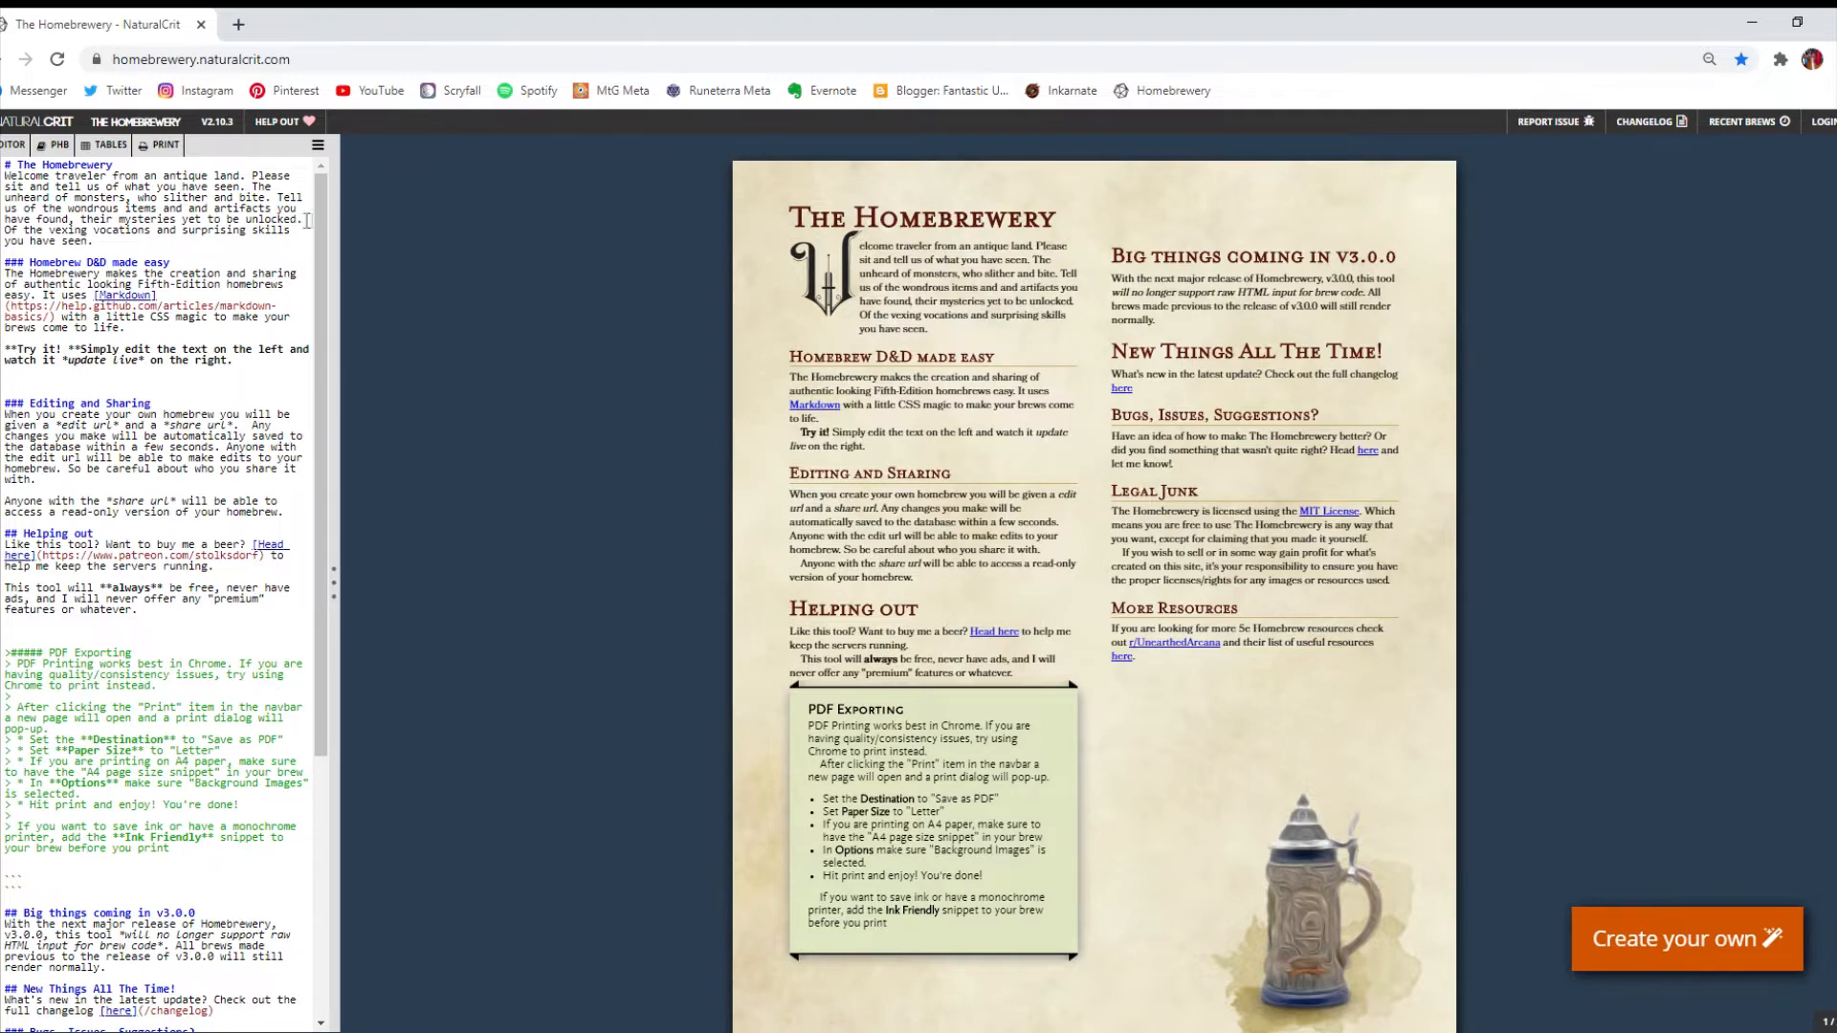
# Look through both pages of the sample brew, from the introduction and PDF exporting note down to the appendix.
pyautogui.scroll(-1, 318, 226)
pyautogui.moveTo(319, 228); pyautogui.dragTo(928, 187)
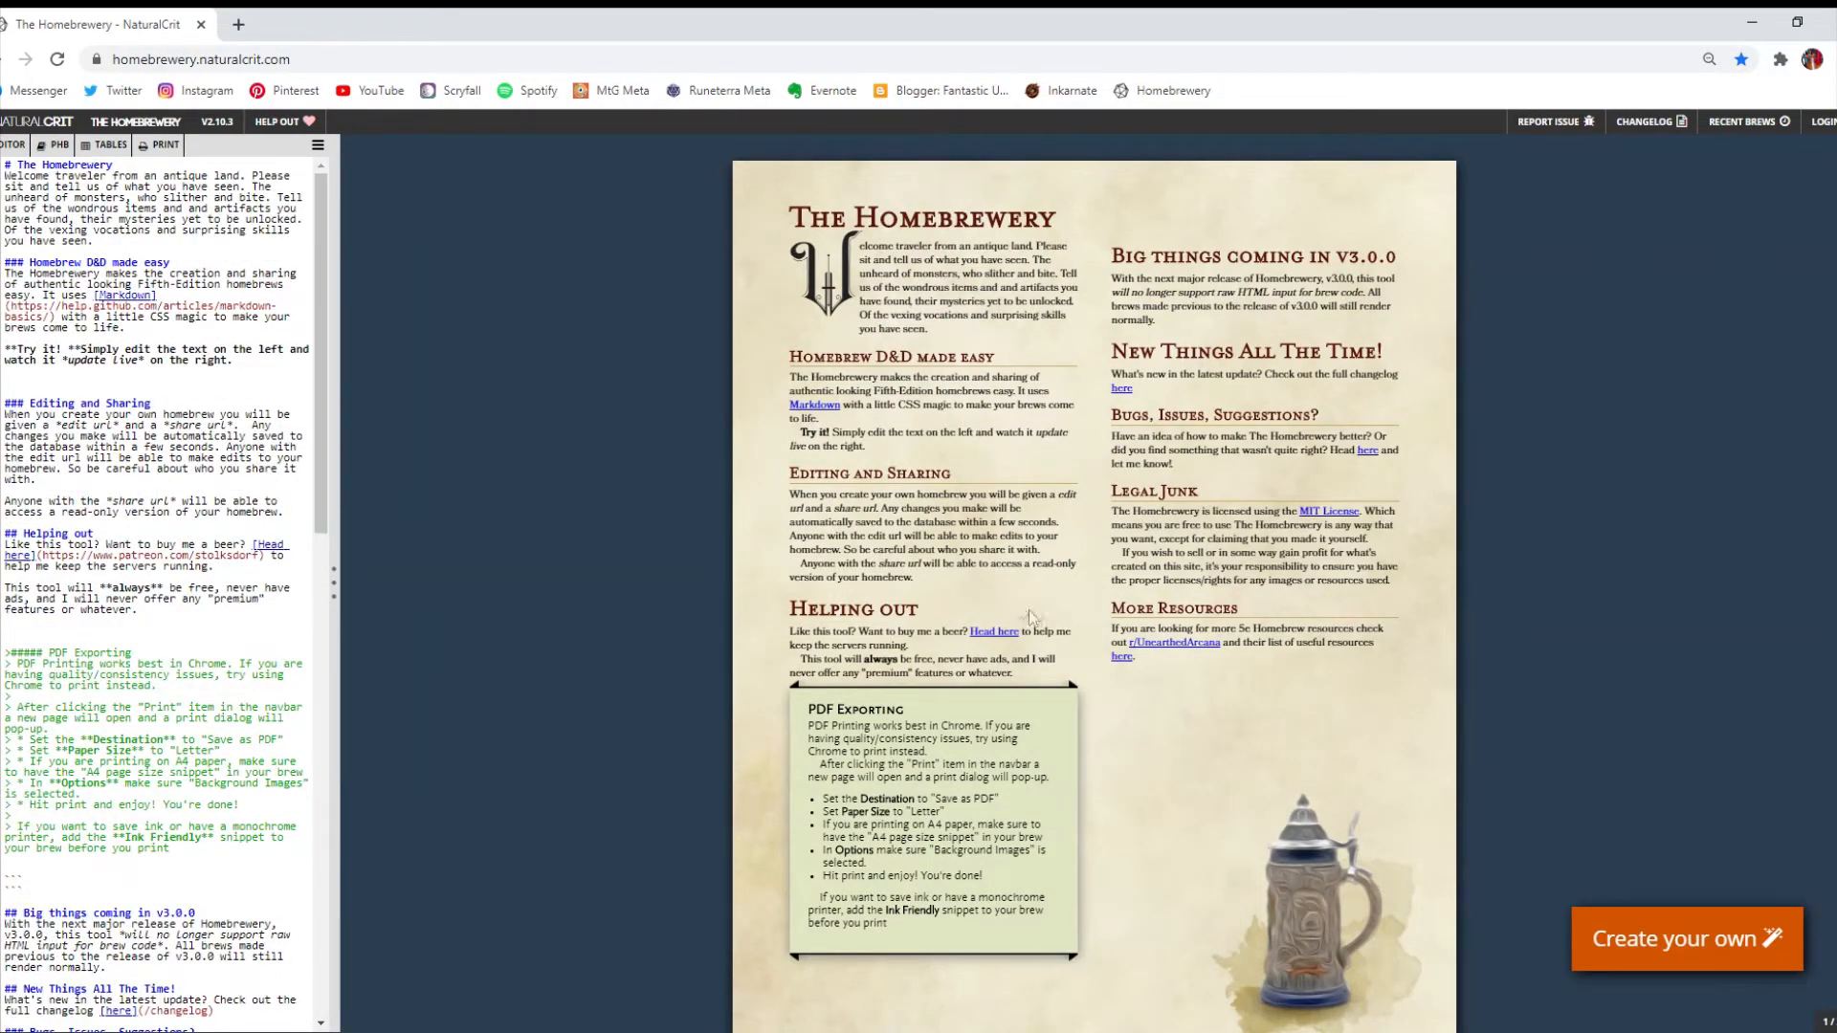
pyautogui.scroll(-10, 1059, 461)
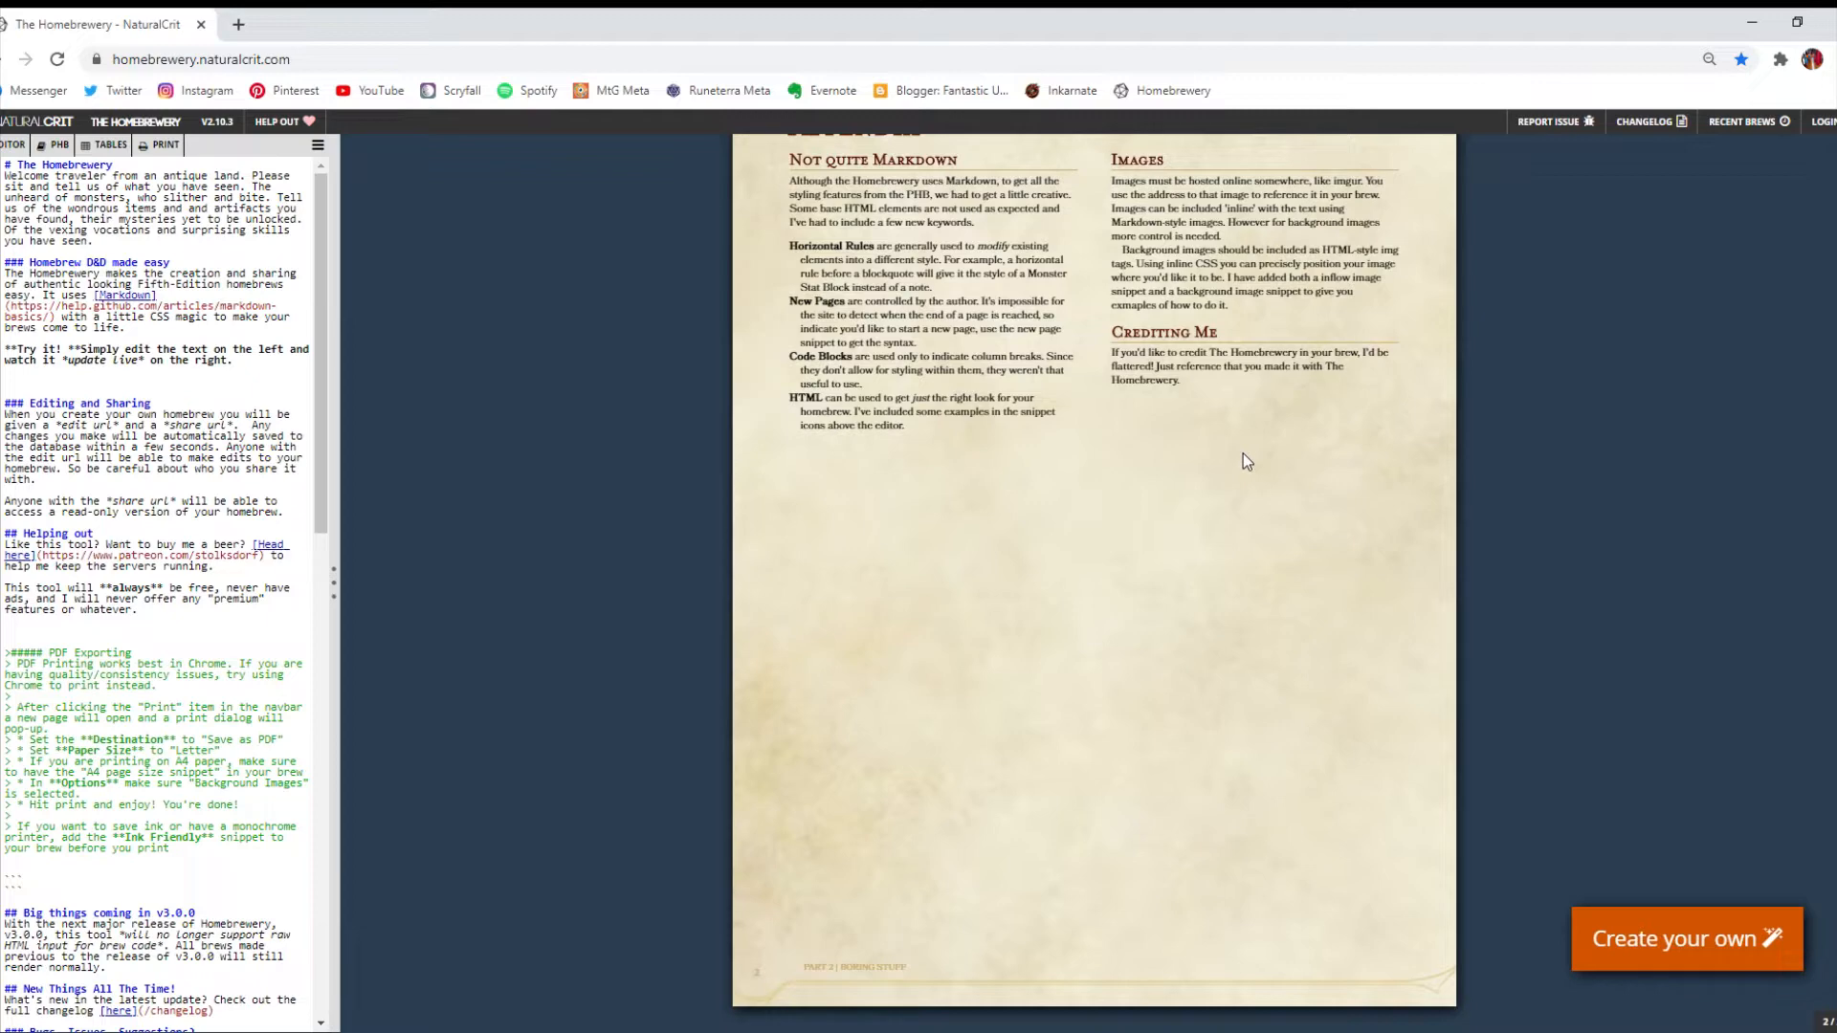
pyautogui.scroll(10, 1221, 444)
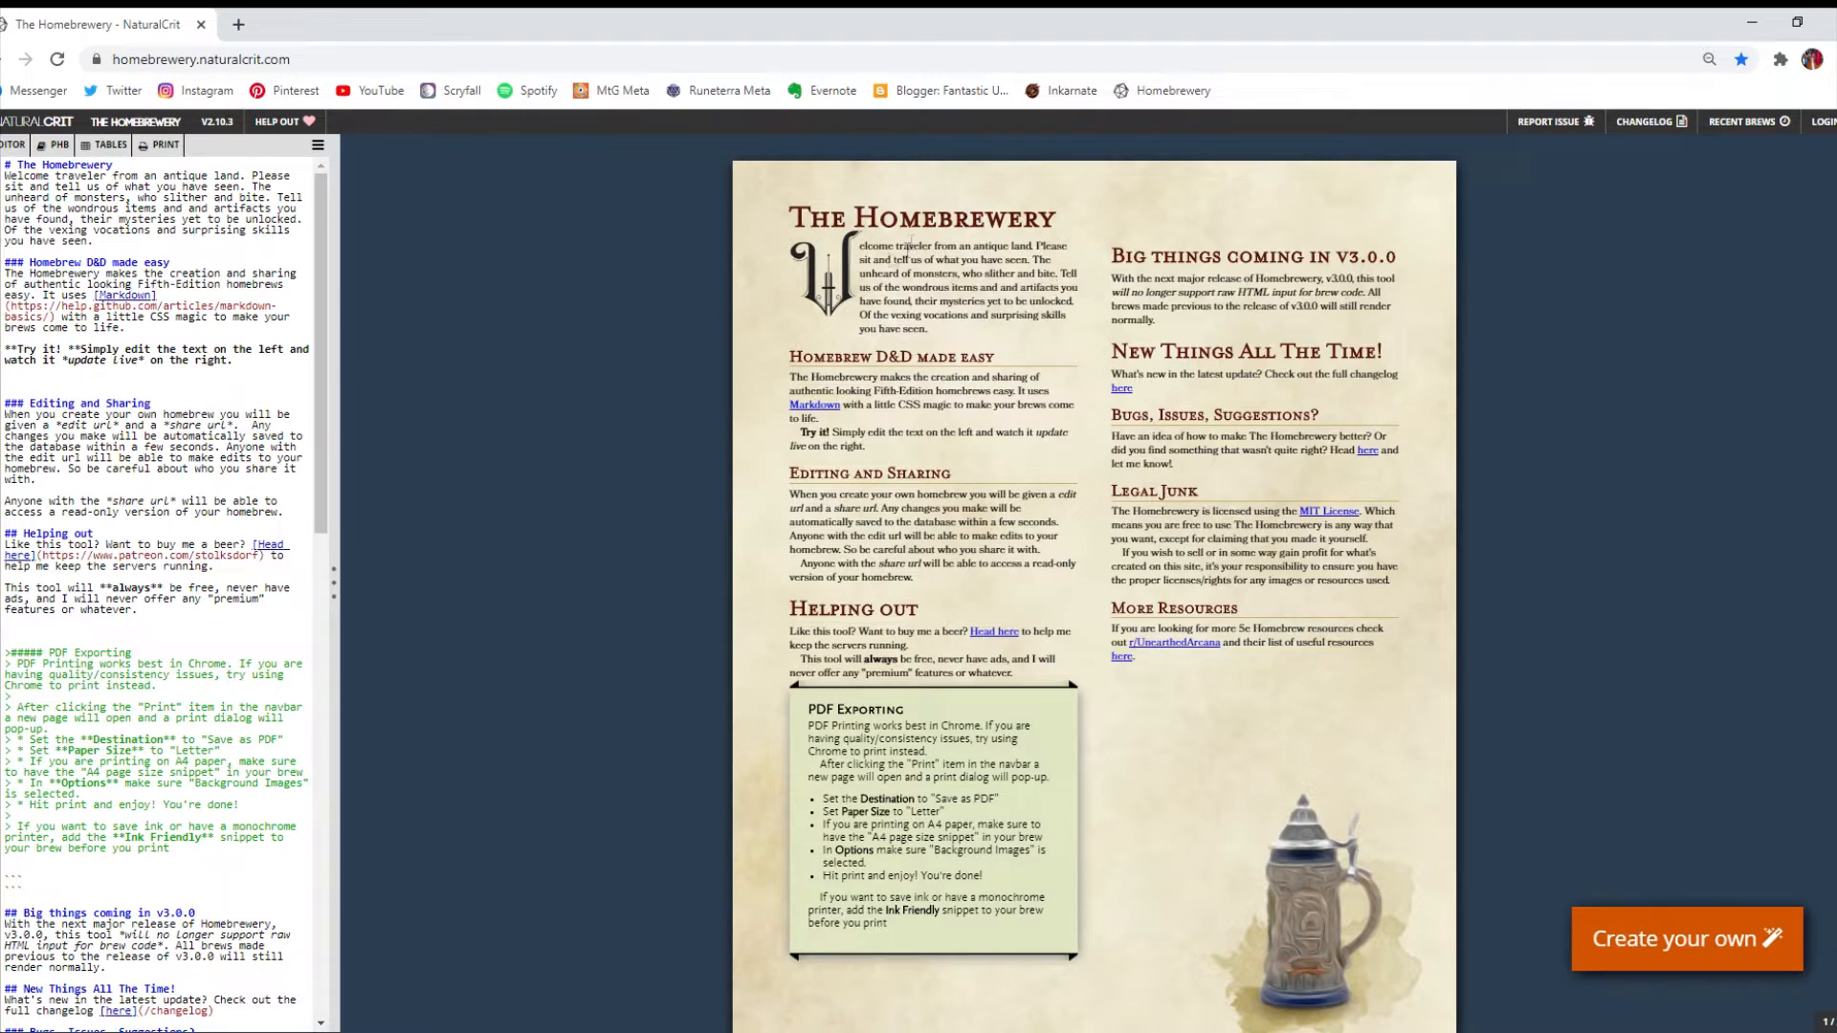
pyautogui.scroll(-1, 907, 406)
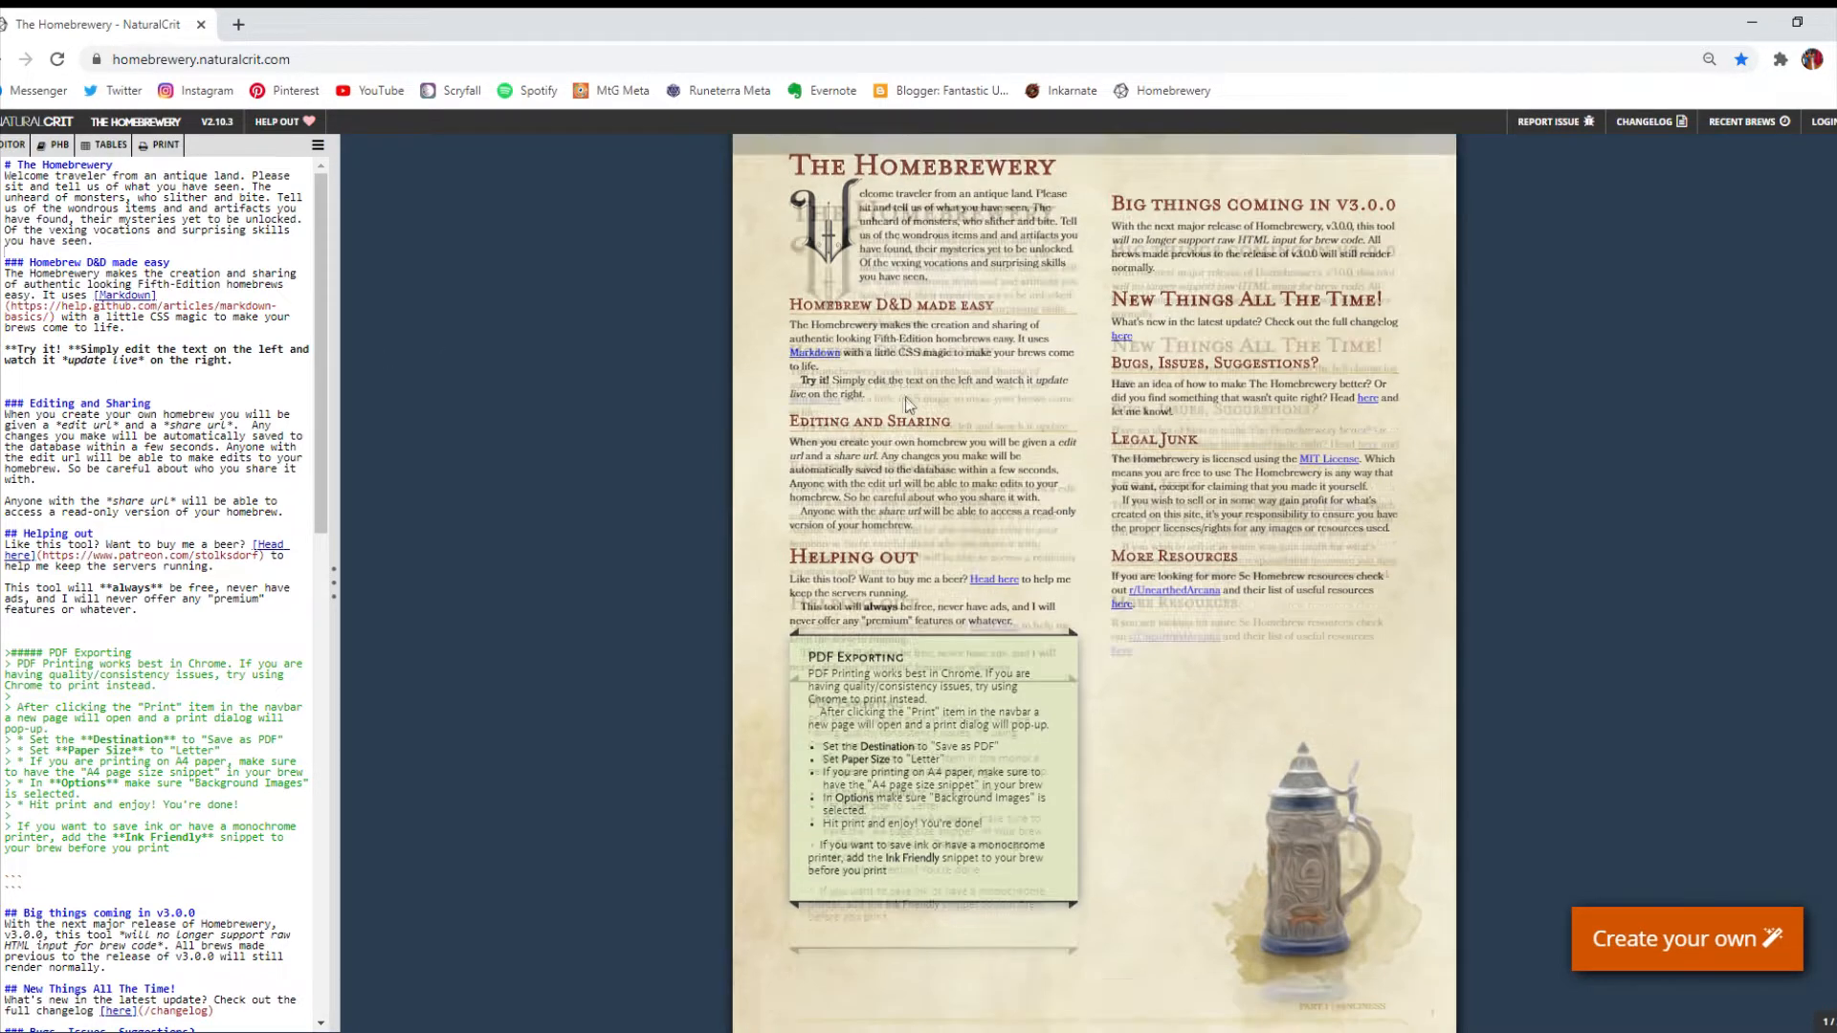
pyautogui.scroll(-10, 927, 394)
pyautogui.scroll(10, 1181, 485)
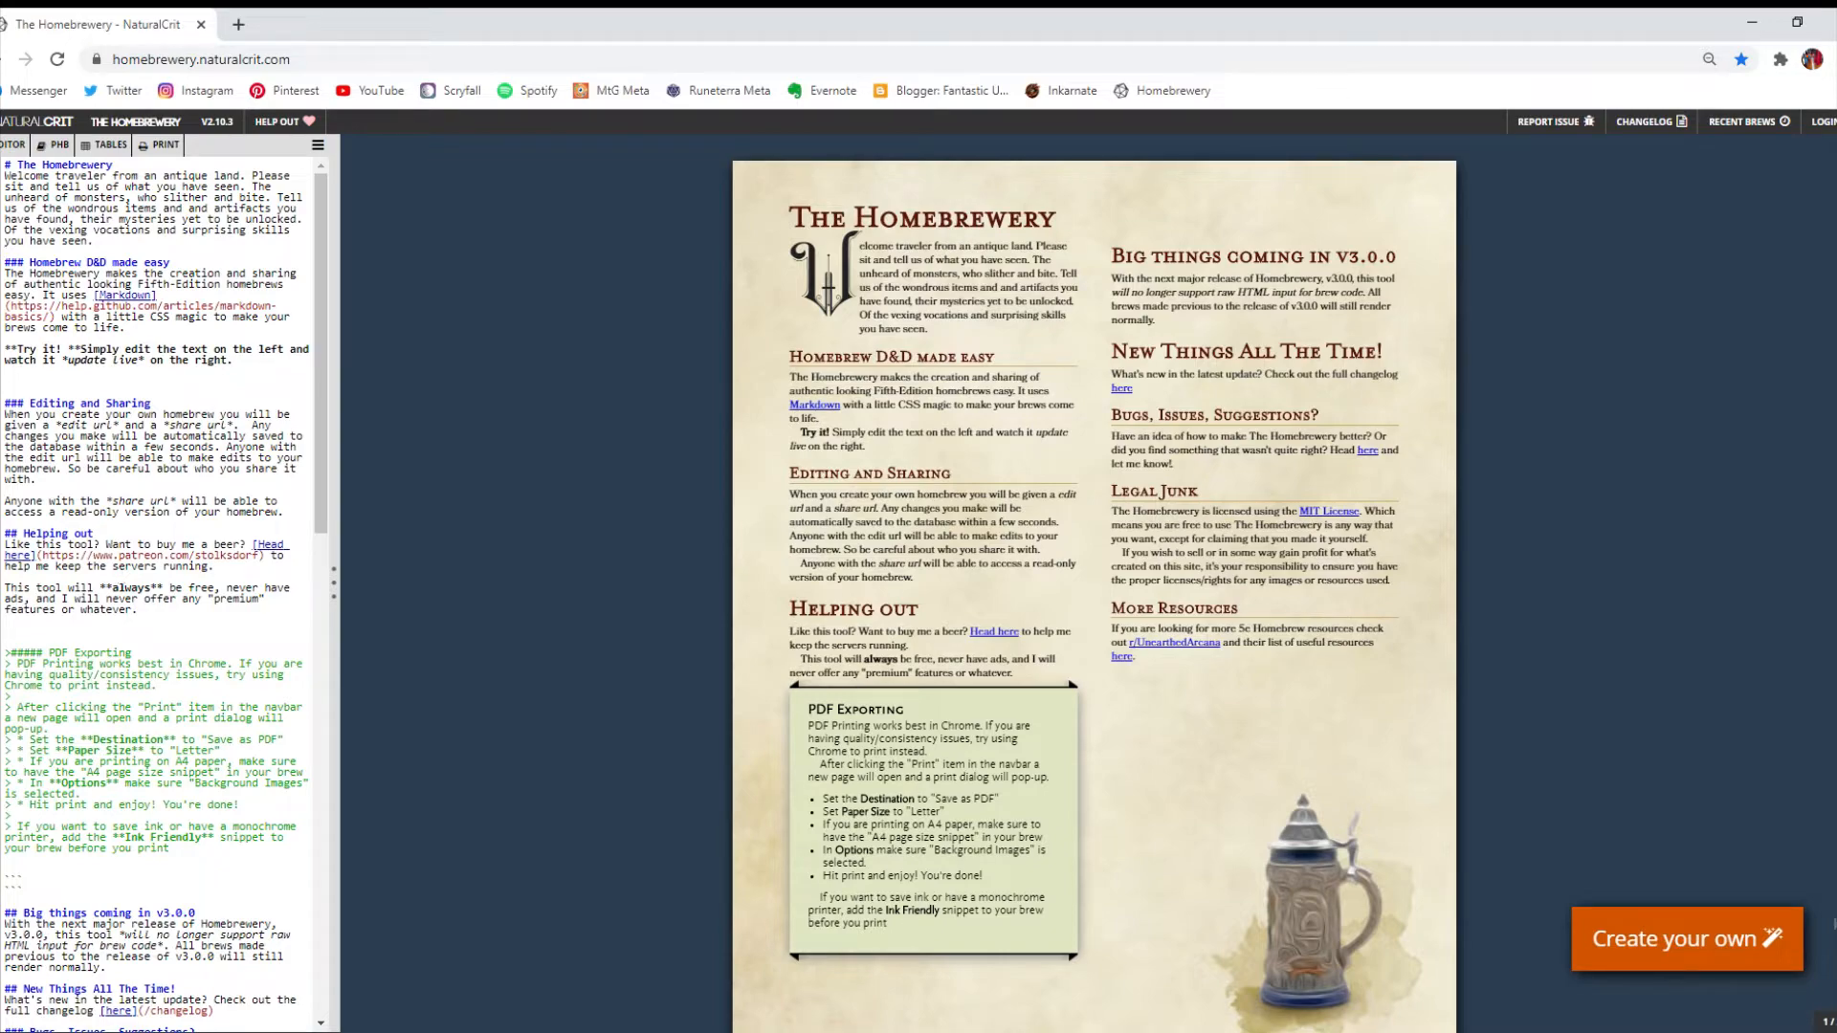
pyautogui.scroll(-5, 841, 514)
pyautogui.scroll(-6, 841, 511)
pyautogui.scroll(11, 846, 514)
pyautogui.scroll(-4, 1385, 309)
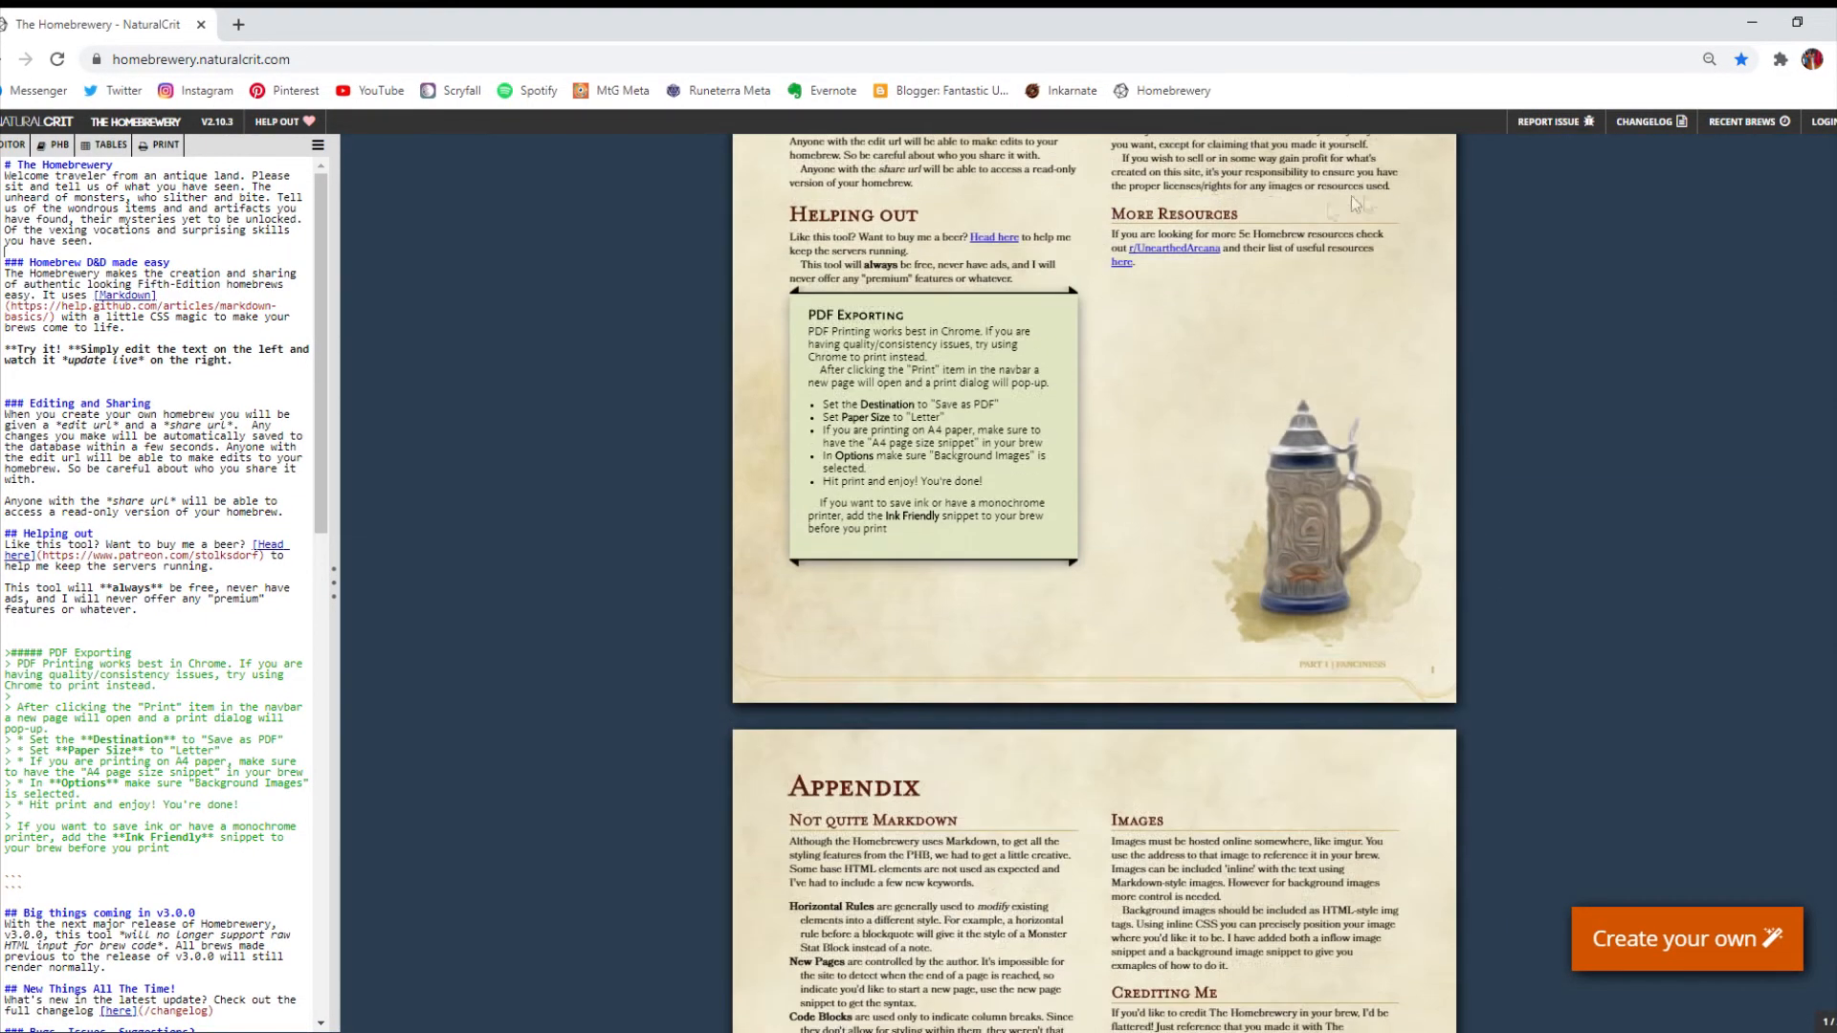
pyautogui.scroll(-4, 1397, 364)
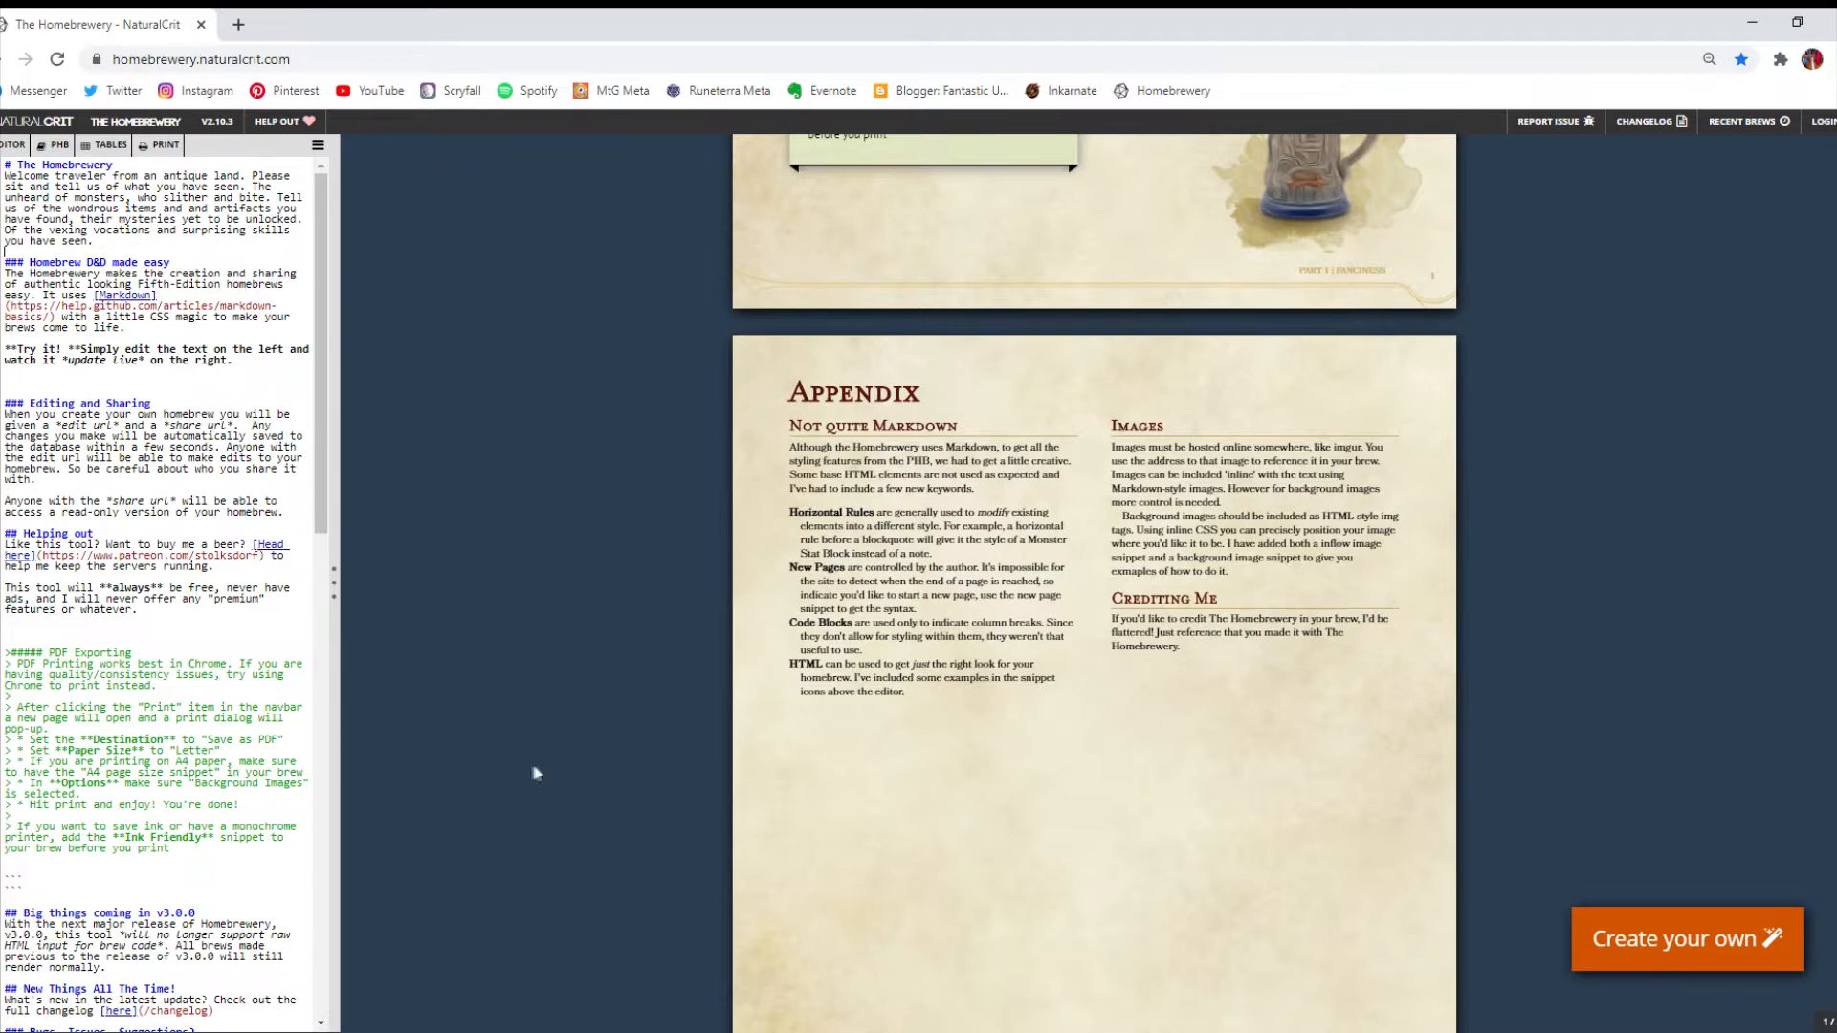
# Open a second copy of the Homebrewery site in another browser tab and delete all of its sample text.
pyautogui.middleClick(1186, 90)
pyautogui.click(354, 14)
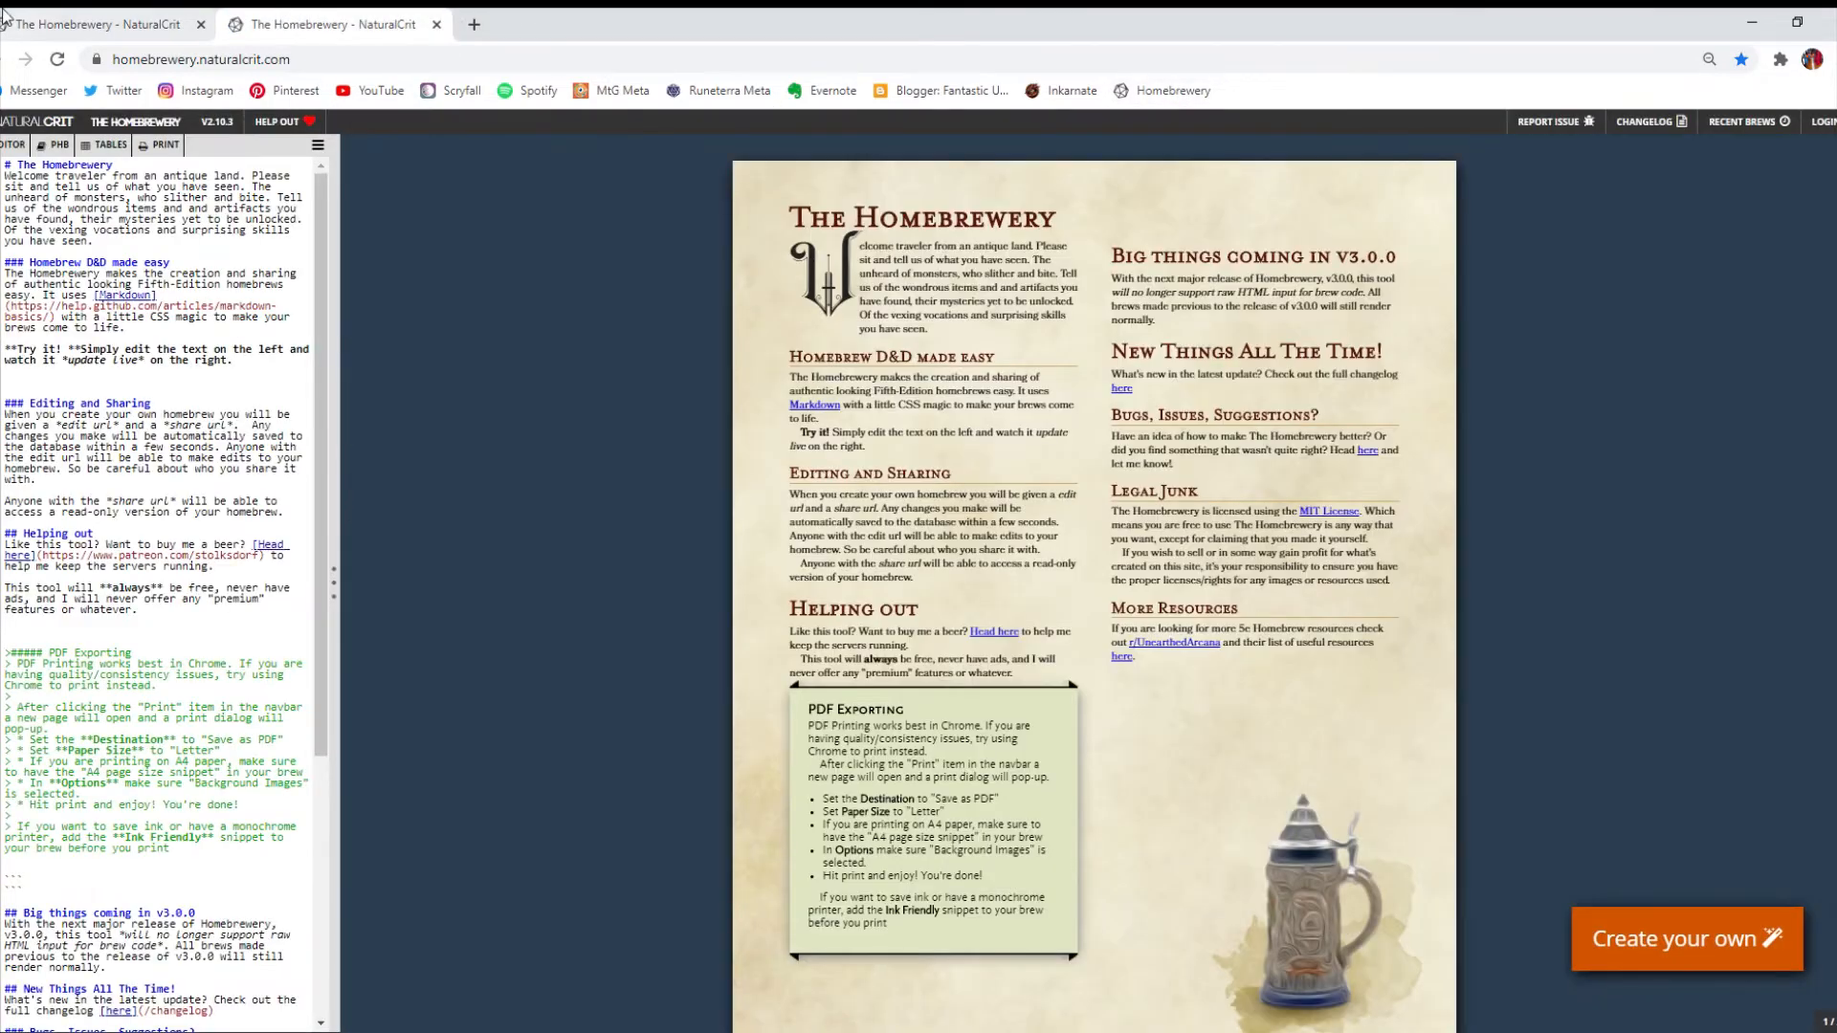
pyautogui.scroll(8, 1156, 683)
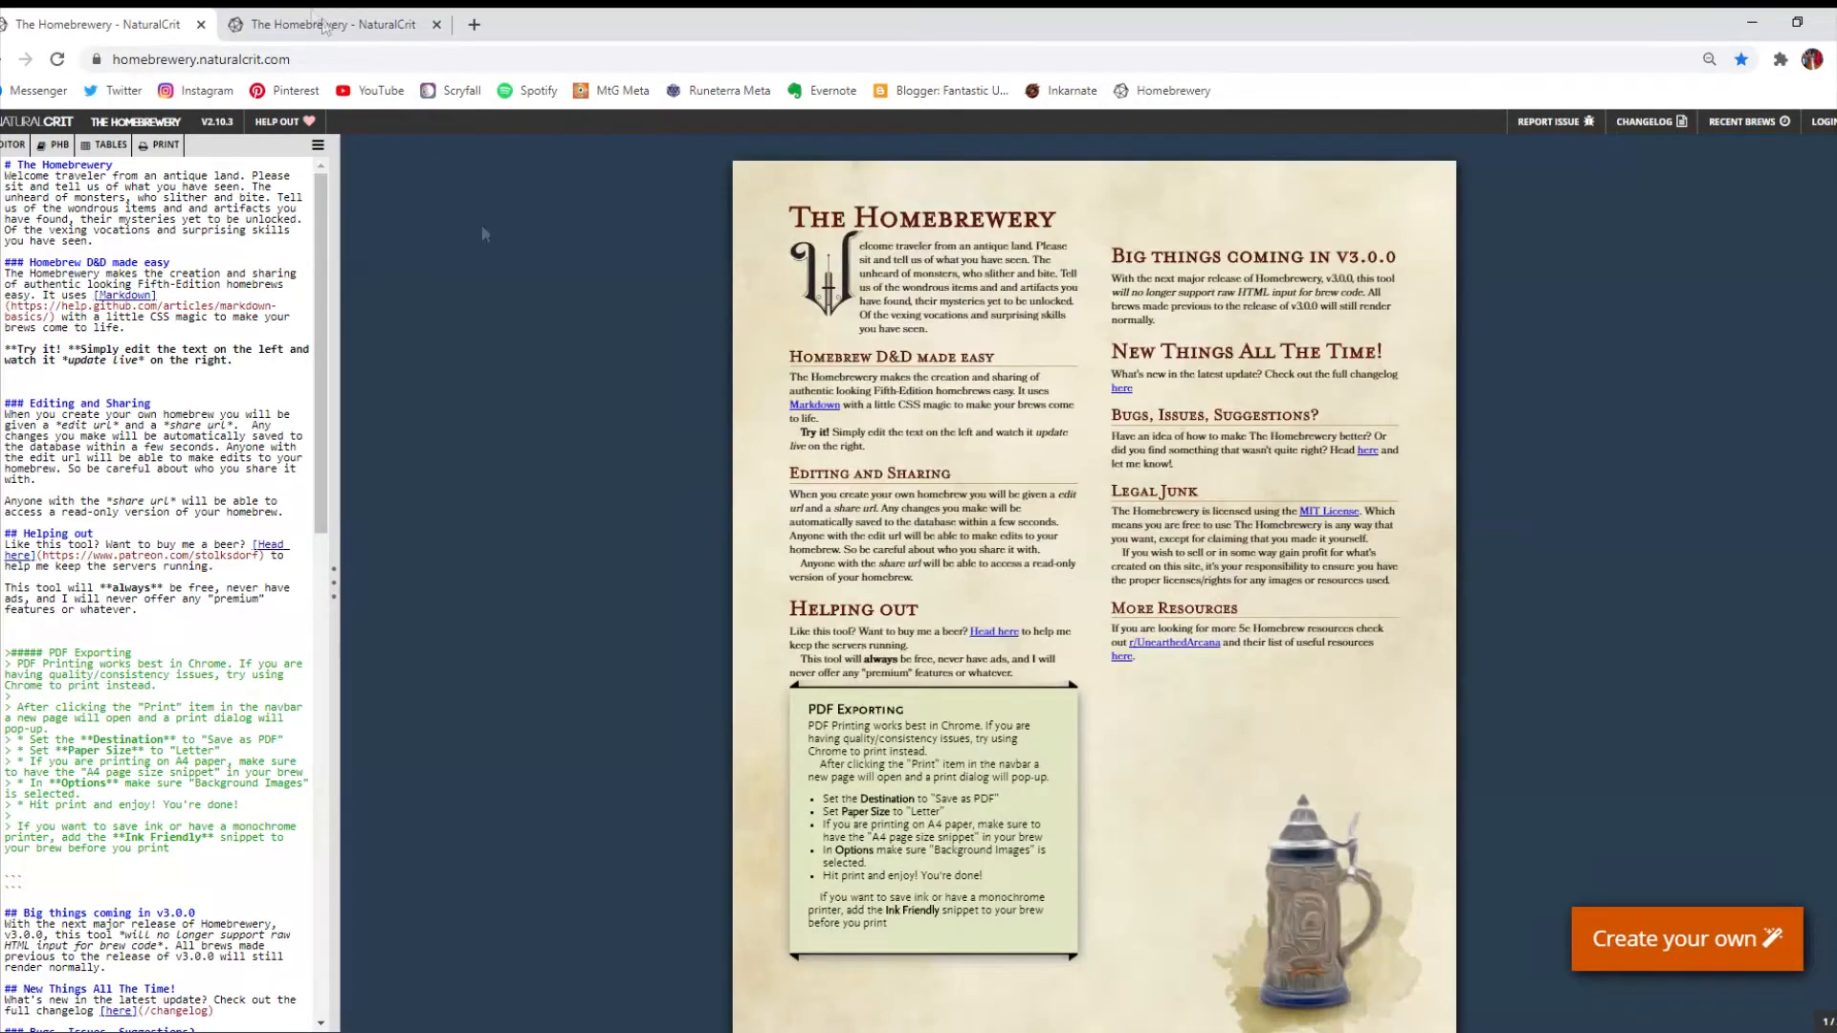
pyautogui.click(335, 20)
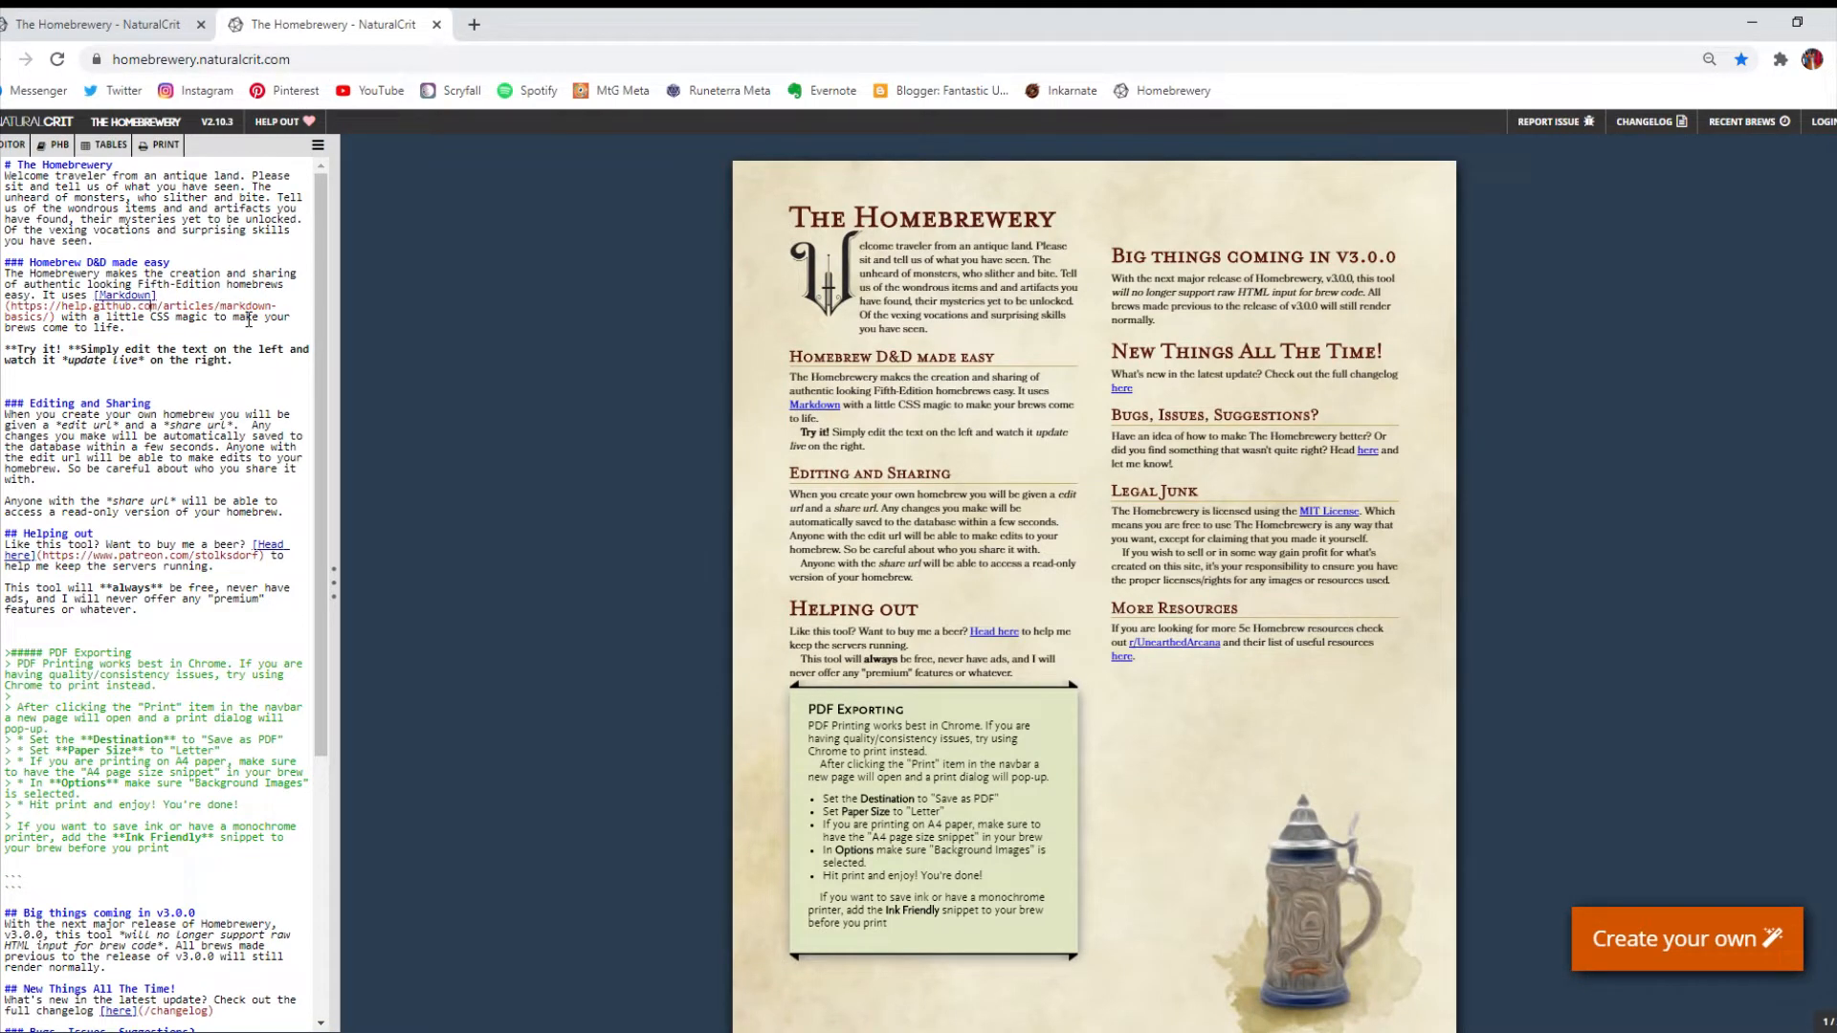
pyautogui.hotkey('ctrl', 'a')
pyautogui.press('BackSpace')
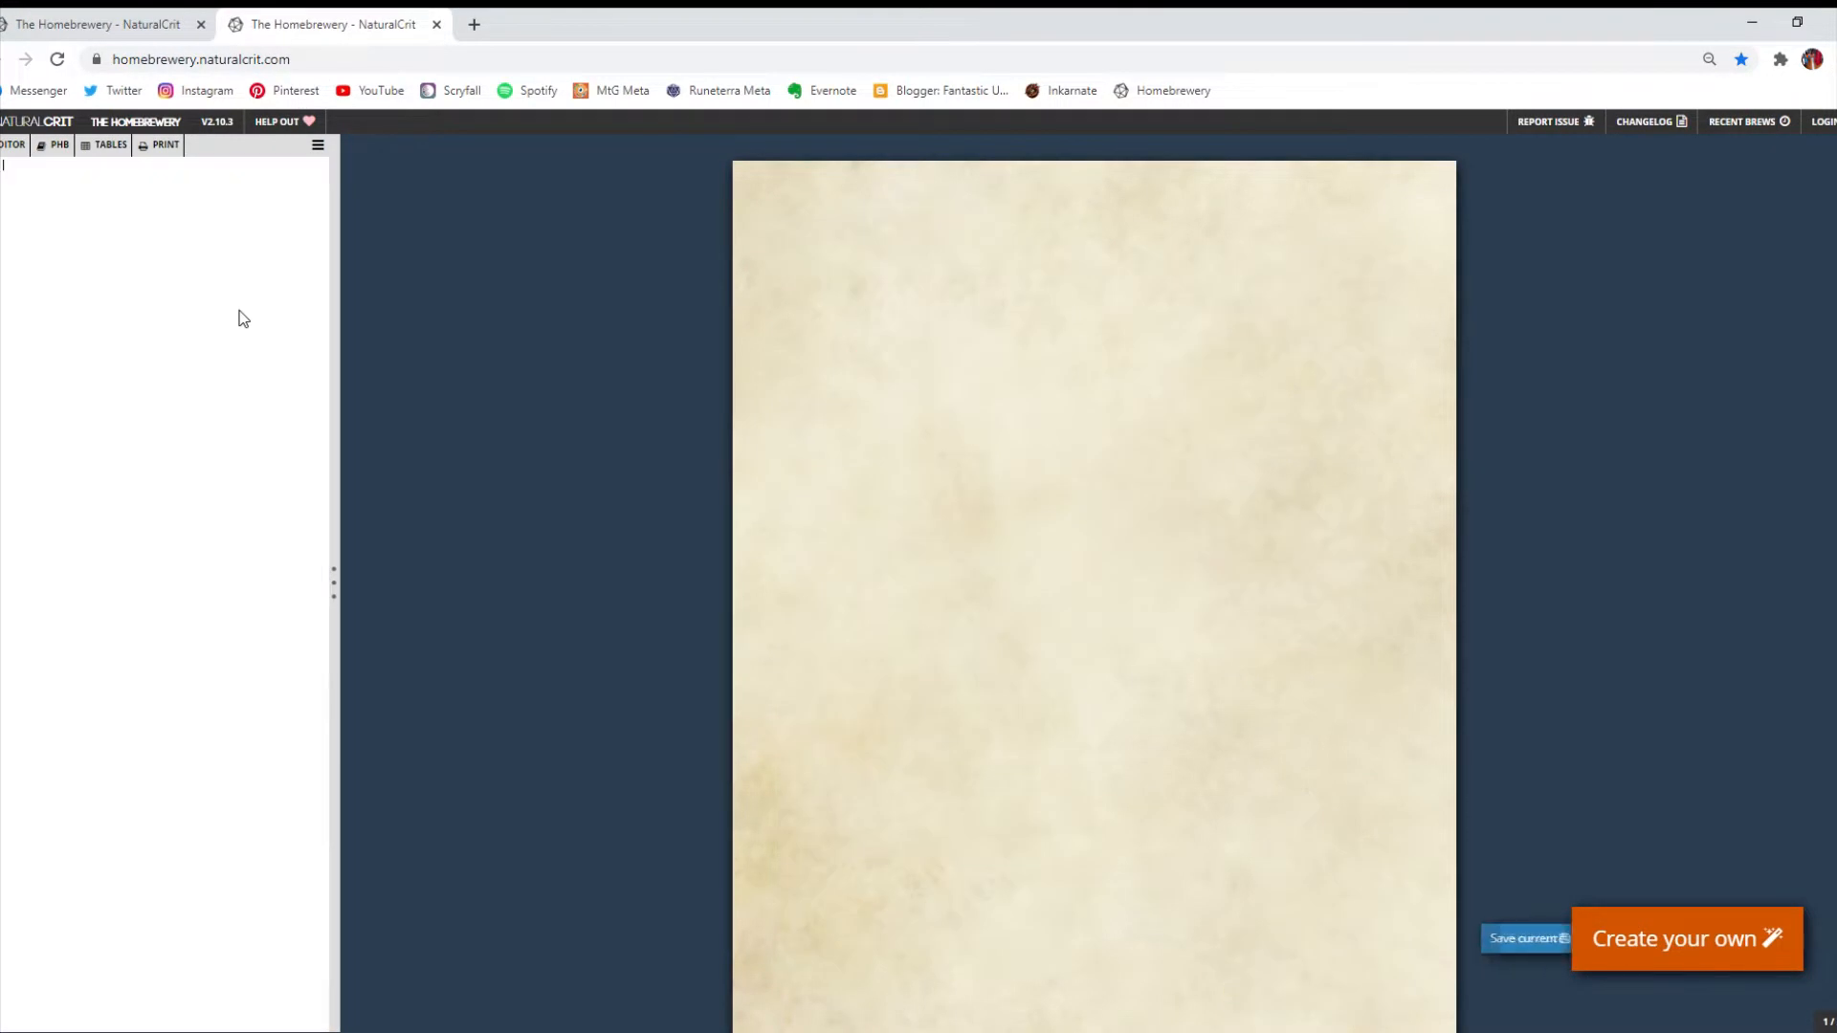
pyautogui.scroll(-1, 1253, 492)
pyautogui.scroll(1, 1225, 517)
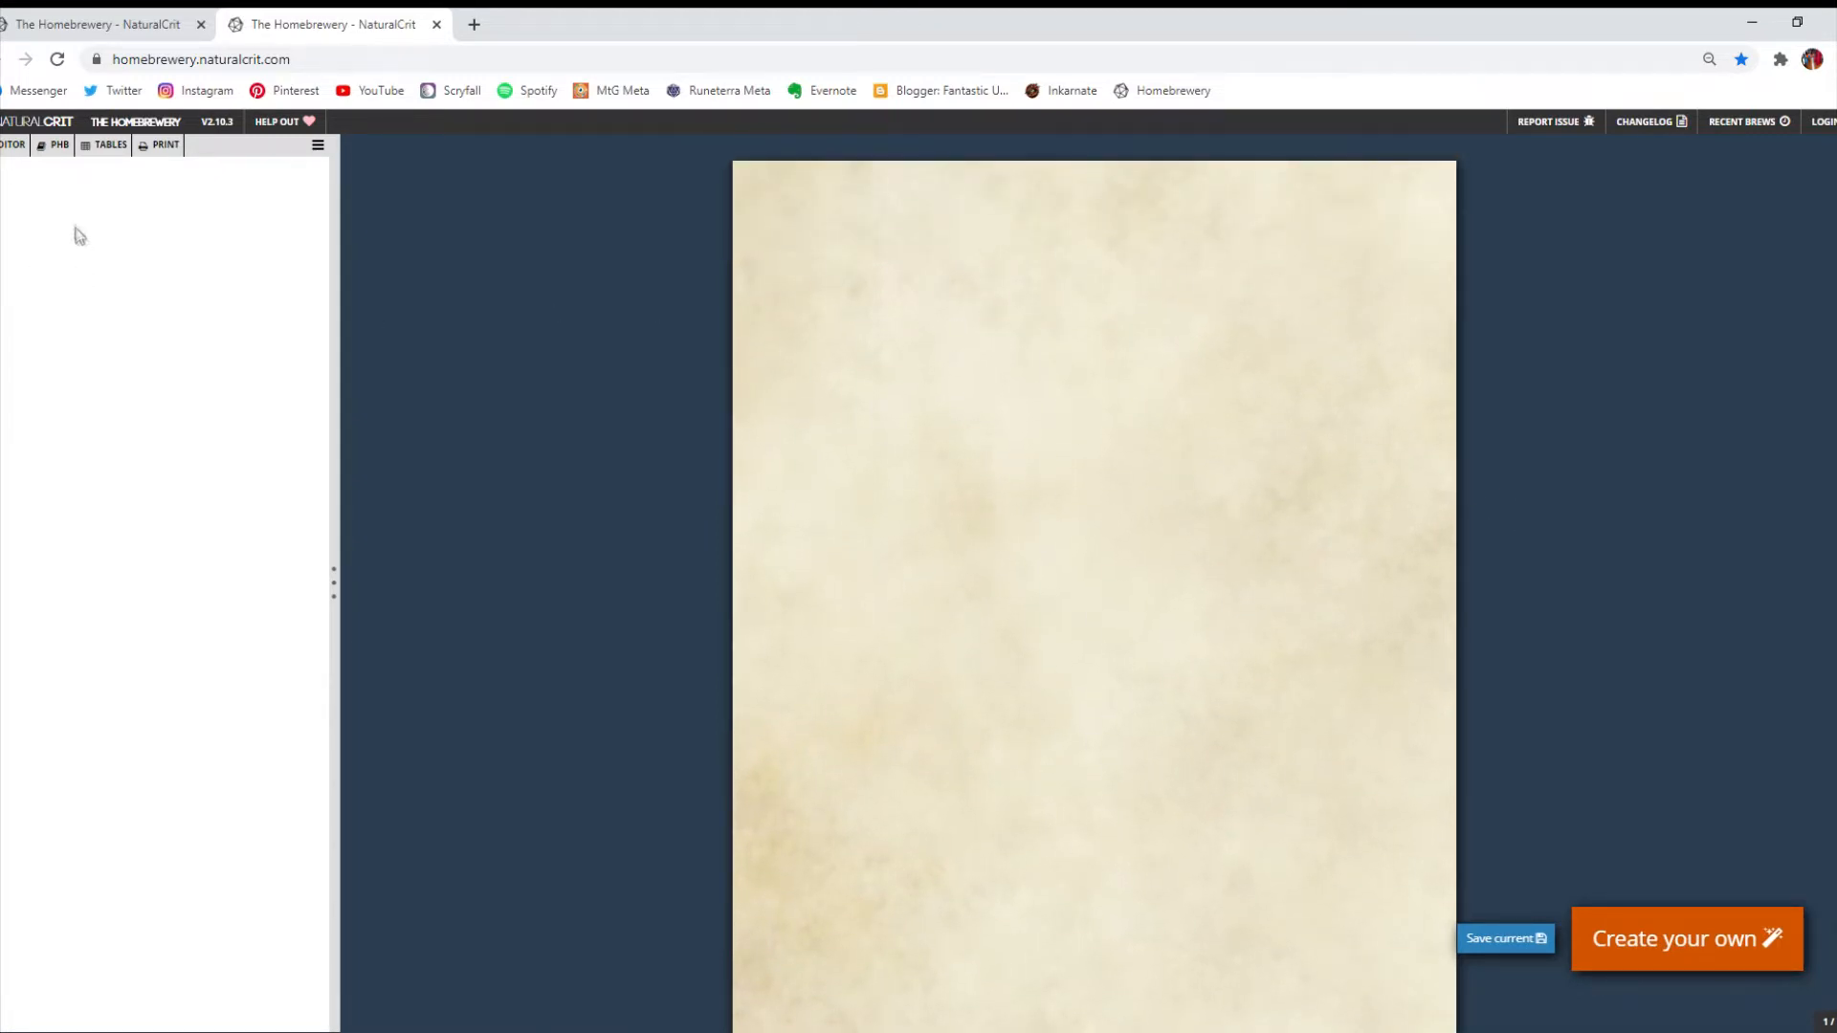
# Insert a new page break into the empty brew and check the added page in the preview.
pyautogui.moveTo(161, 148)
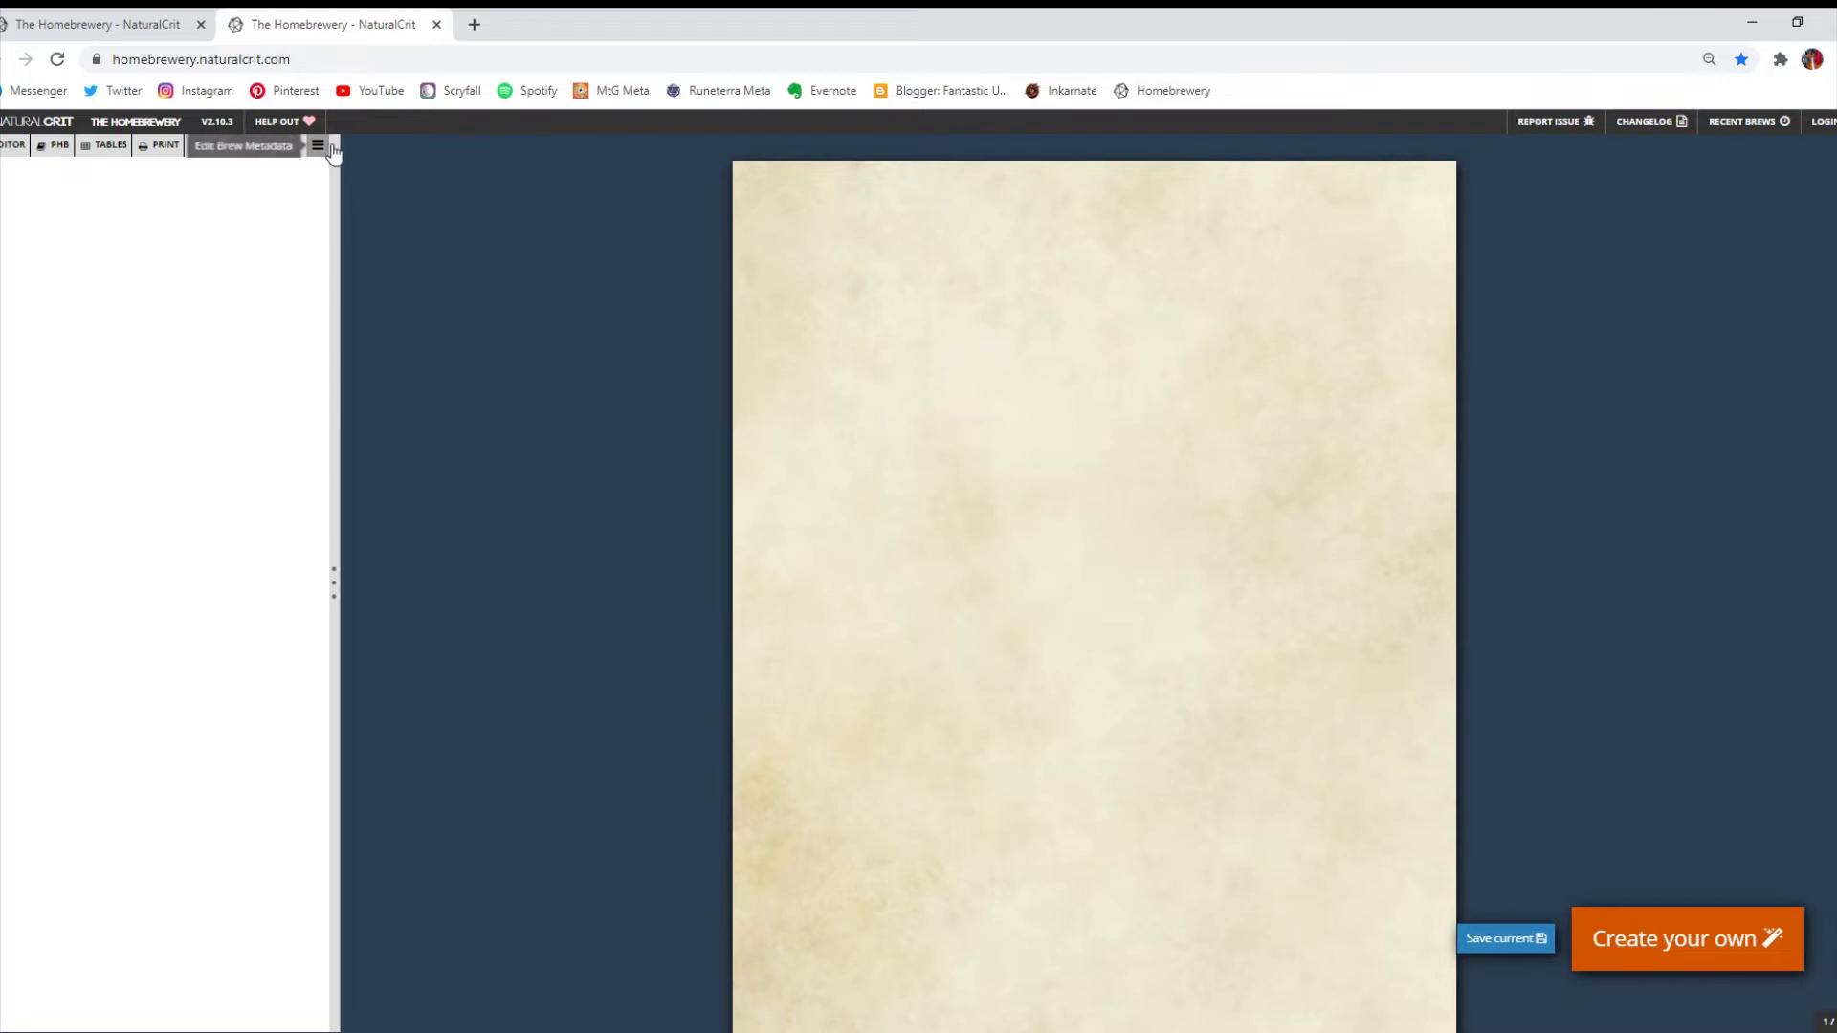
pyautogui.moveTo(14, 146)
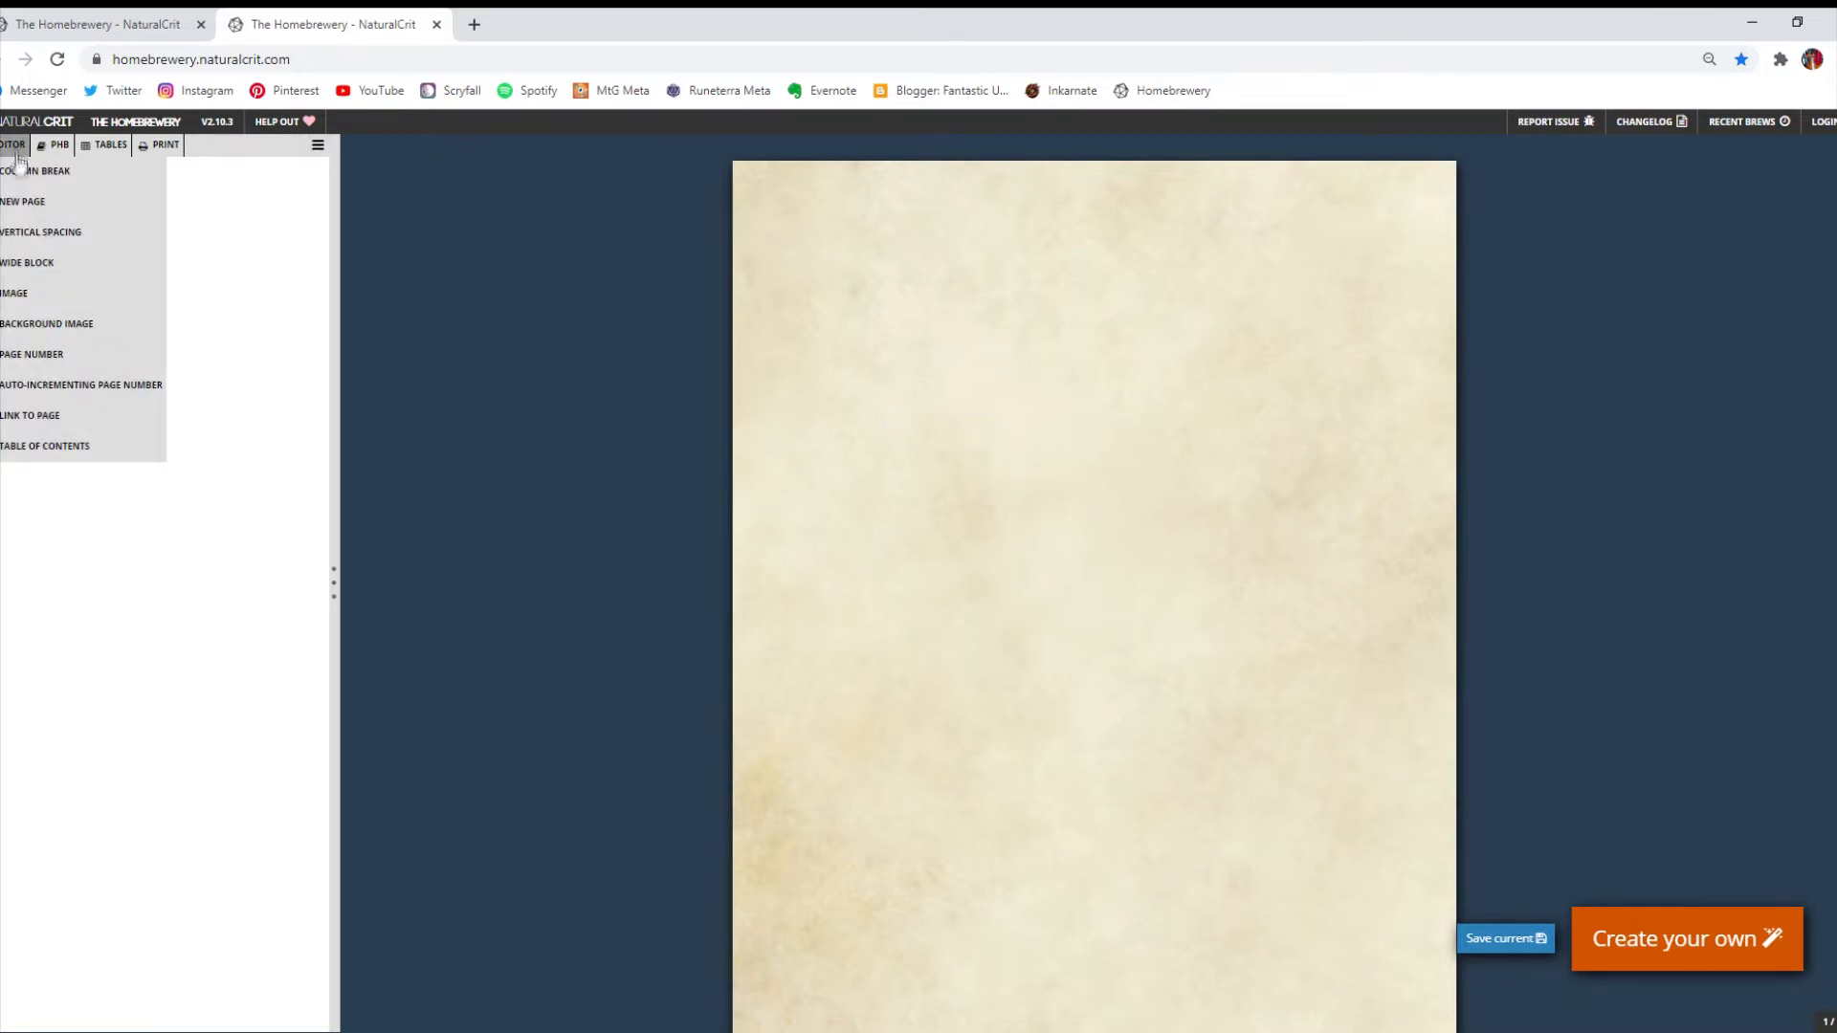
pyautogui.click(58, 206)
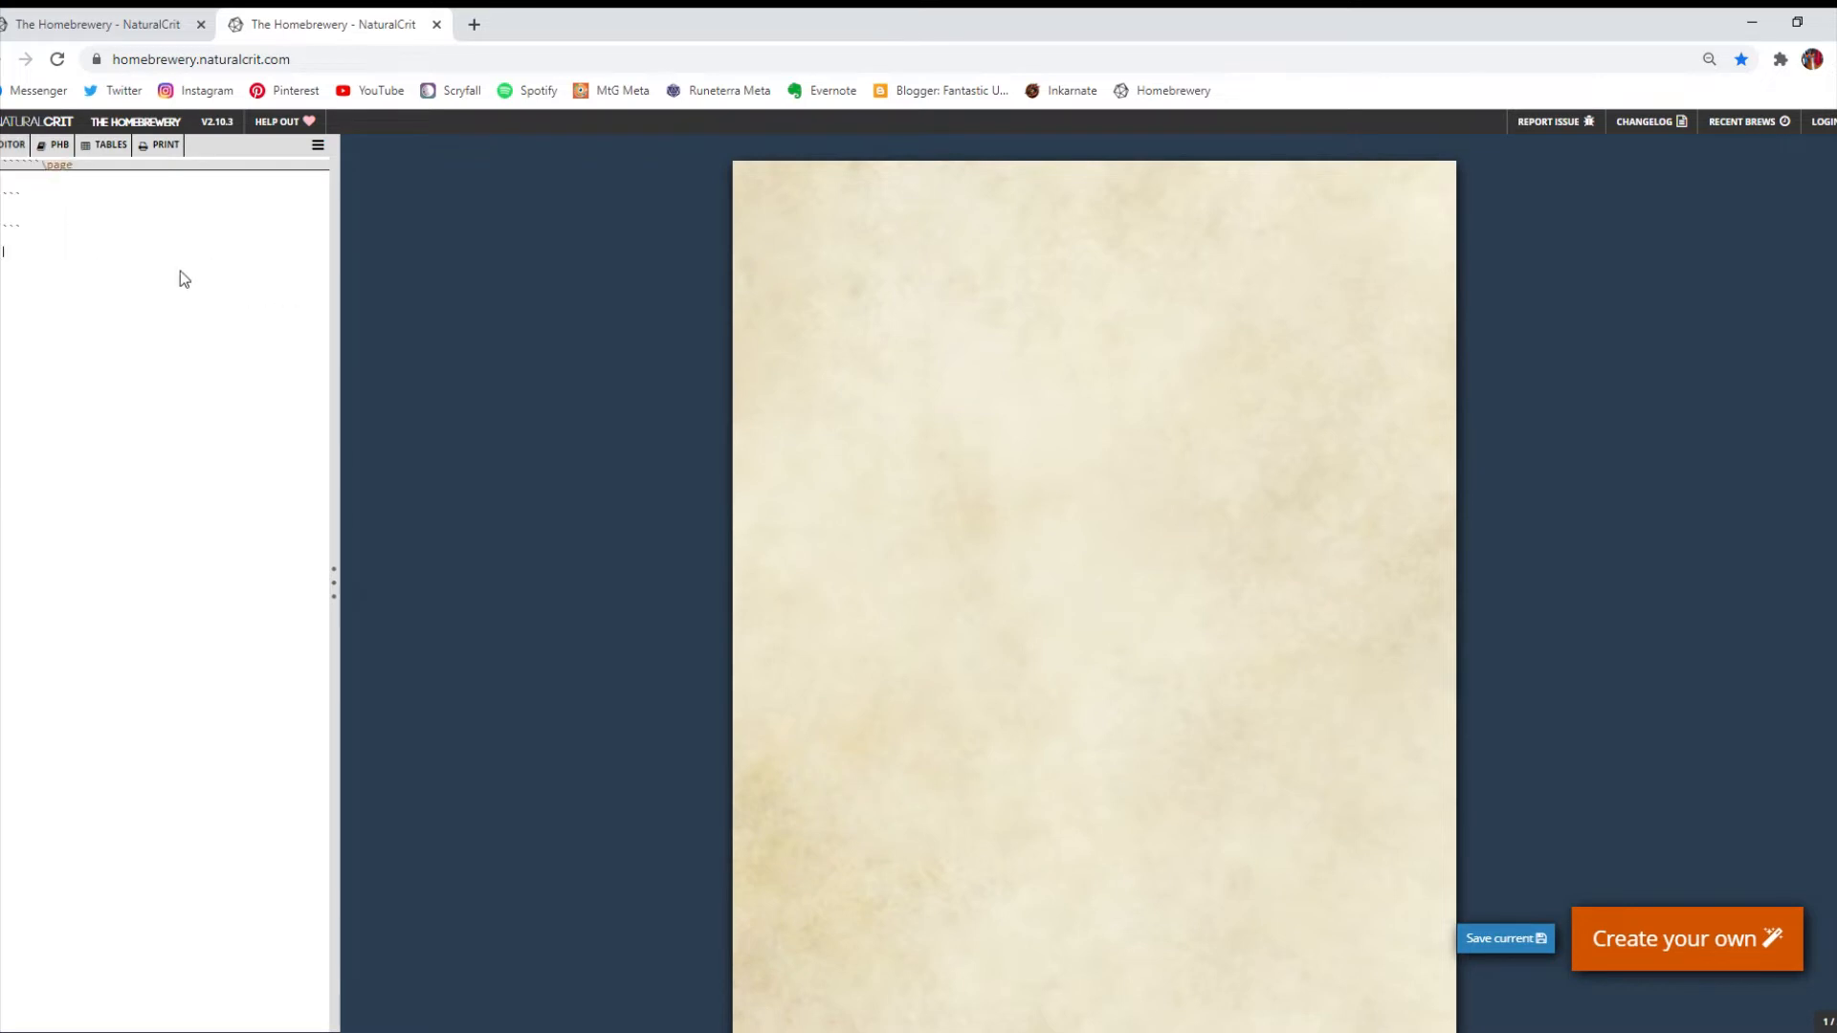
pyautogui.scroll(-10, 1168, 517)
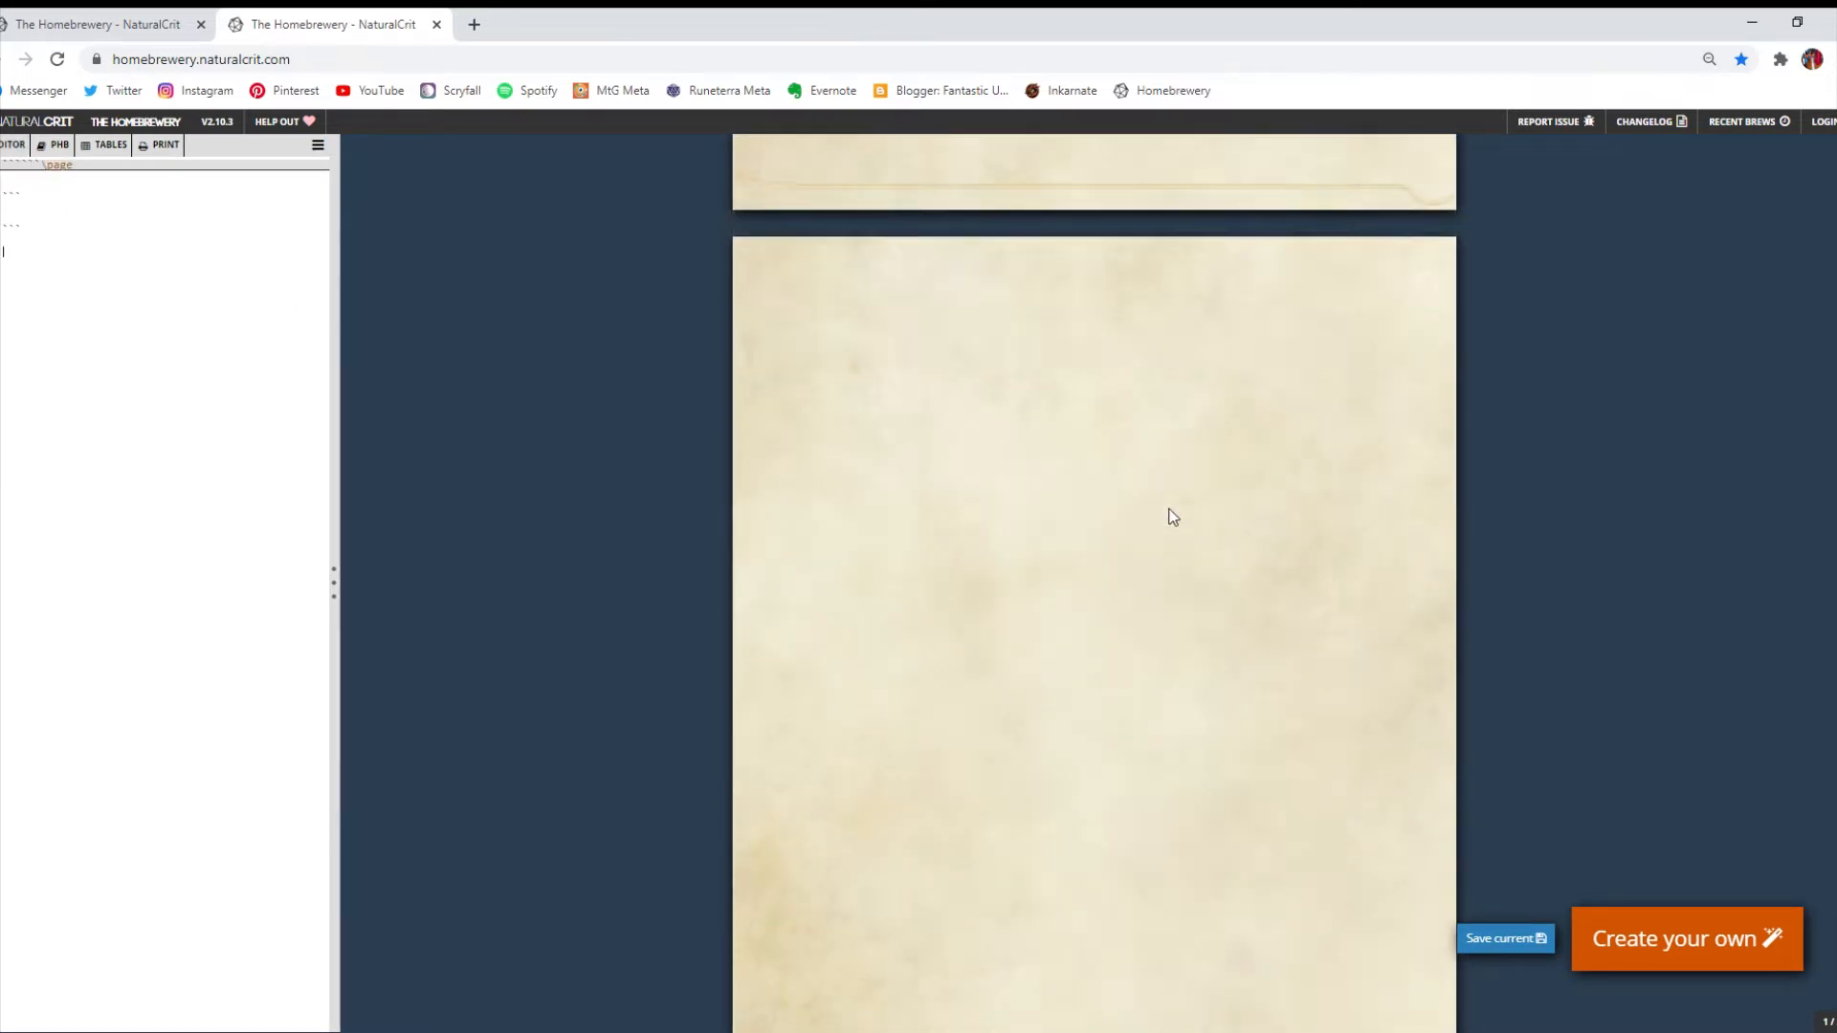
pyautogui.scroll(10, 1174, 514)
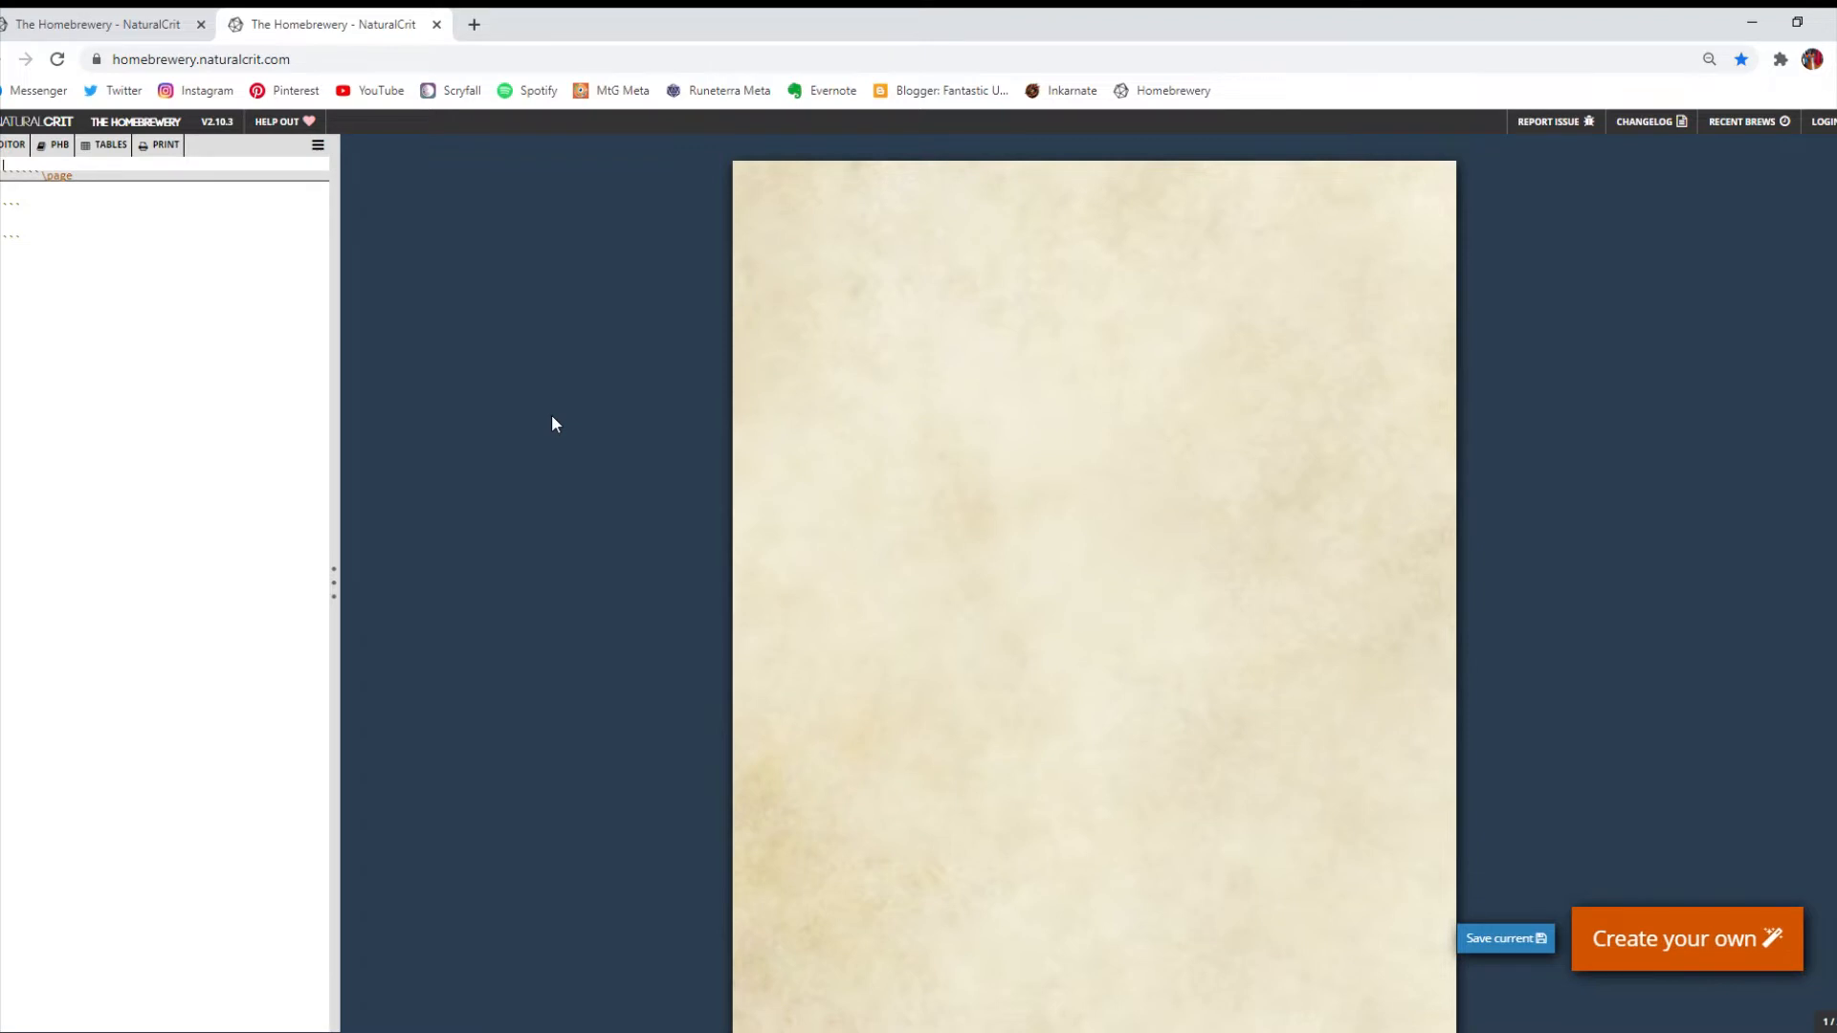
# Enter the placeholder text HHH on the first page and hHH in both columns of the second page.
pyautogui.write('HHH')
pyautogui.click(33, 292)
pyautogui.write('hHH')
pyautogui.scroll(-10, 1320, 415)
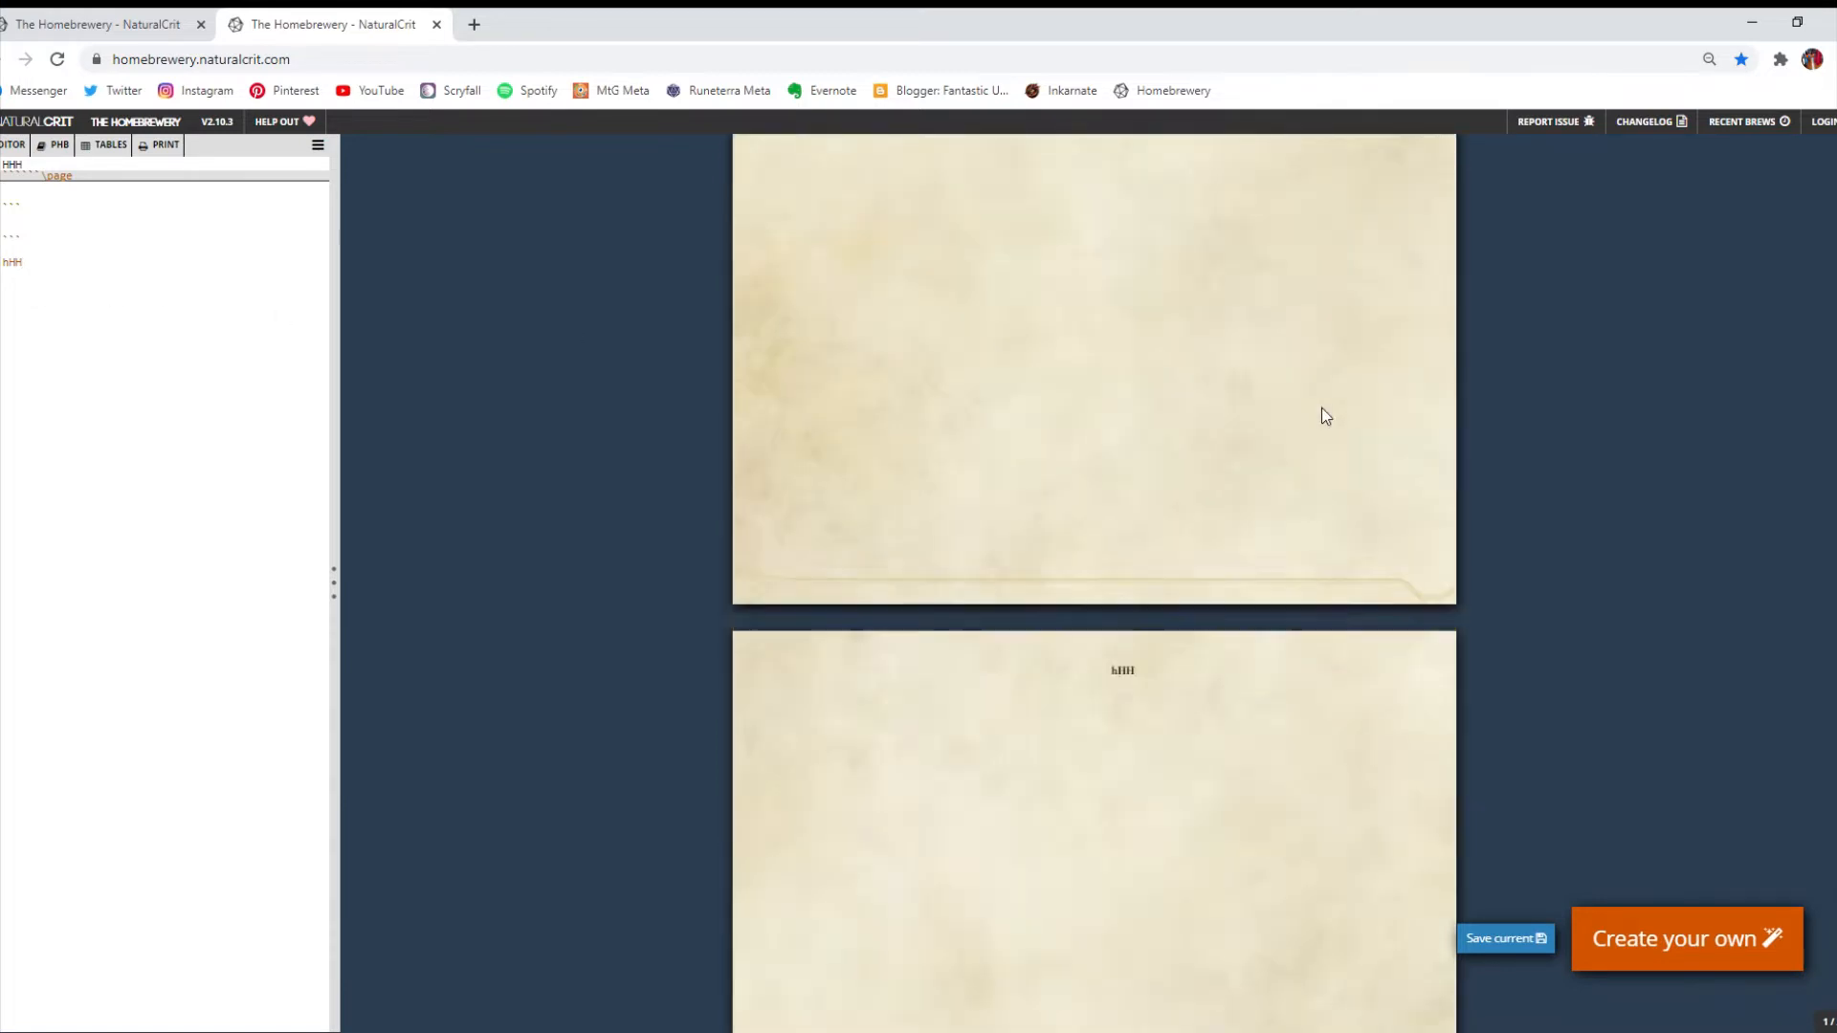
pyautogui.scroll(4, 1008, 373)
pyautogui.click(26, 204)
pyautogui.write('hHH')
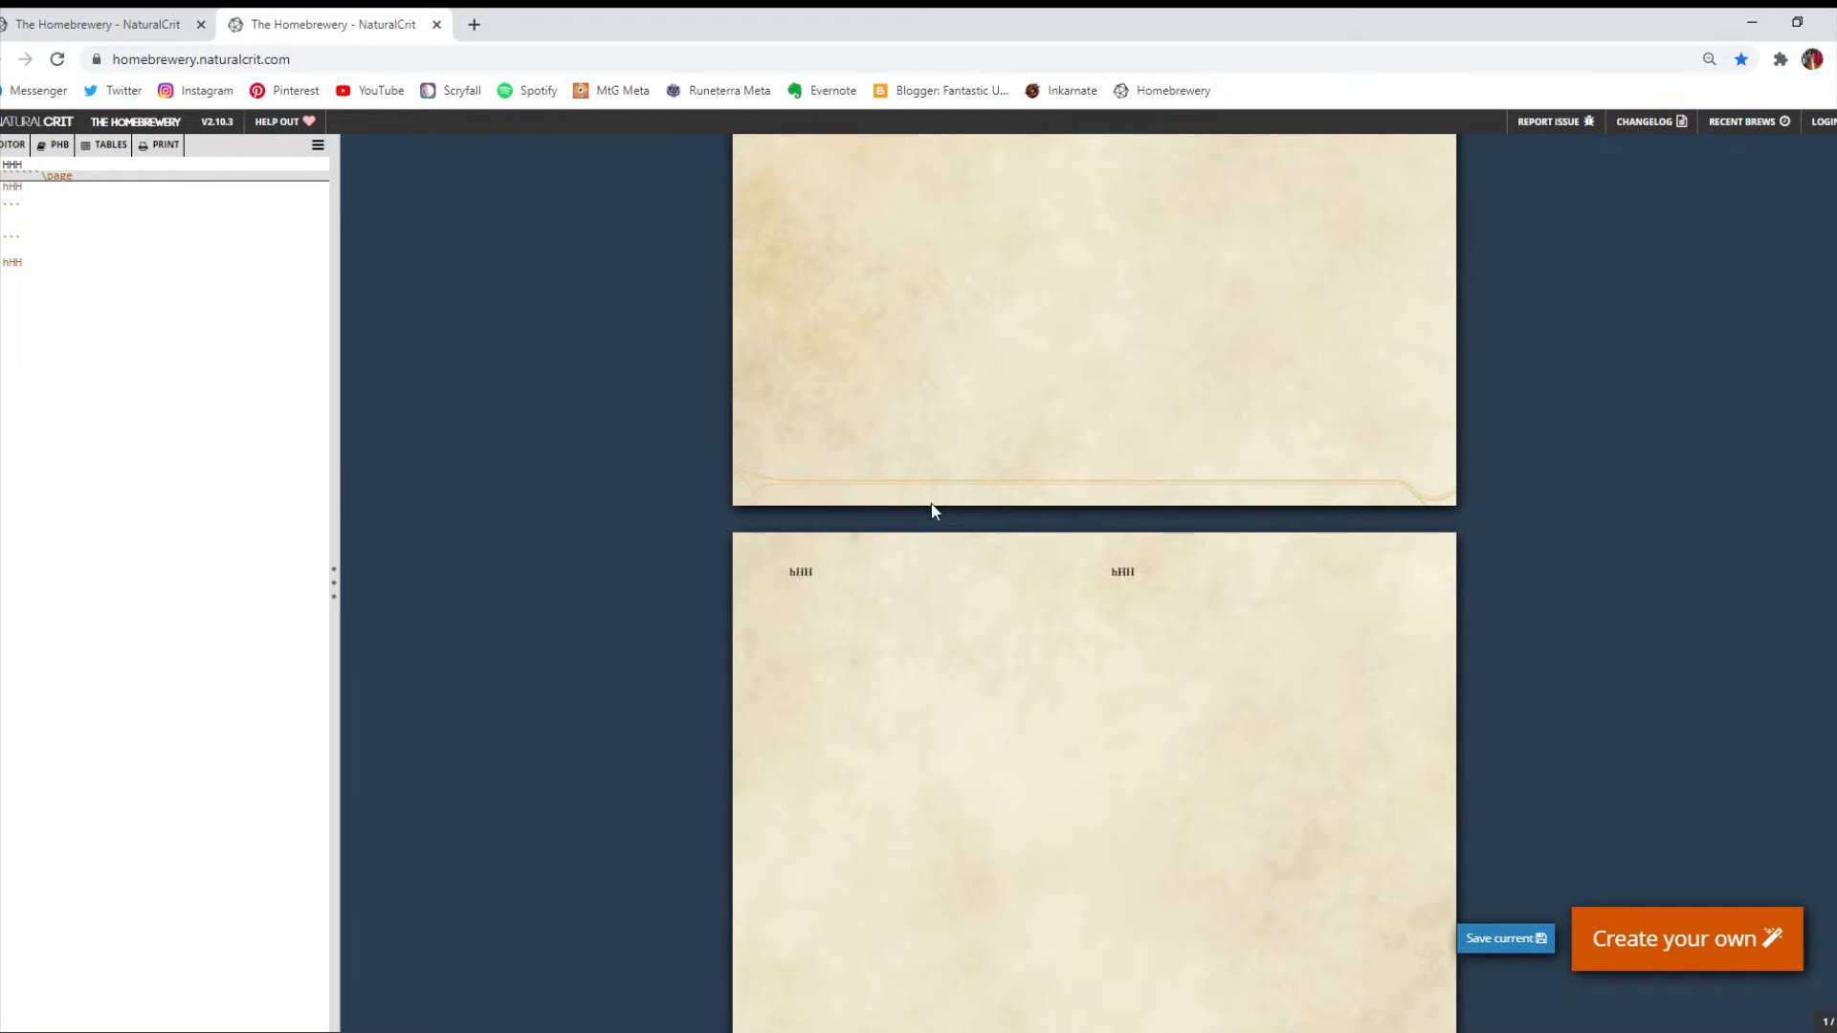
# Replace the page break and placeholder text with the sample image snippet.
pyautogui.moveTo(72, 266); pyautogui.dragTo(12, 153)
pyautogui.moveTo(14, 145)
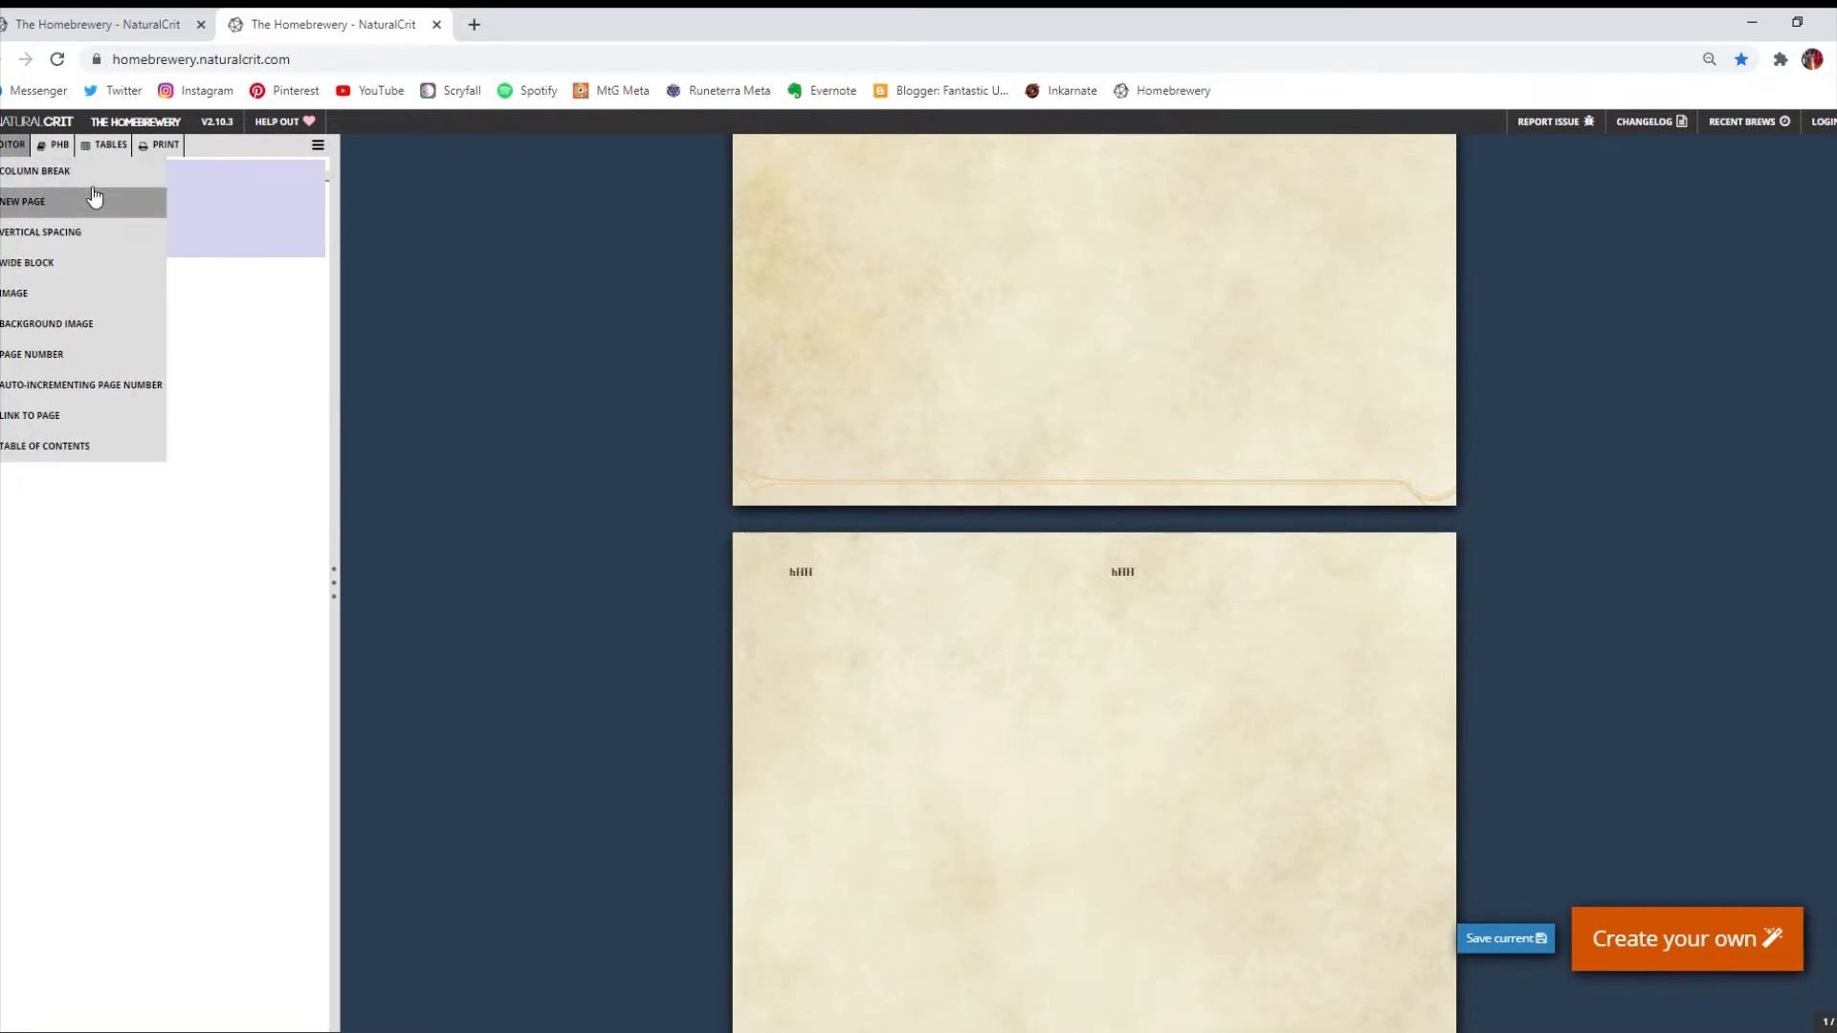
pyautogui.press('BackSpace')
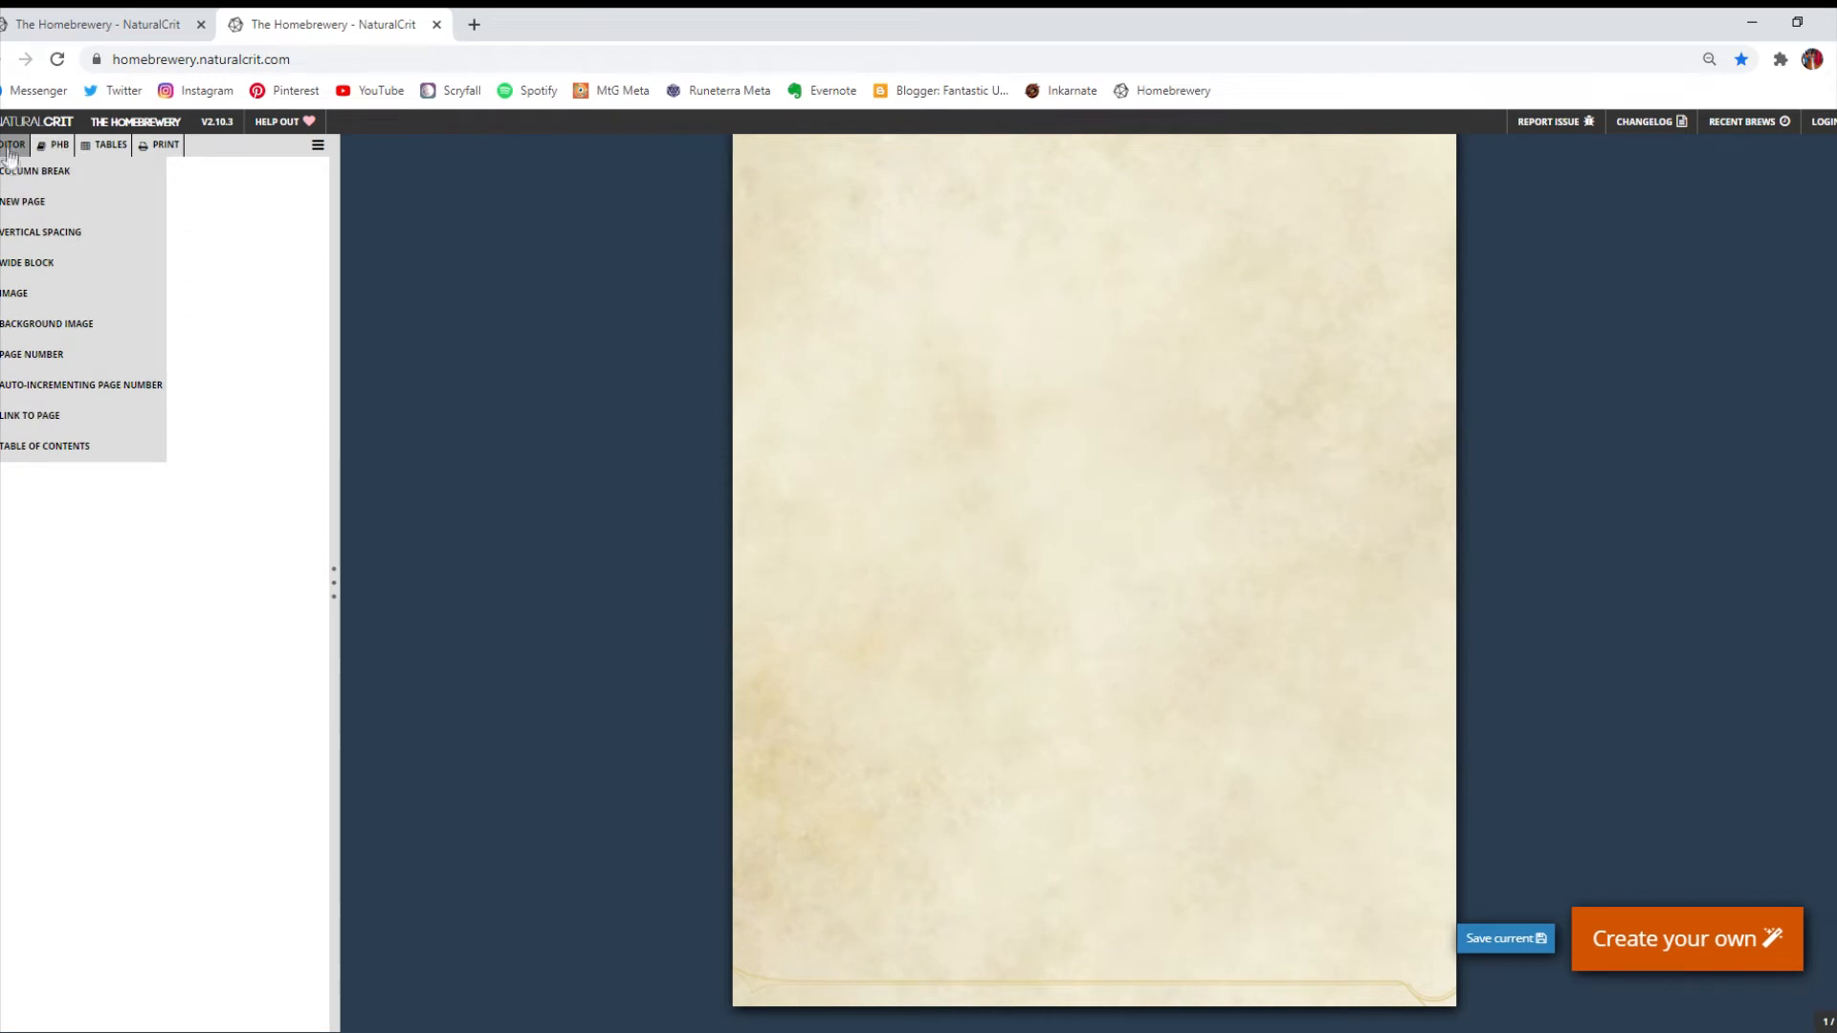
pyautogui.click(127, 294)
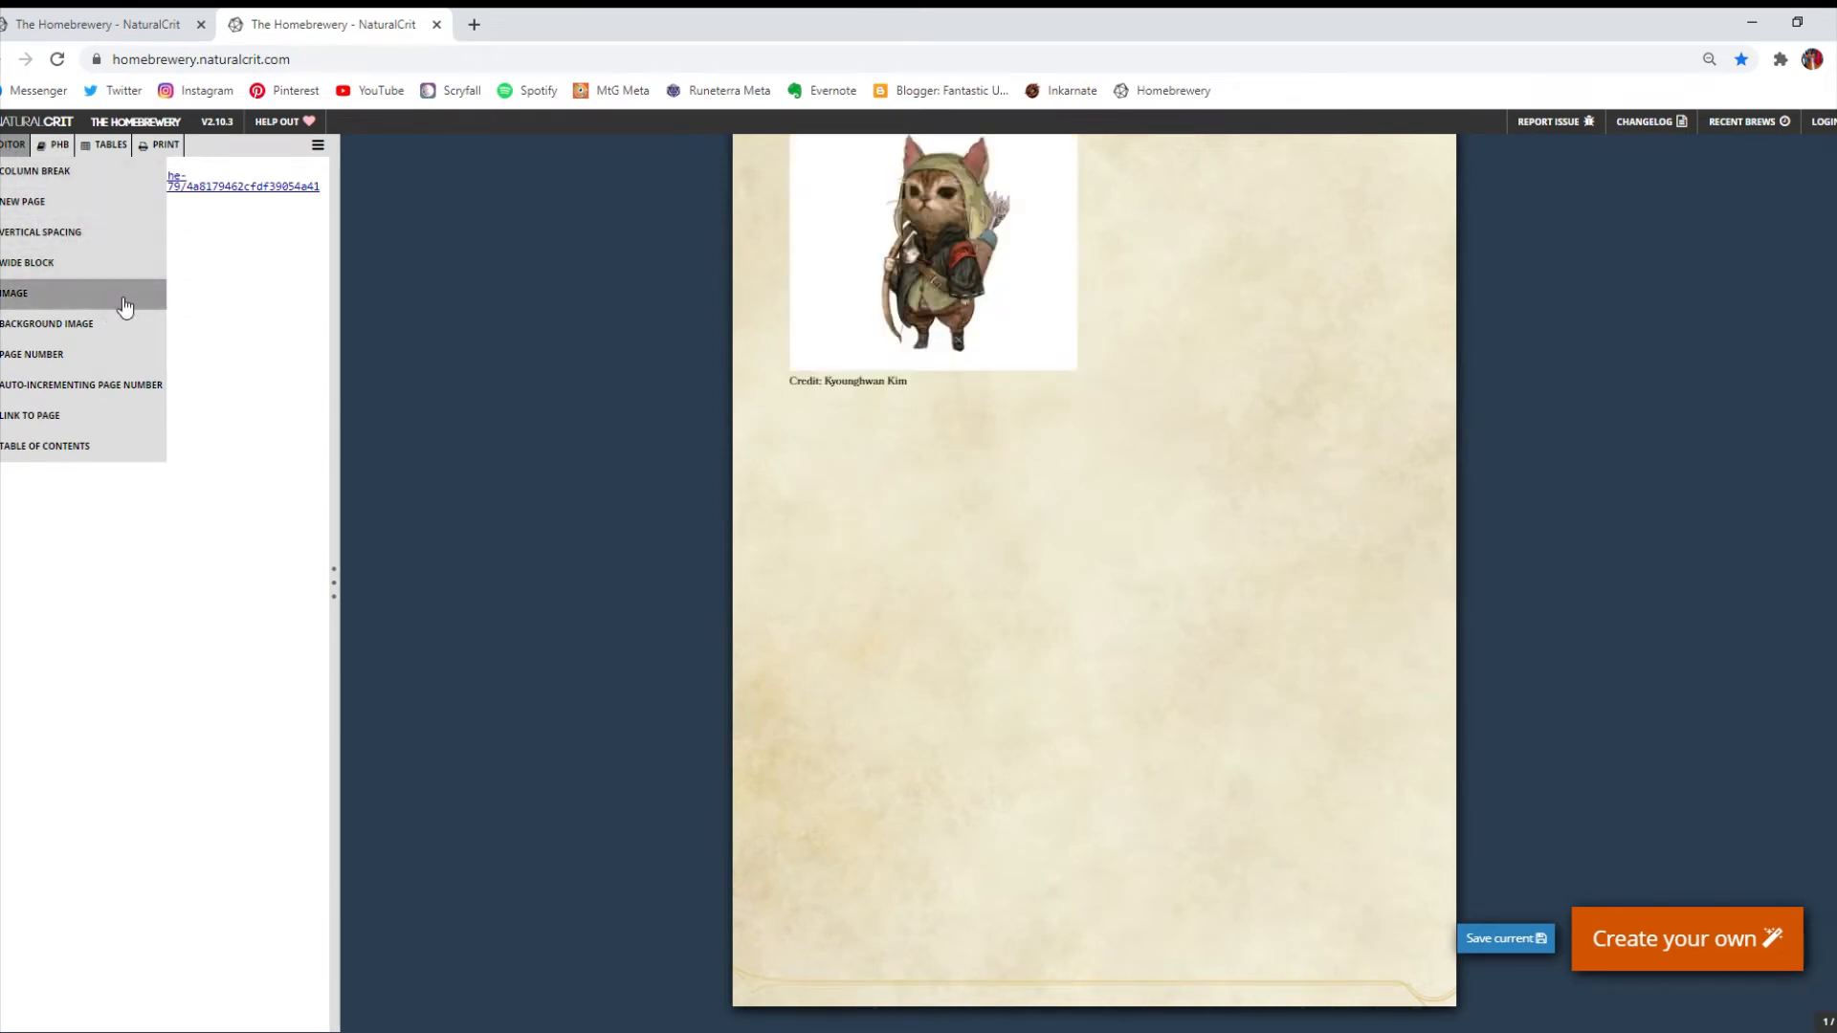
pyautogui.scroll(1, 1005, 507)
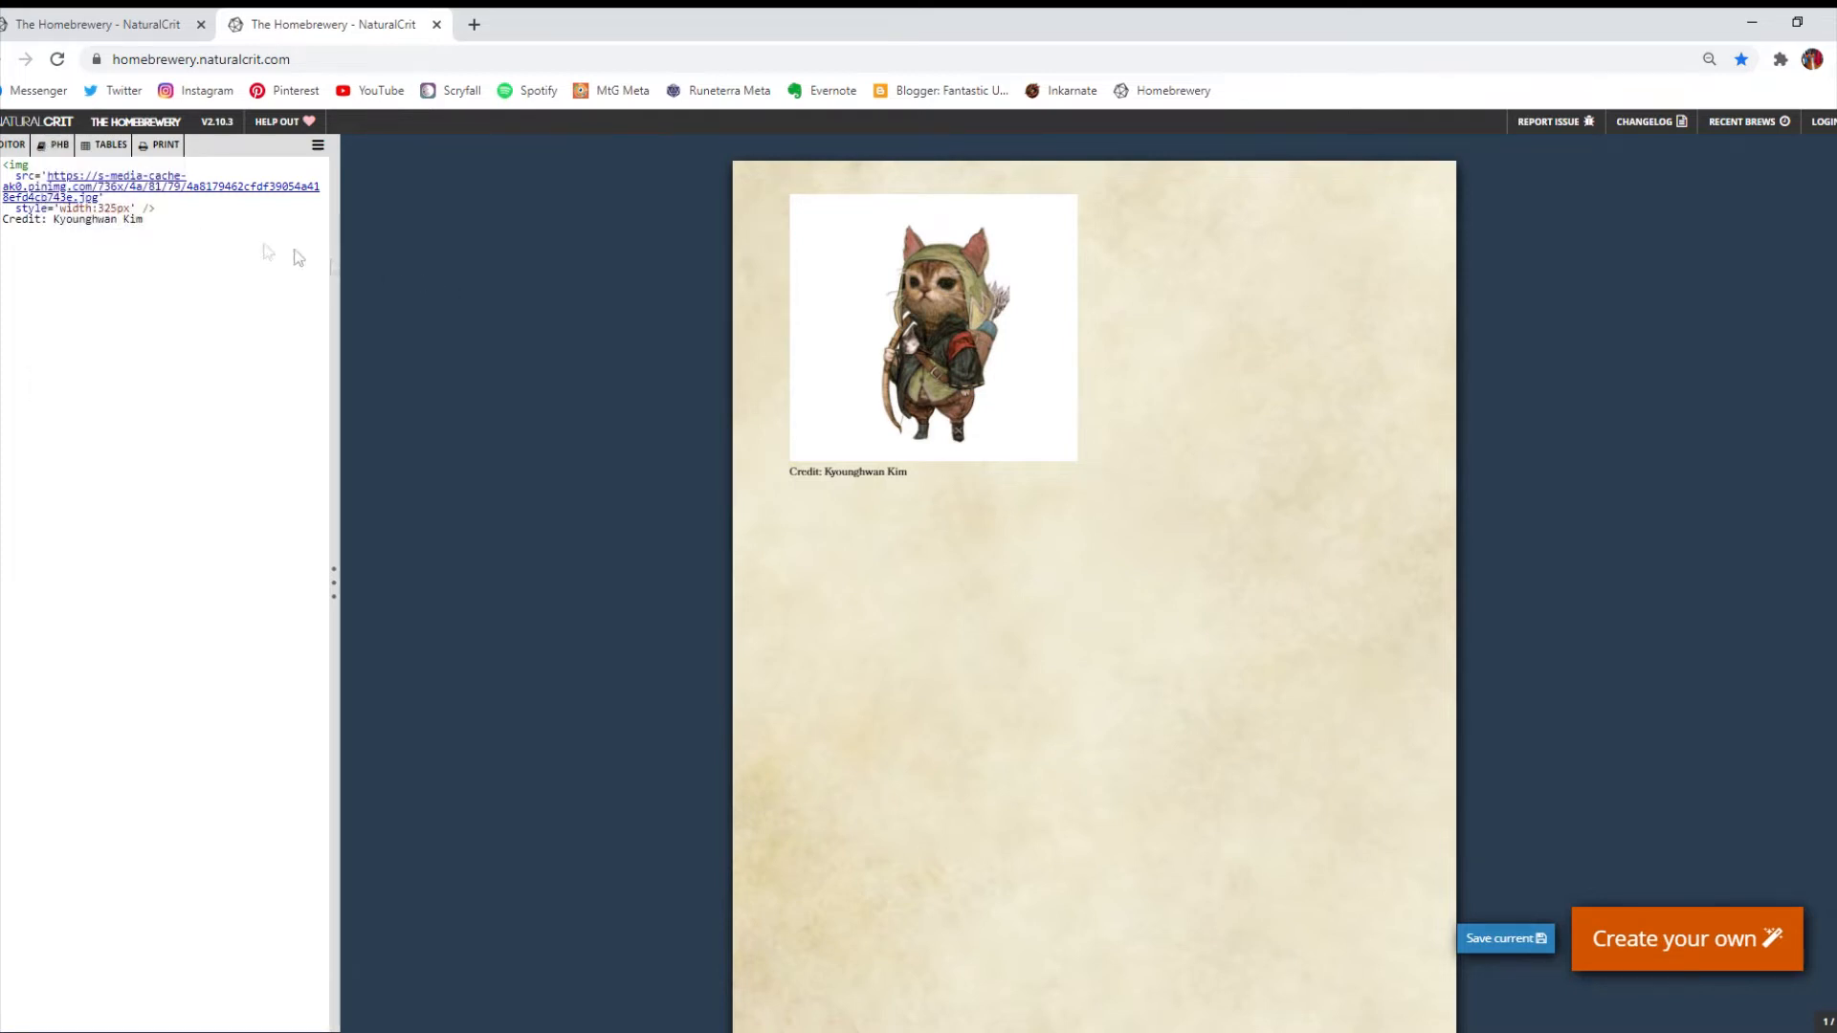
# Try widths of 300 px and 1000 px on the sample cat image, and settle on 100 px.
pyautogui.click(116, 209)
pyautogui.press('BackSpace')
pyautogui.press('BackSpace')
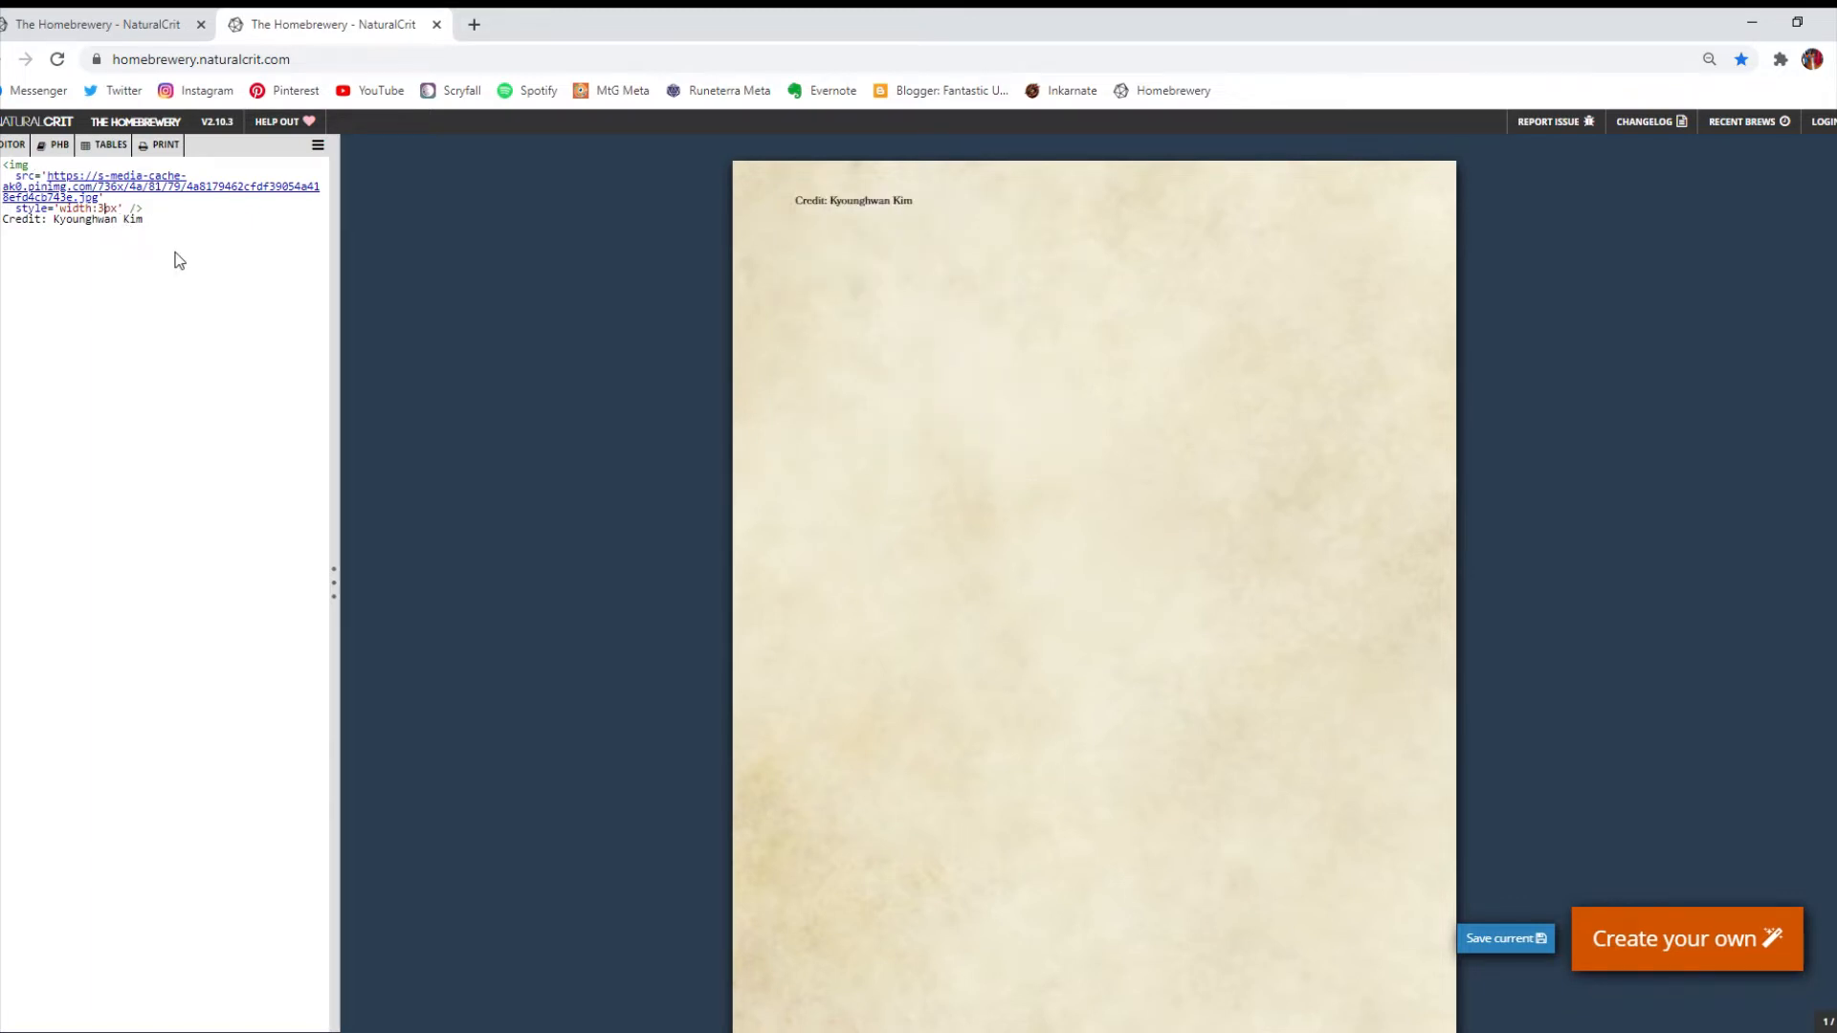
pyautogui.press('BackSpace')
pyautogui.write('300')
pyautogui.press('BackSpace')
pyautogui.press('BackSpace')
pyautogui.press('BackSpace')
pyautogui.write('1000')
pyautogui.press('BackSpace')
pyautogui.press('BackSpace')
pyautogui.press('BackSpace')
pyautogui.write('00')
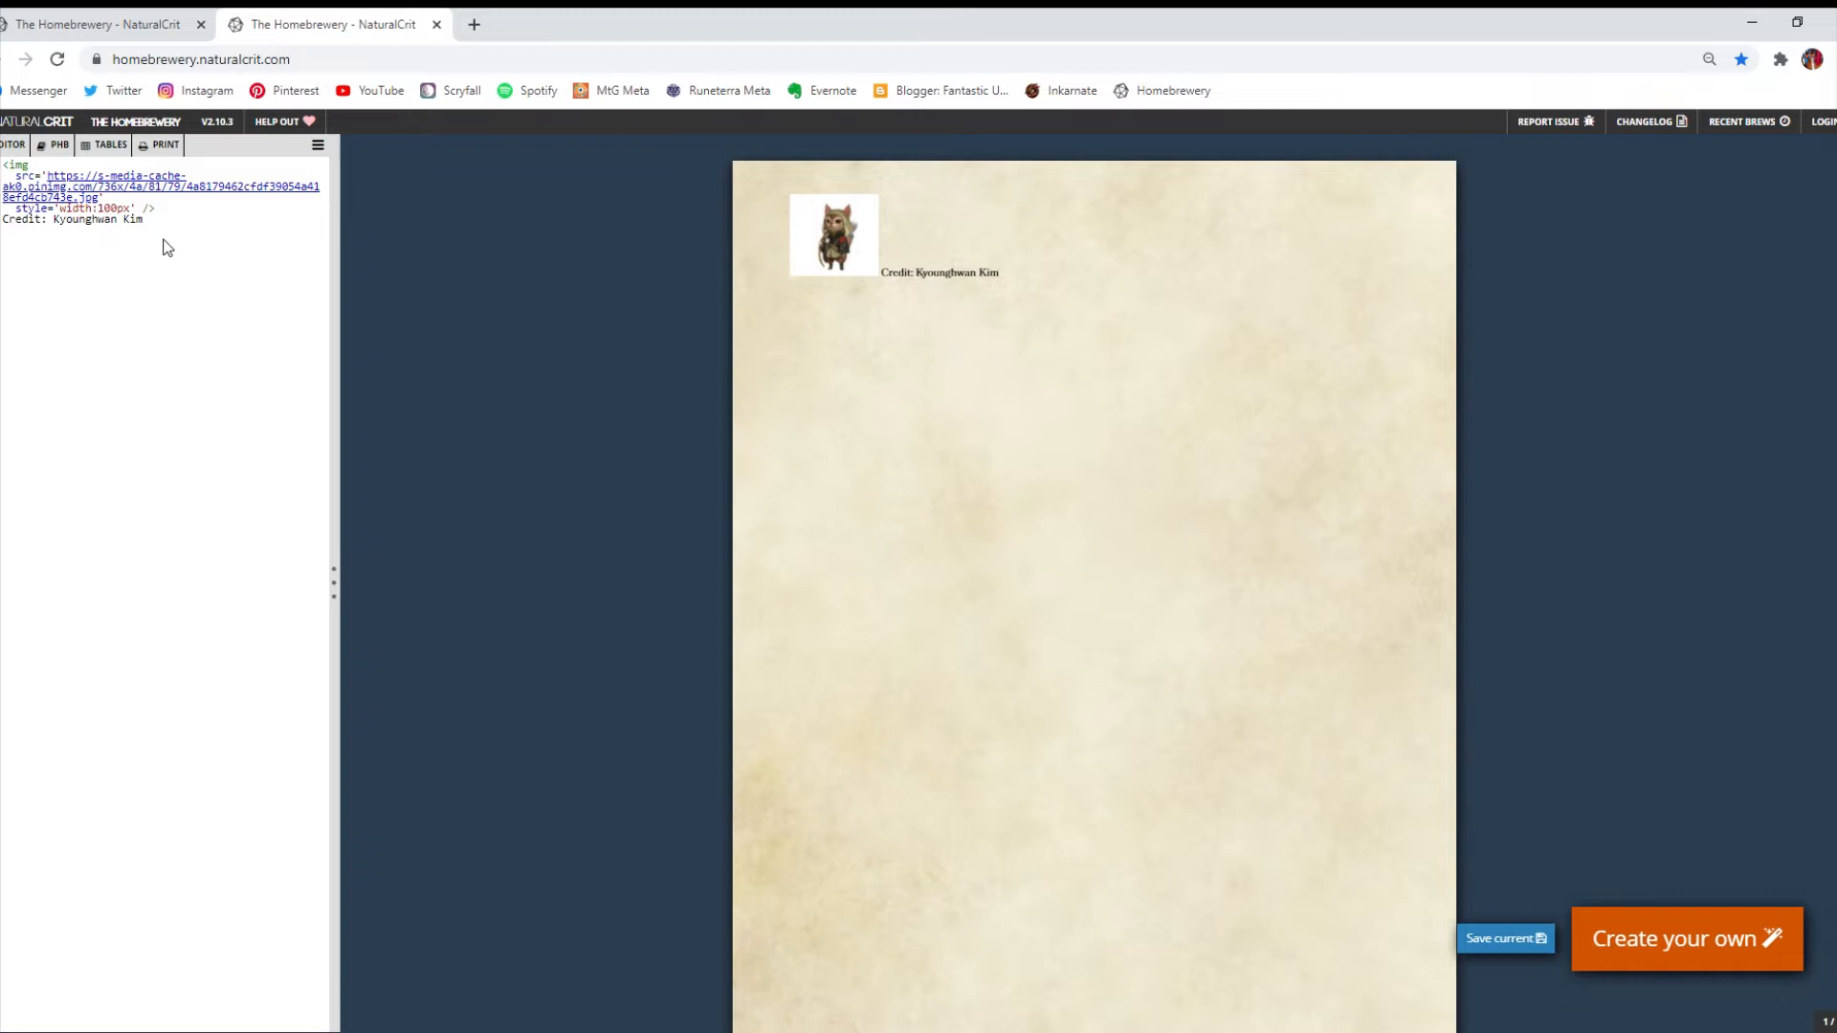
# Clear the cat image code from the brew and insert the sample background image snippet.
pyautogui.hotkey('ctrl', 'a')
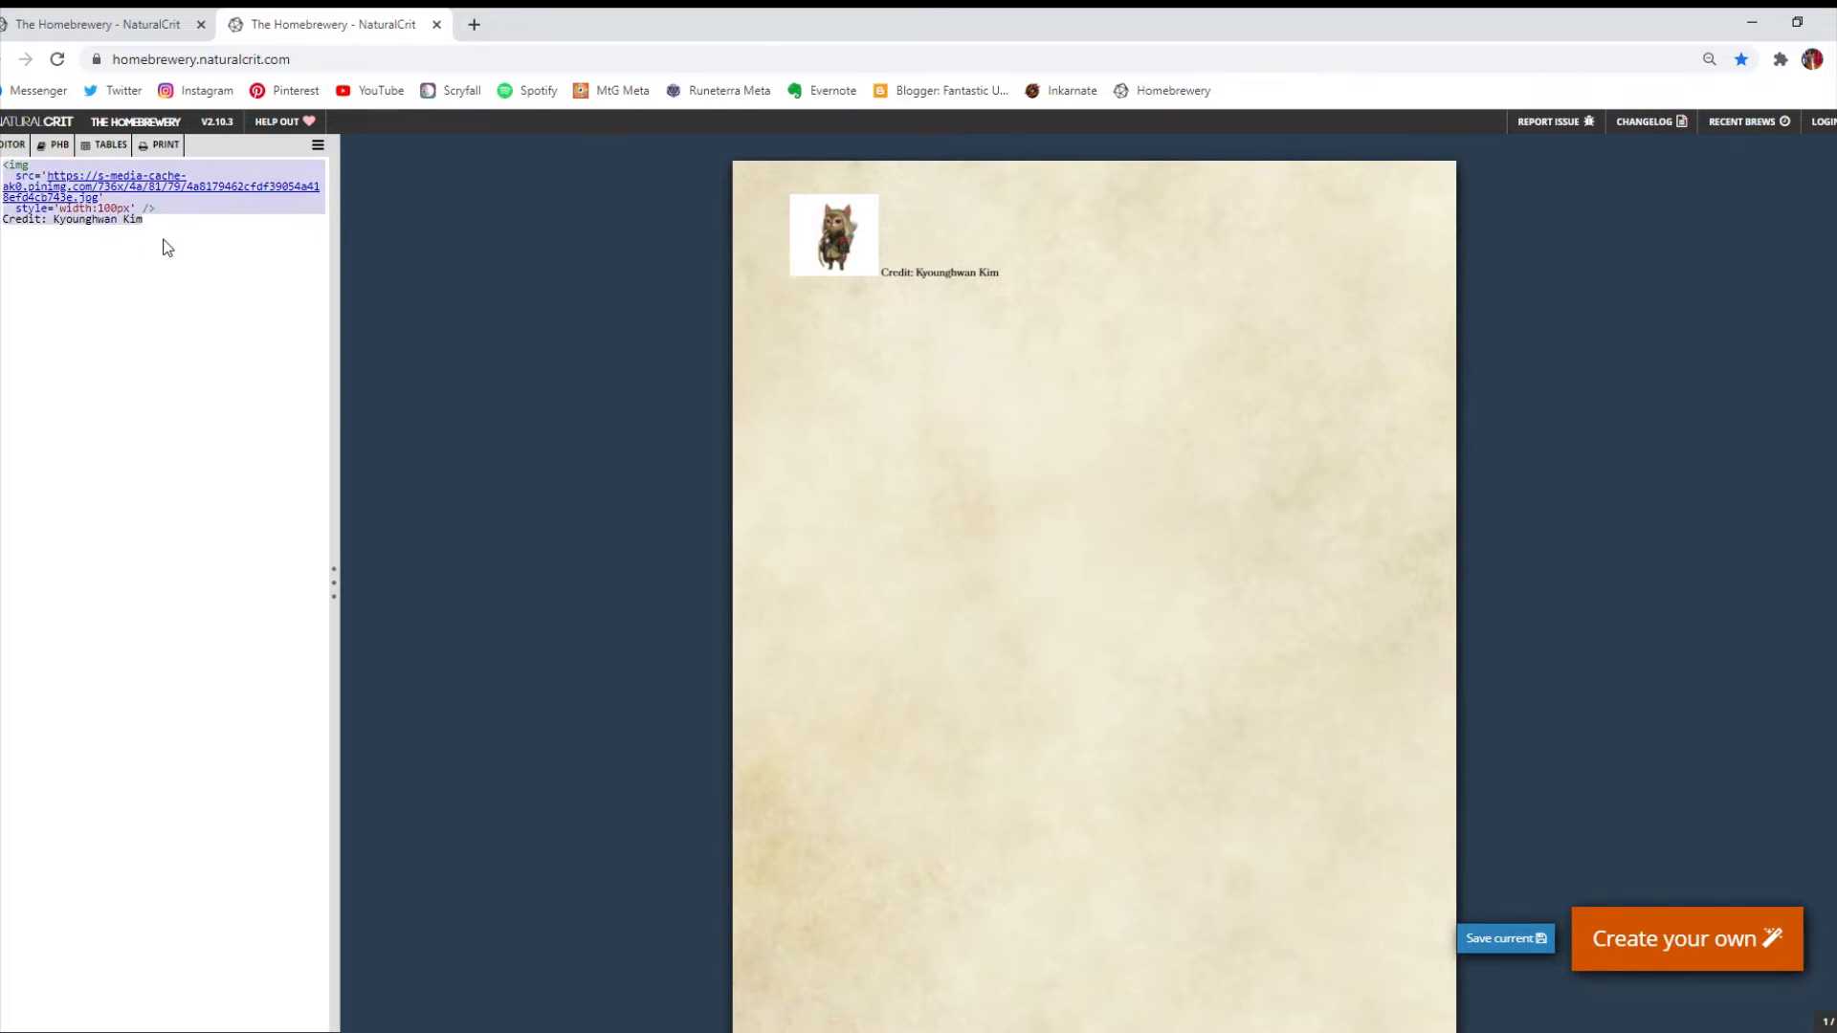
pyautogui.press('BackSpace')
pyautogui.moveTo(6, 154)
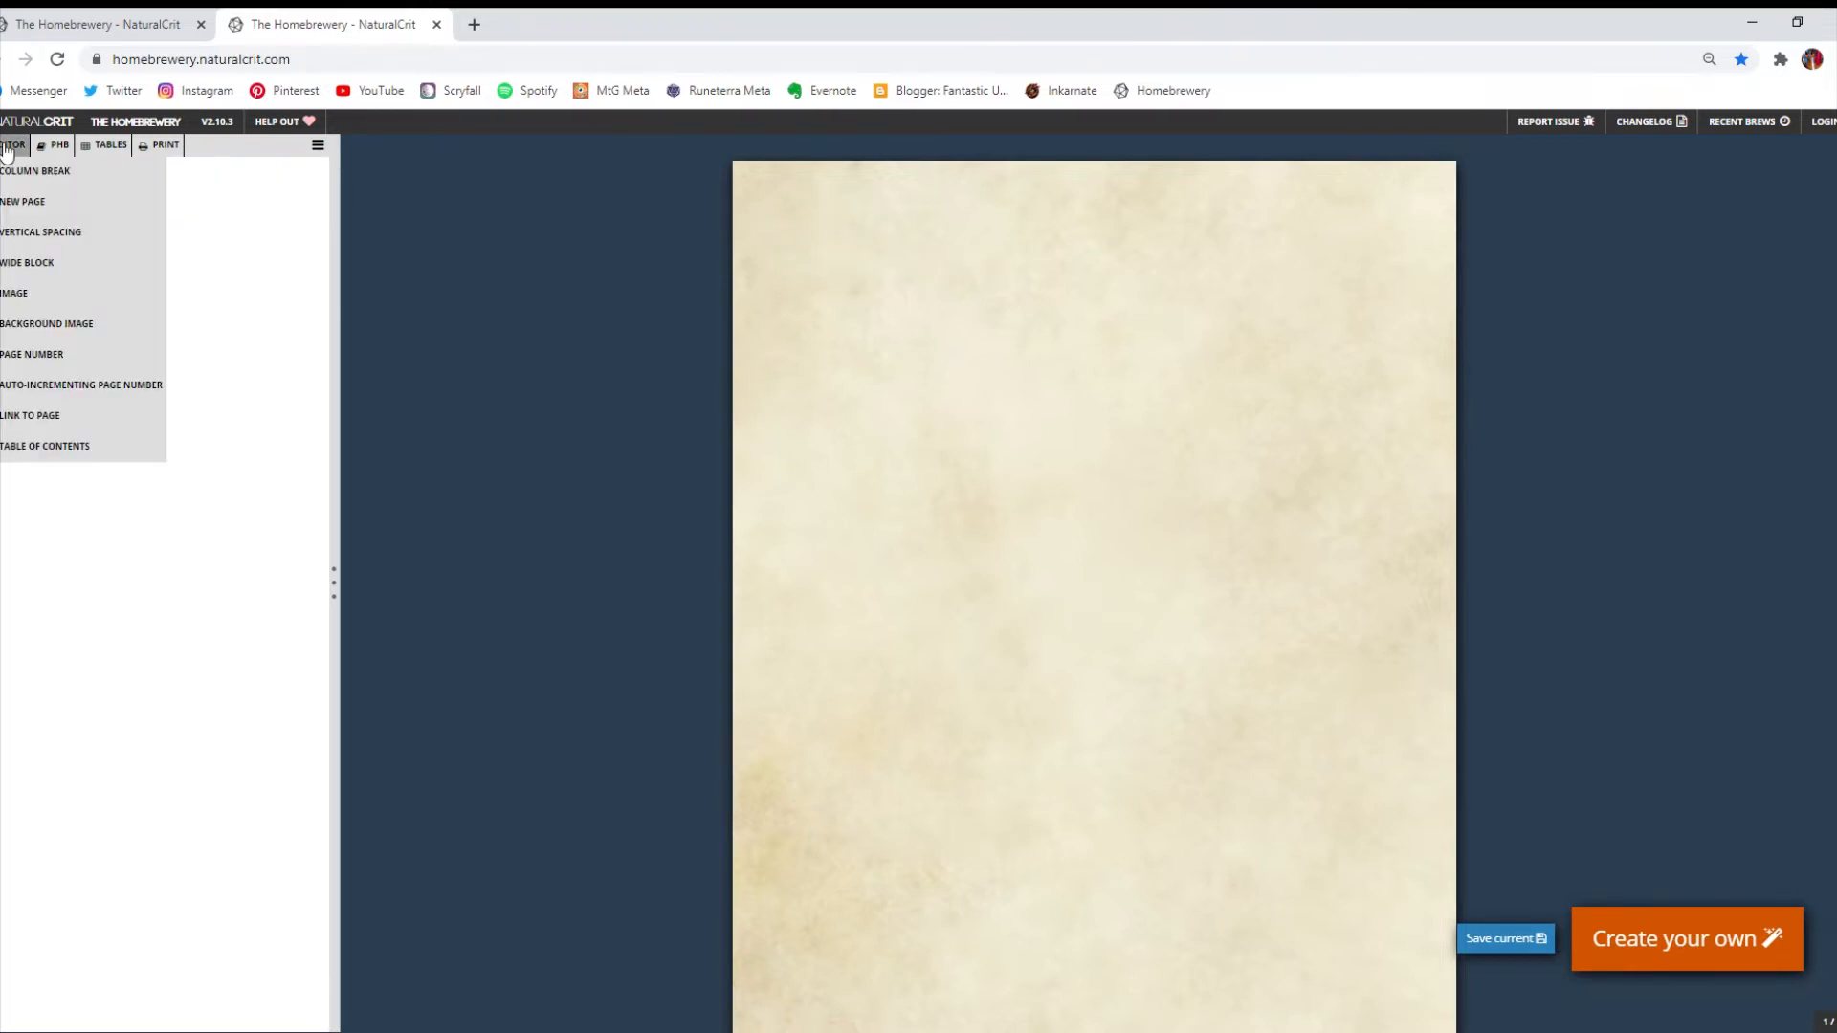
pyautogui.click(43, 294)
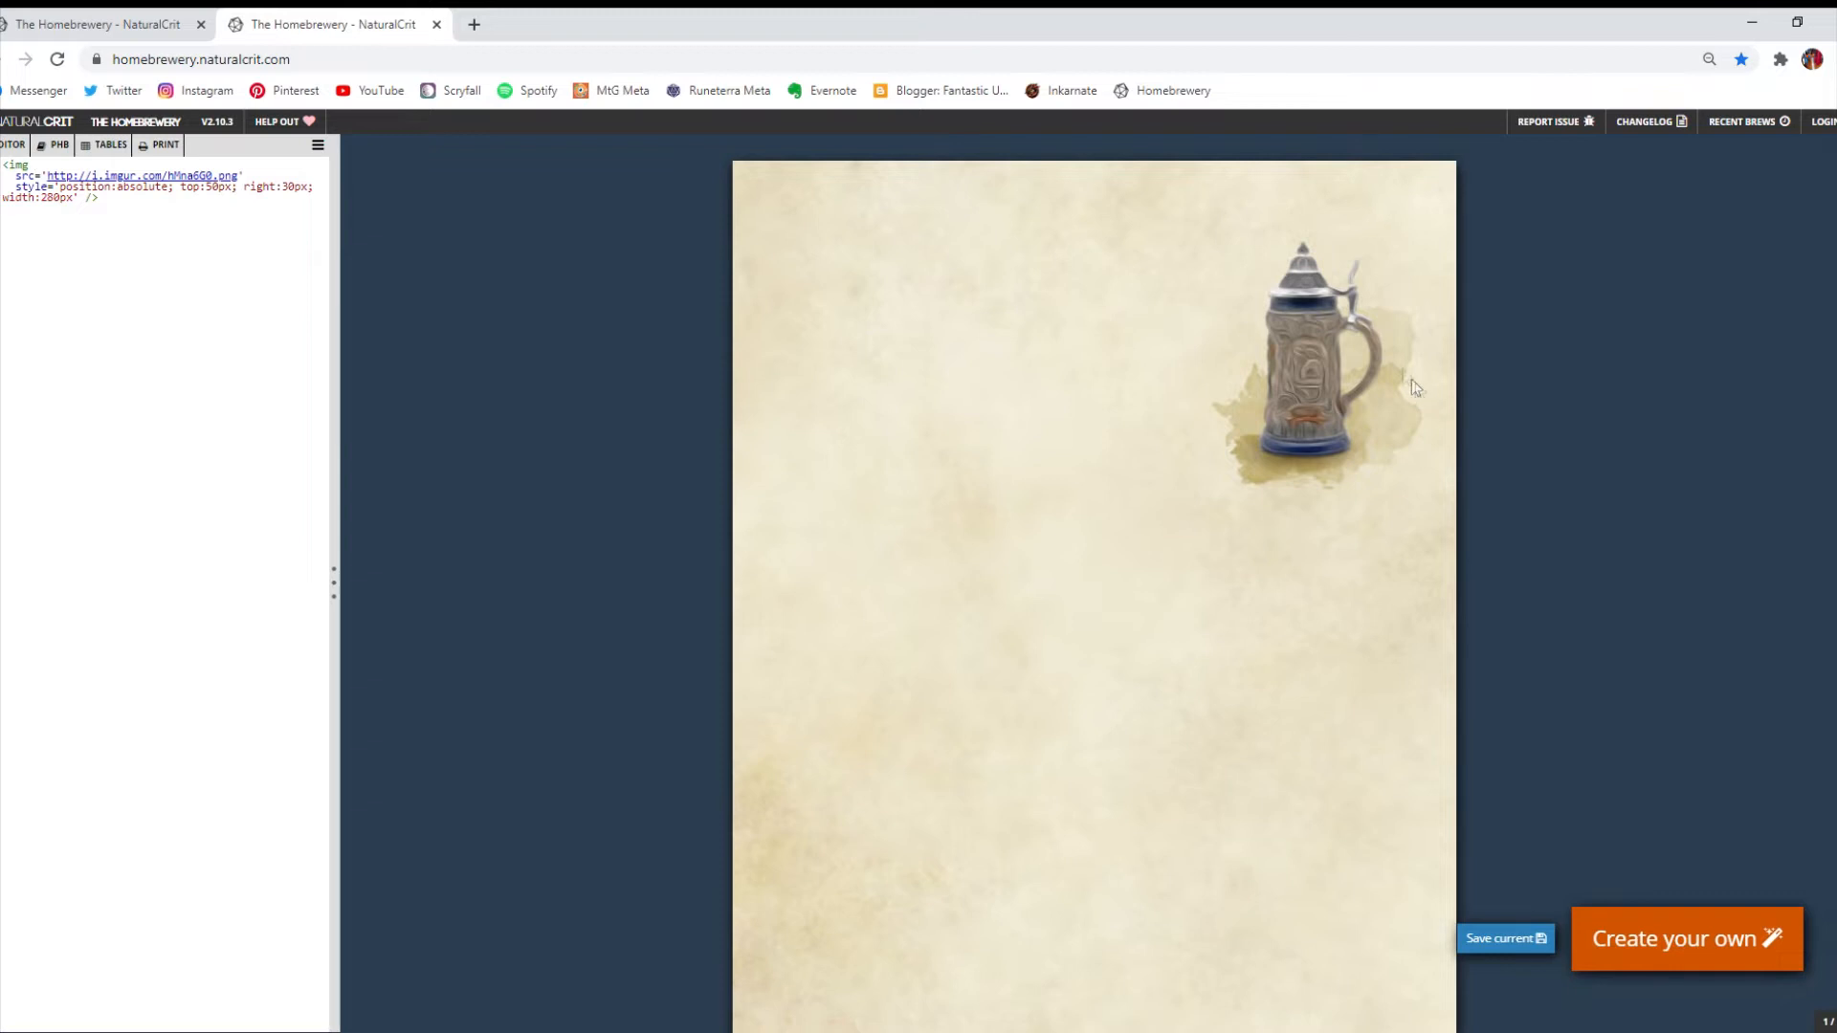
# Replace the background image code with a table of contents block.
pyautogui.hotkey('ctrl', 'a')
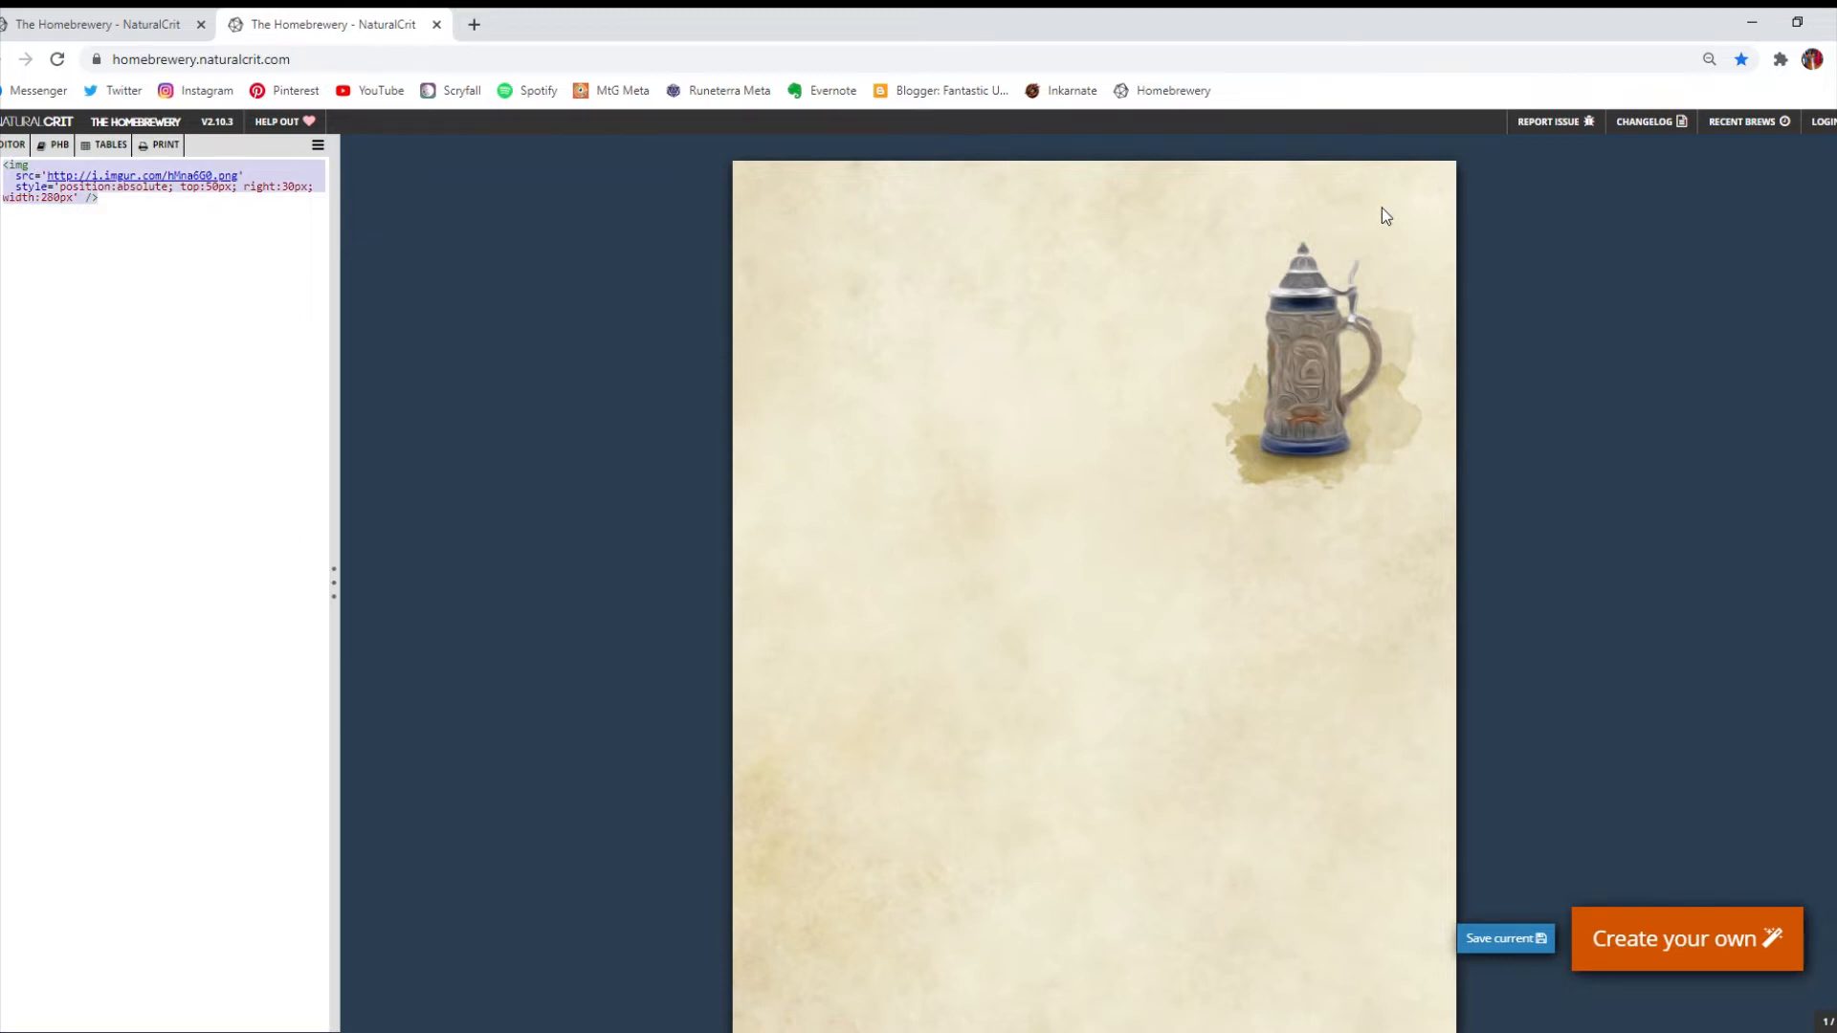
pyautogui.press('Delete')
pyautogui.moveTo(9, 149)
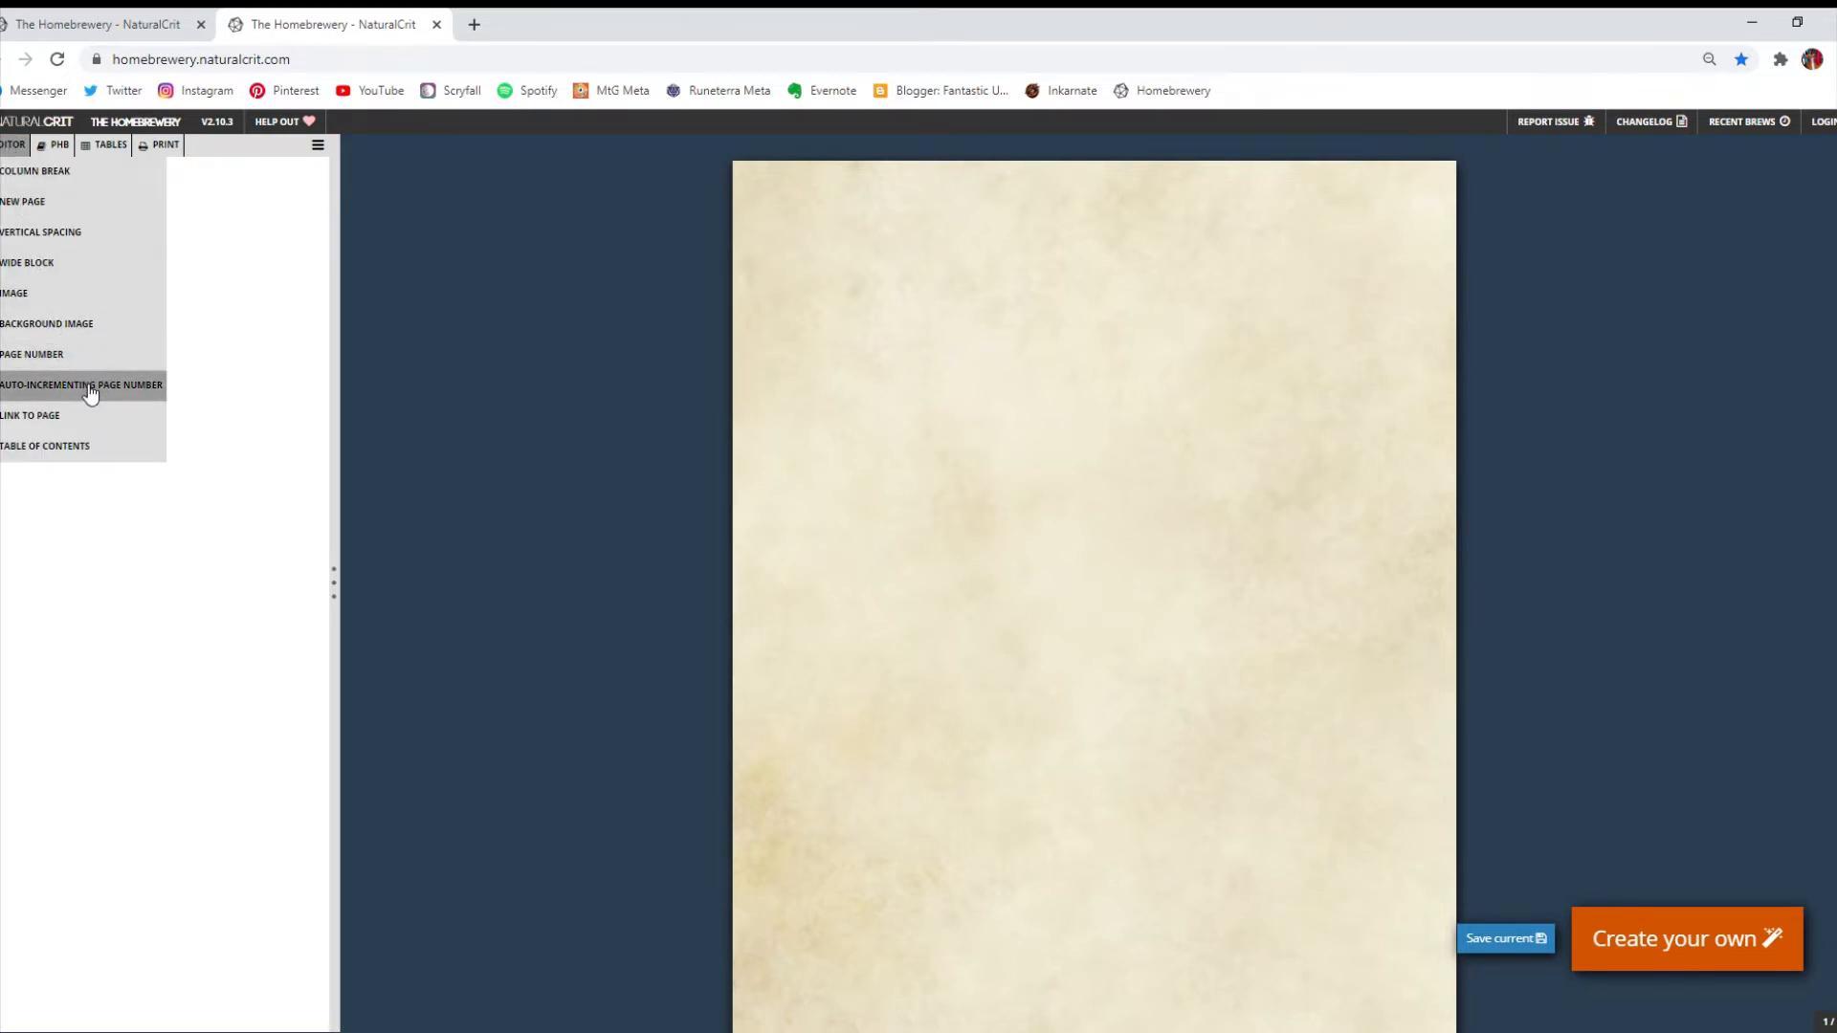
pyautogui.click(89, 447)
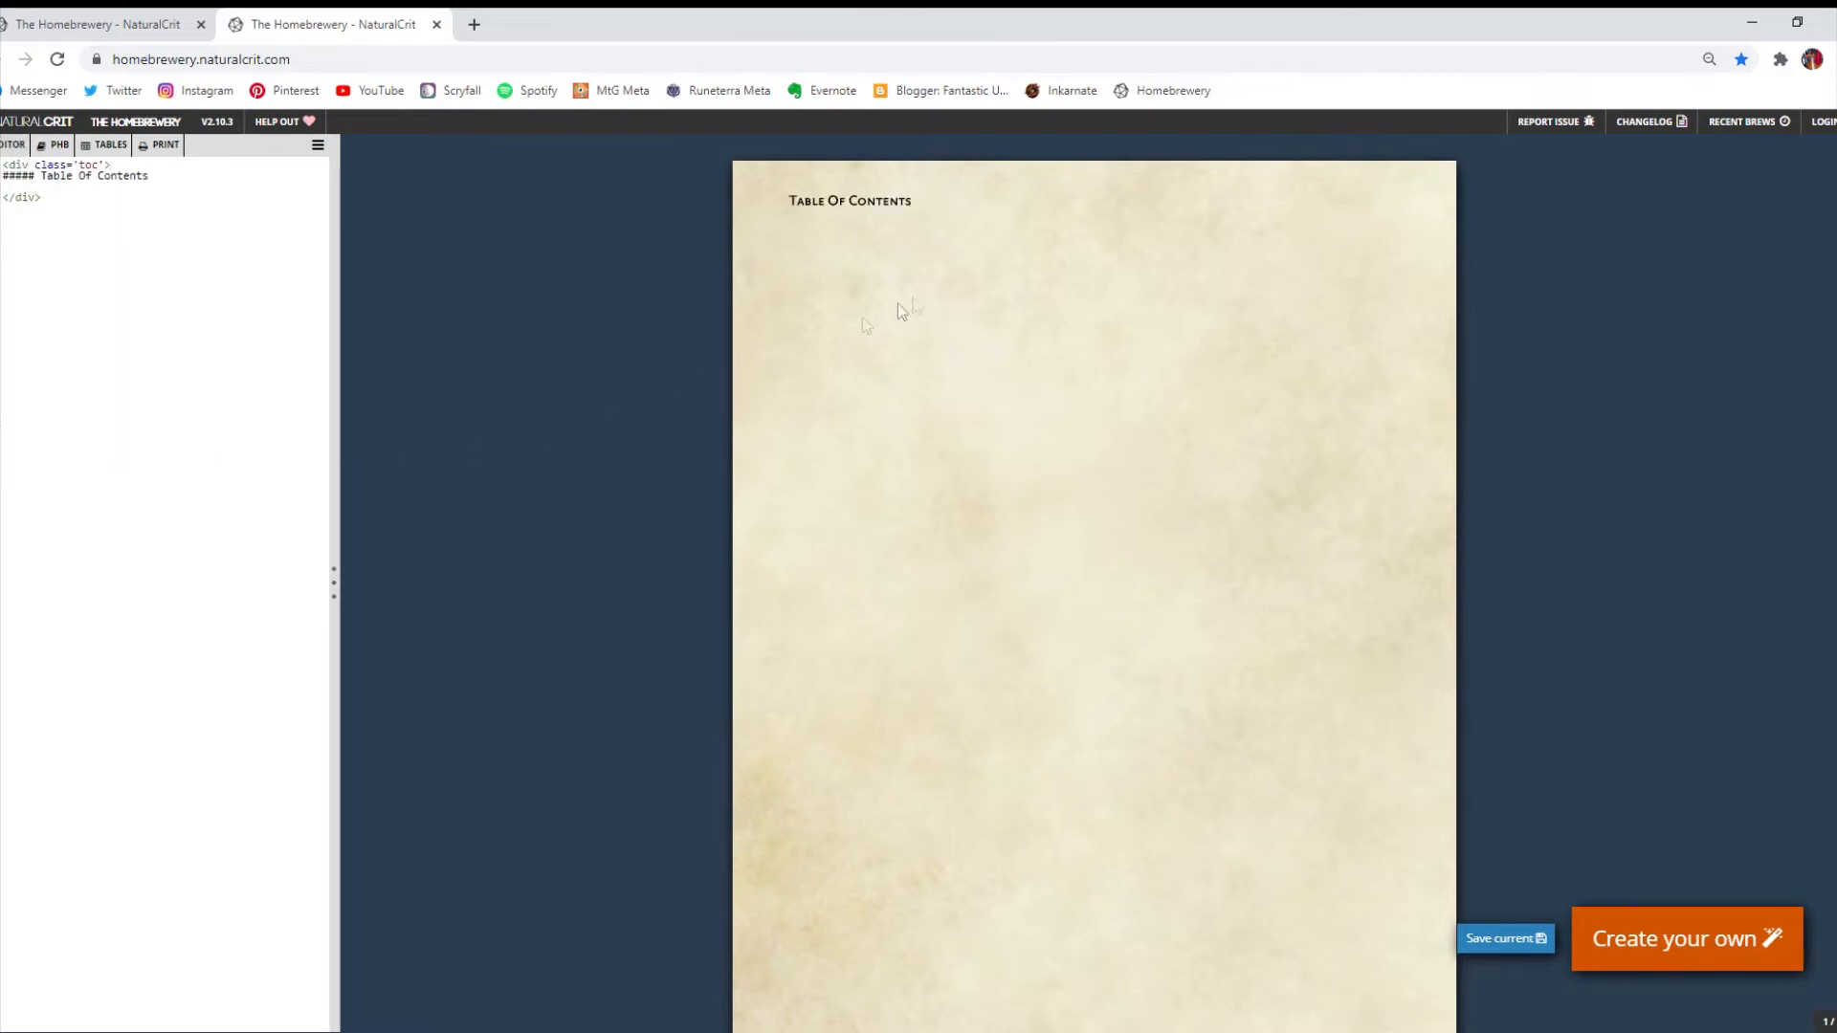
# Try adding the letter K at the end of the table of contents block, and erase it.
pyautogui.click(160, 195)
pyautogui.write('K')
pyautogui.press('BackSpace')
pyautogui.press('BackSpace')
pyautogui.press('BackSpace')
# Clear the table of contents from the brew and insert the sample spell snippet.
pyautogui.hotkey('ctrl', 'a')
pyautogui.press('BackSpace')
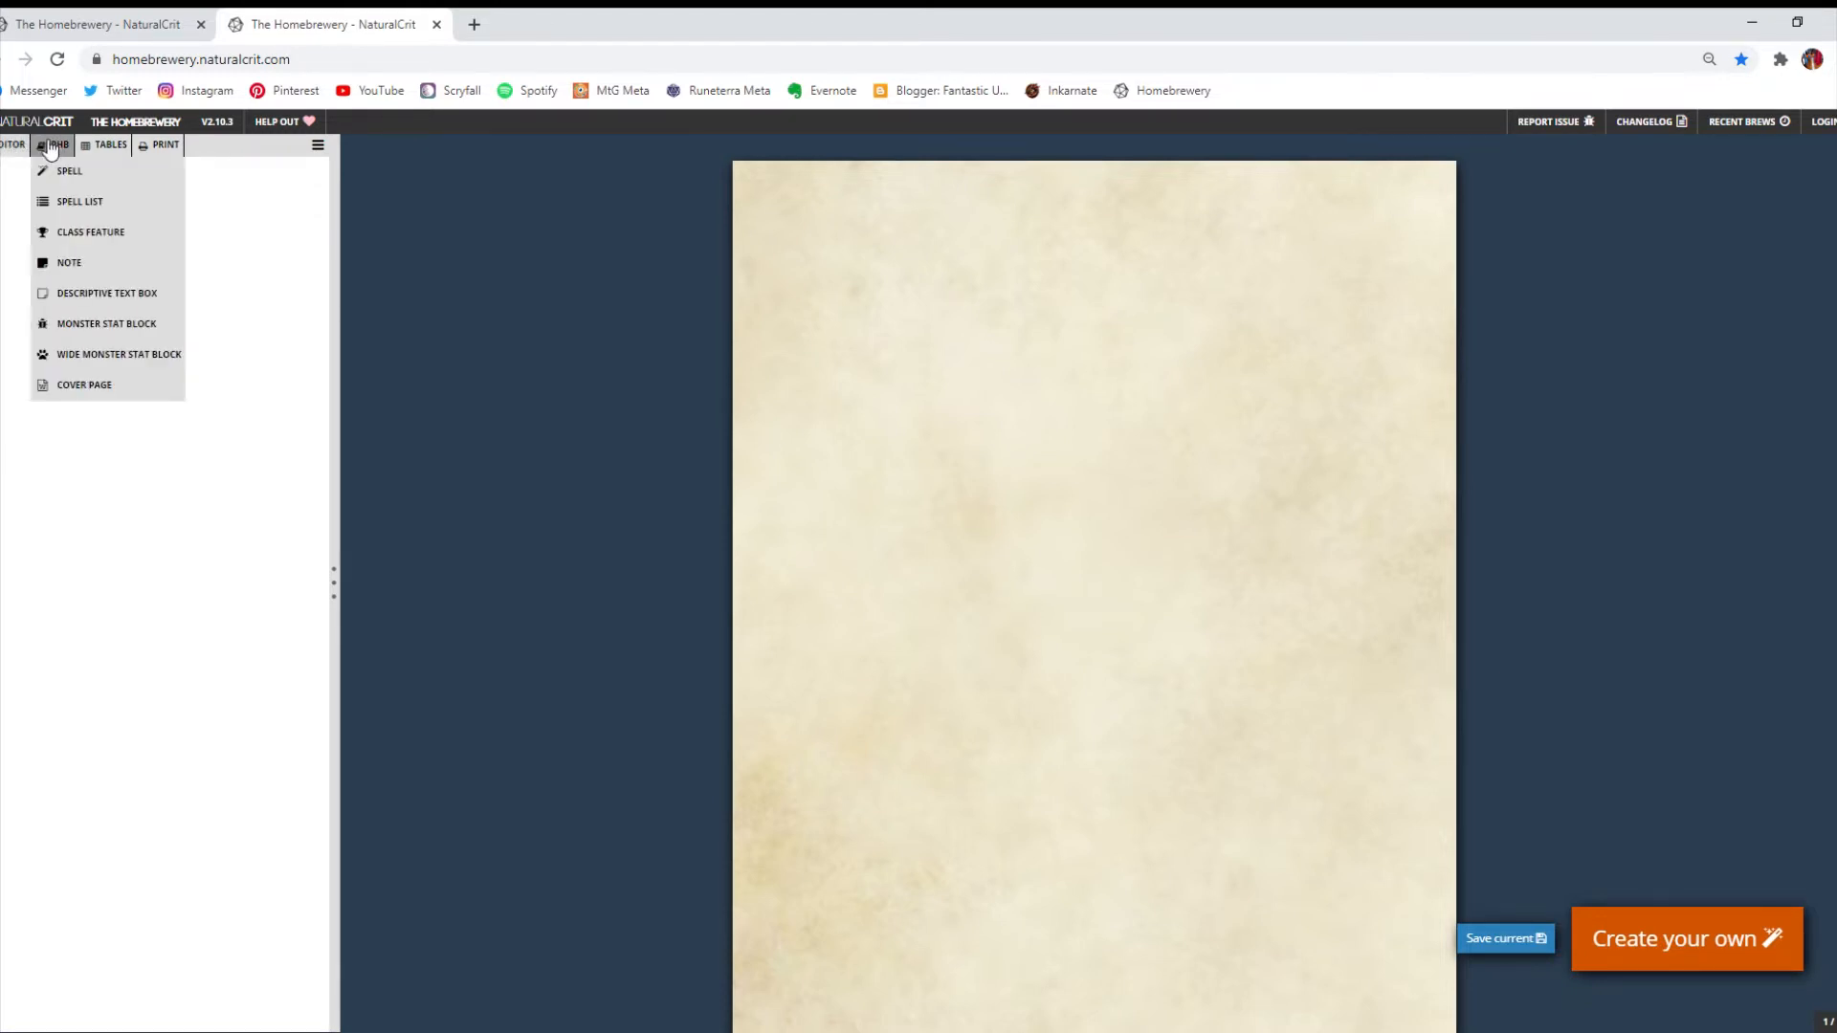
pyautogui.click(113, 174)
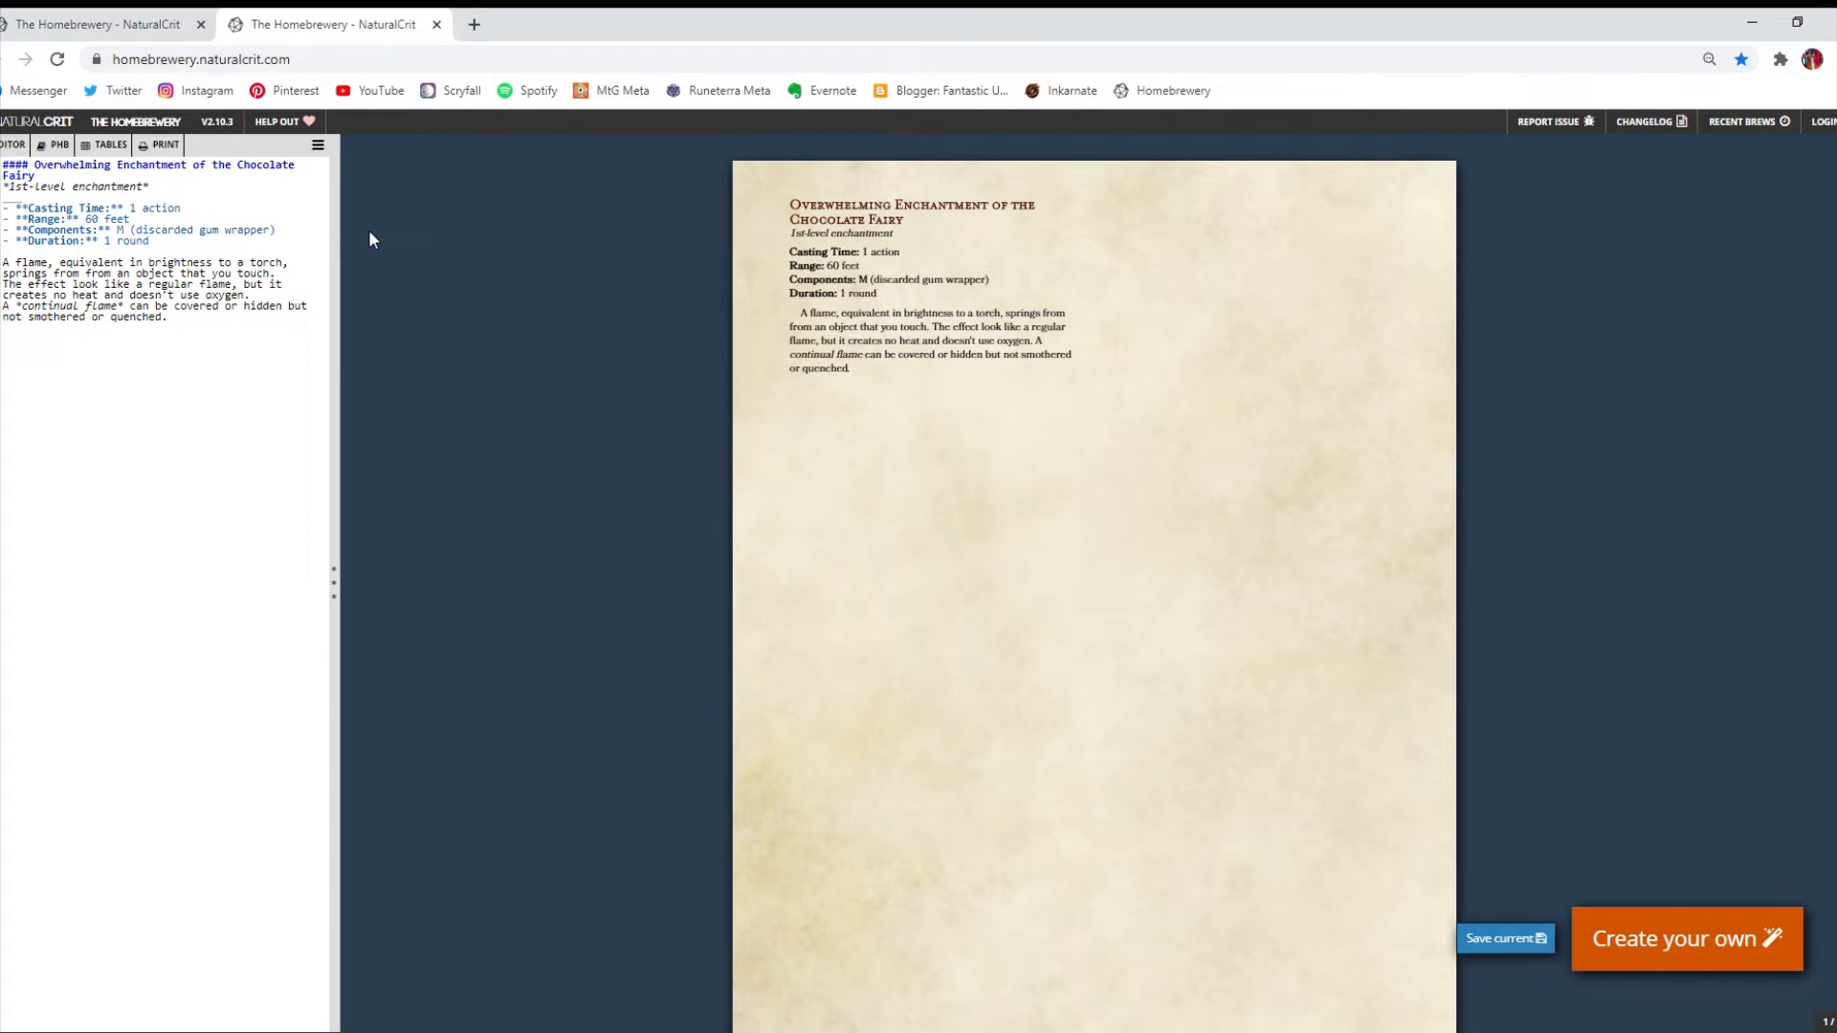
# Edit the sample spell's stat lines with the values bonus, 3 and minute.
pyautogui.write('bonus')
pyautogui.press('Down')
pyautogui.press('Left')
pyautogui.hotkey('shift', 'Left')
pyautogui.write('3')
pyautogui.hotkey('ctrl', 'shift', 'Right')
pyautogui.write('minute')
# Replace the spell with a top-level heading reading Title and begin the paragraph beneath it with the letter E.
pyautogui.click(34, 164)
pyautogui.hotkey('ctrl', 'a')
pyautogui.press('BackSpace')
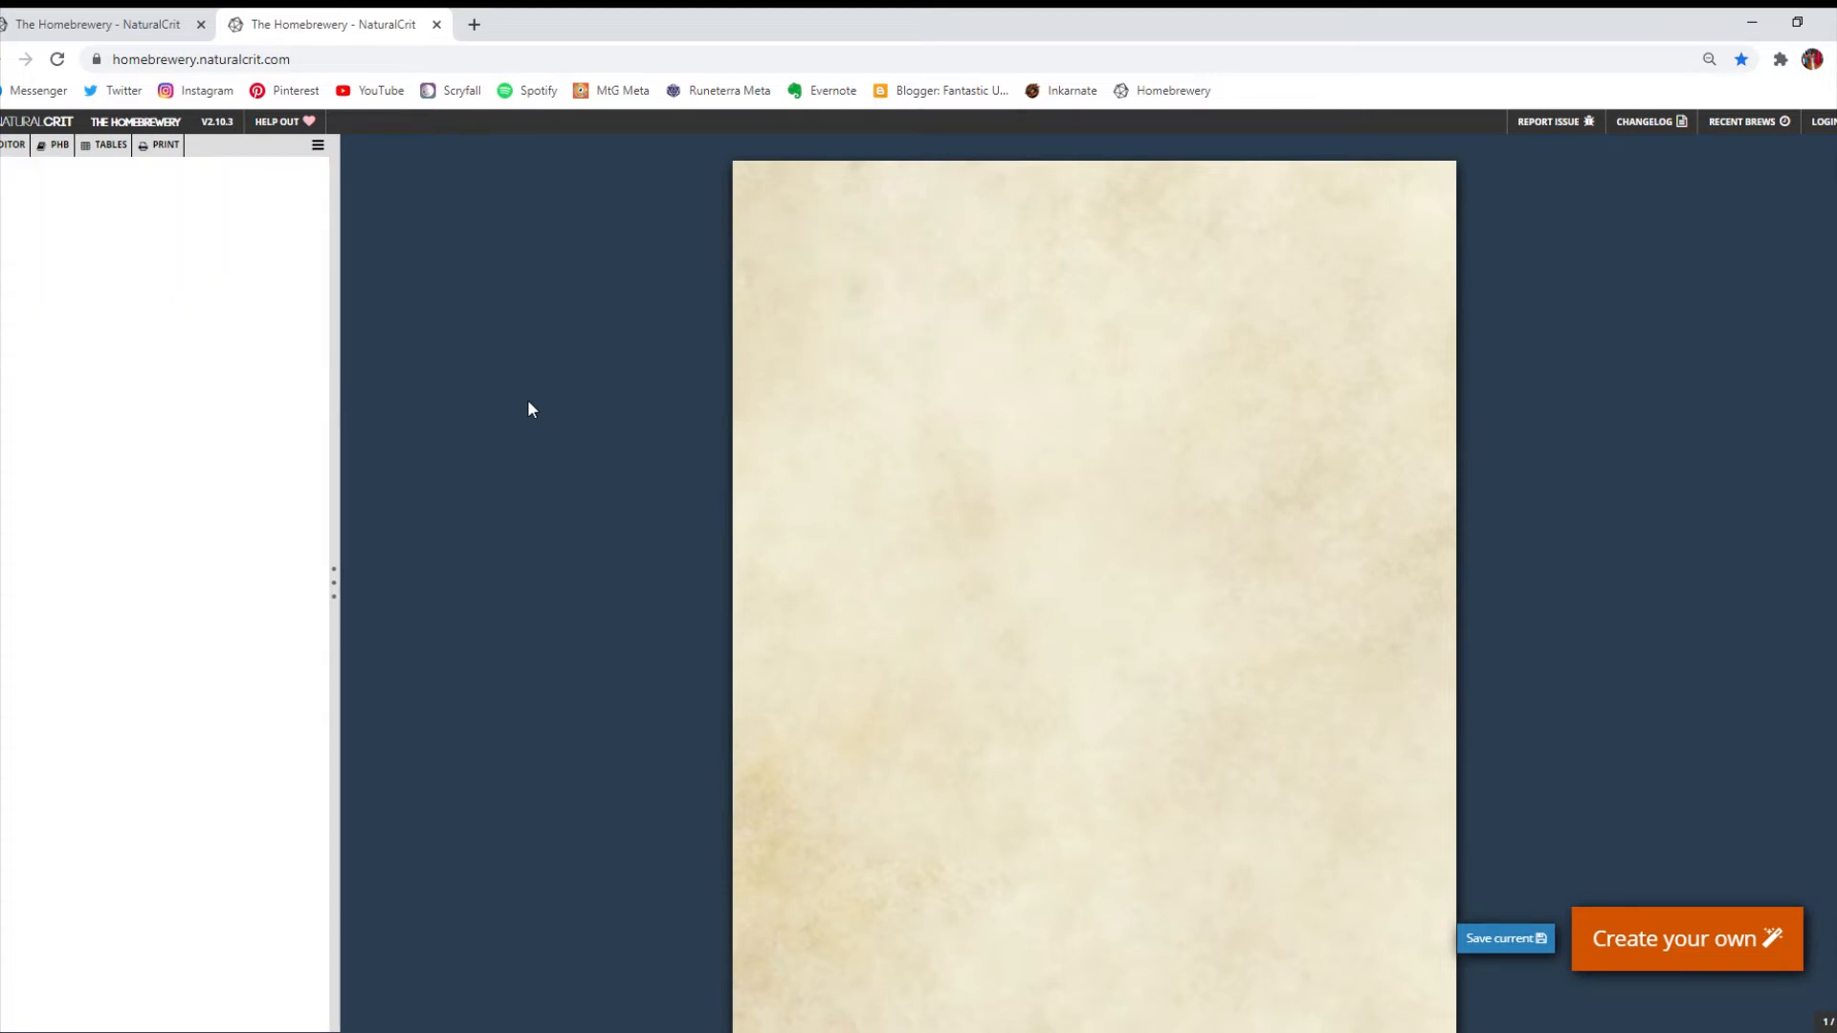
pyautogui.write('Title# ooo')
pyautogui.press('BackSpace')
pyautogui.press('BackSpace')
pyautogui.press('BackSpace')
pyautogui.write('E')
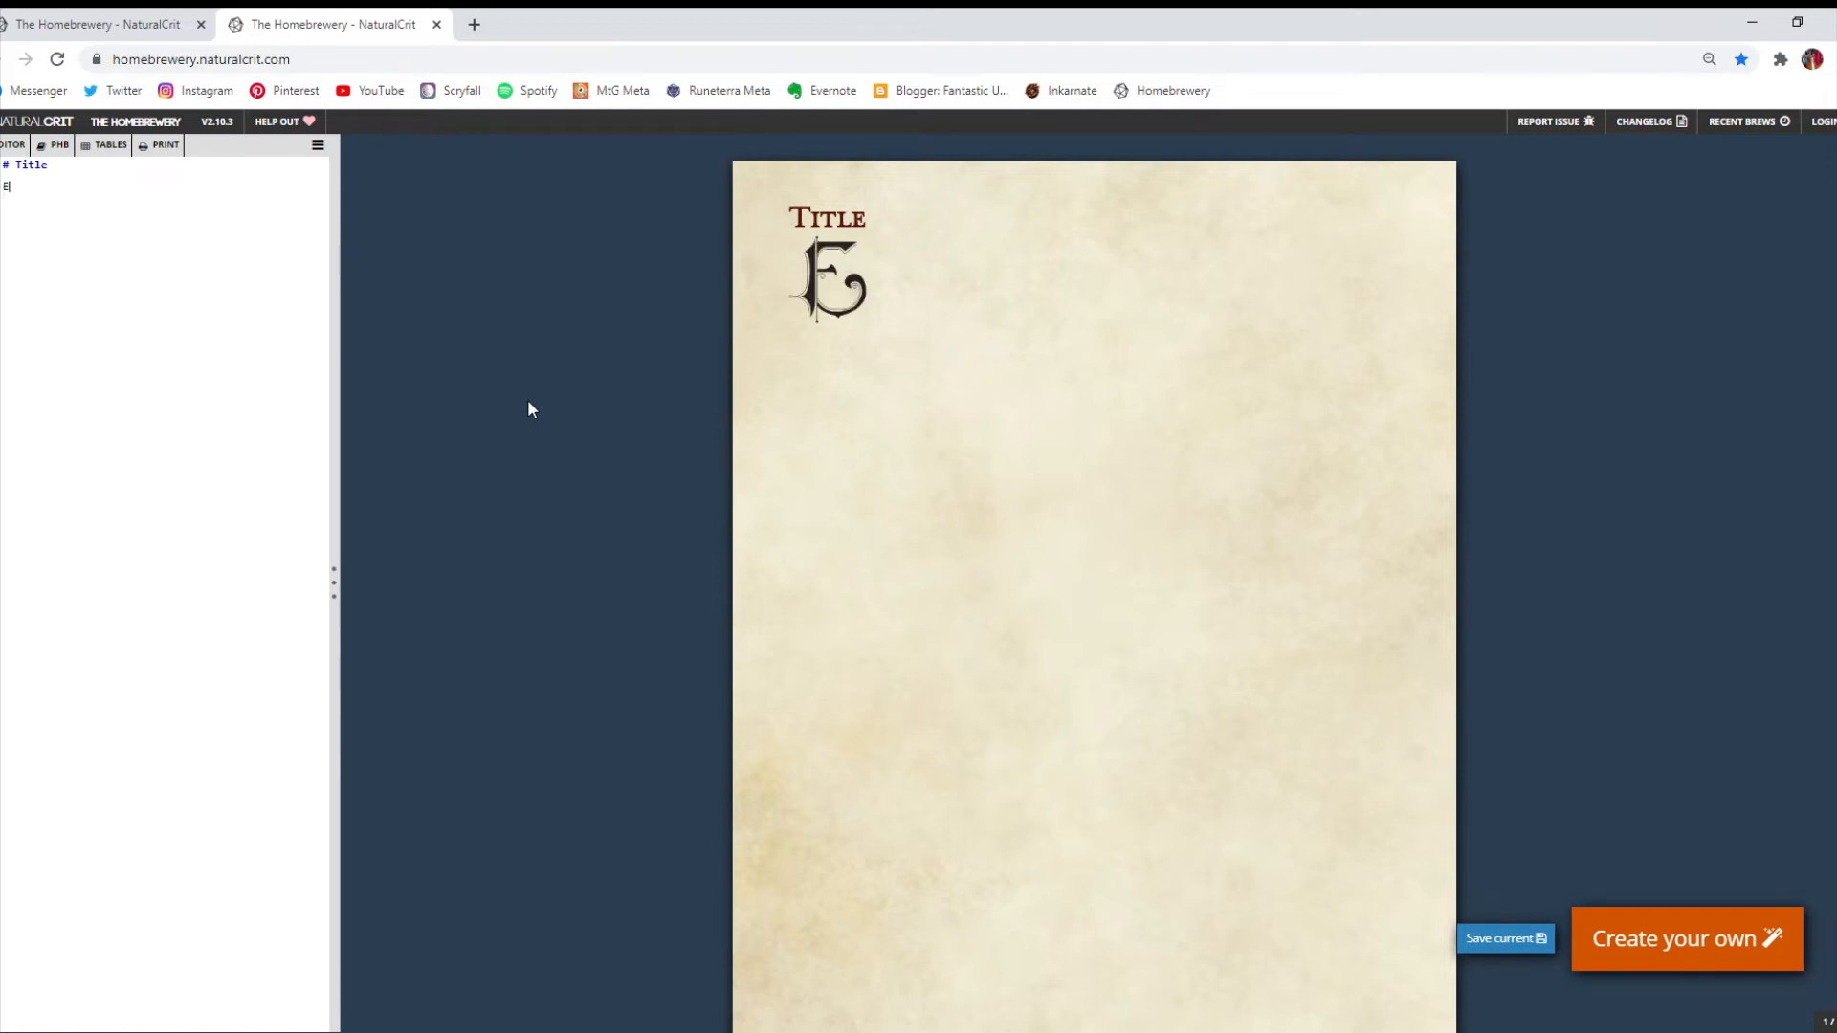
# Complete the paragraph as "Everything you write under it" and try progressively lower heading levels on Title before restoring the top level.
pyautogui.write('verything you write under it')
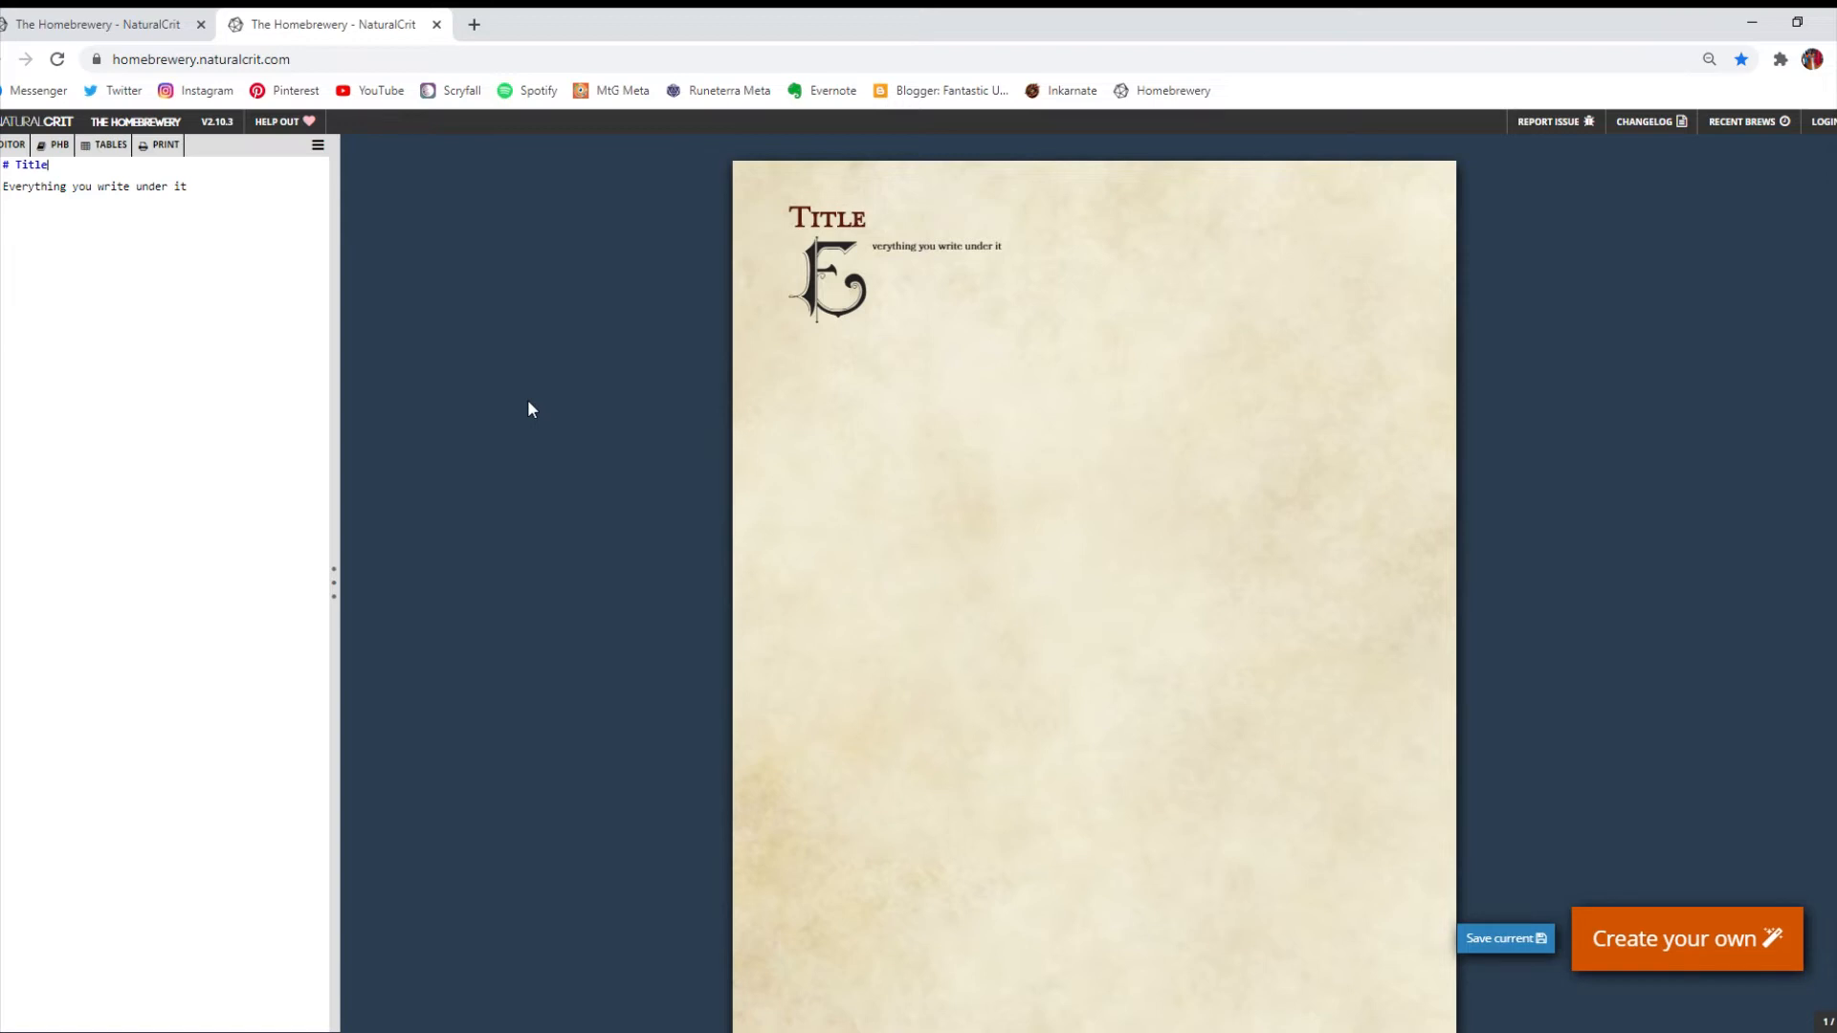
pyautogui.write('#')
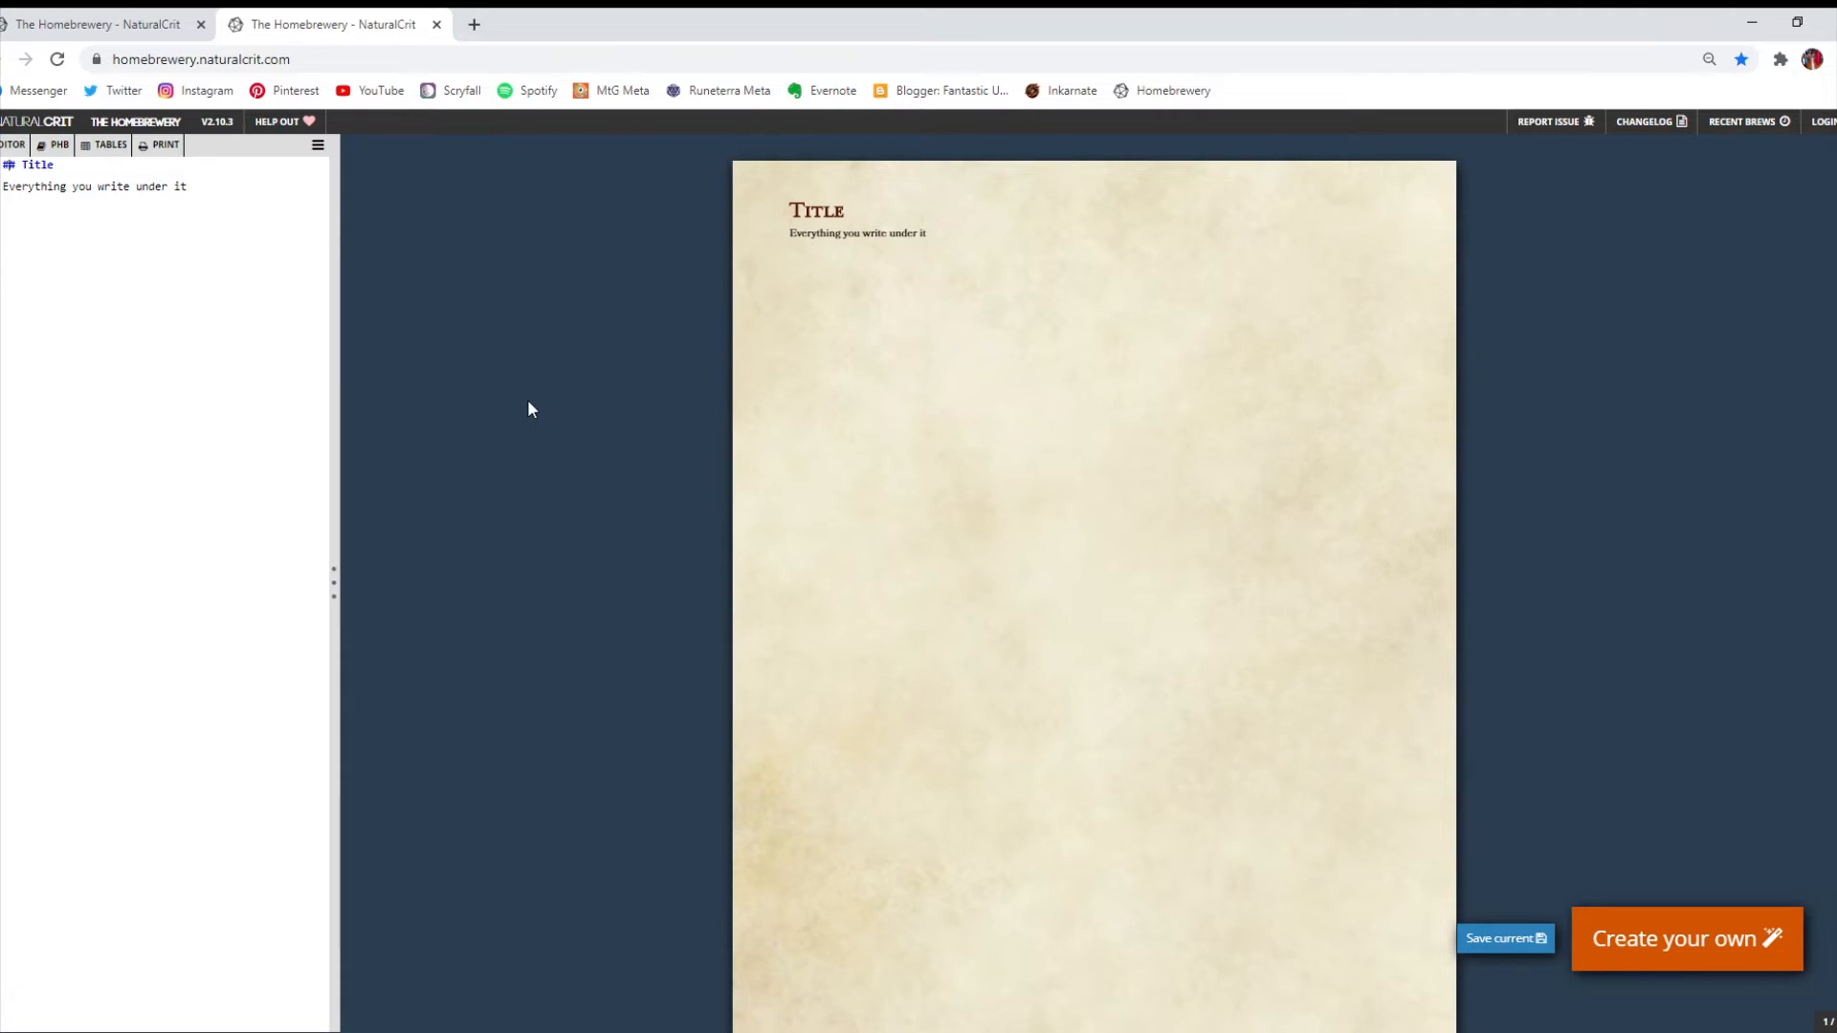
pyautogui.write('#')
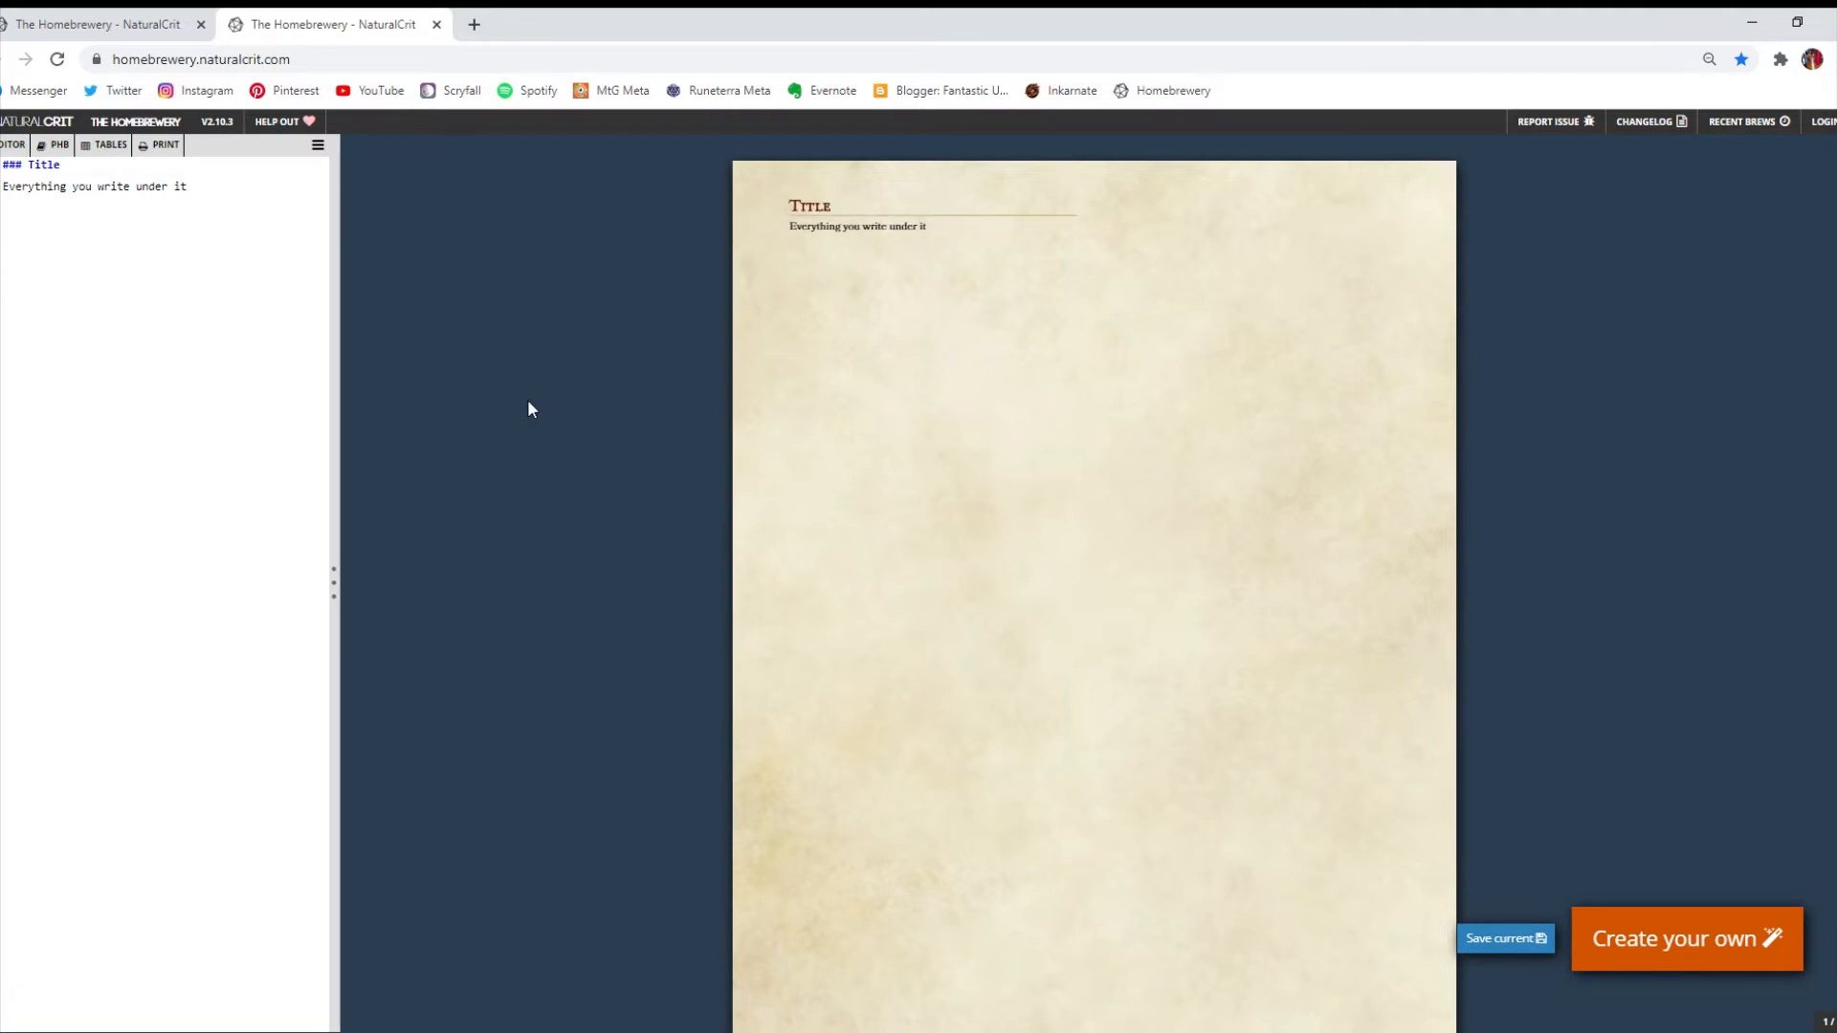
pyautogui.write('#')
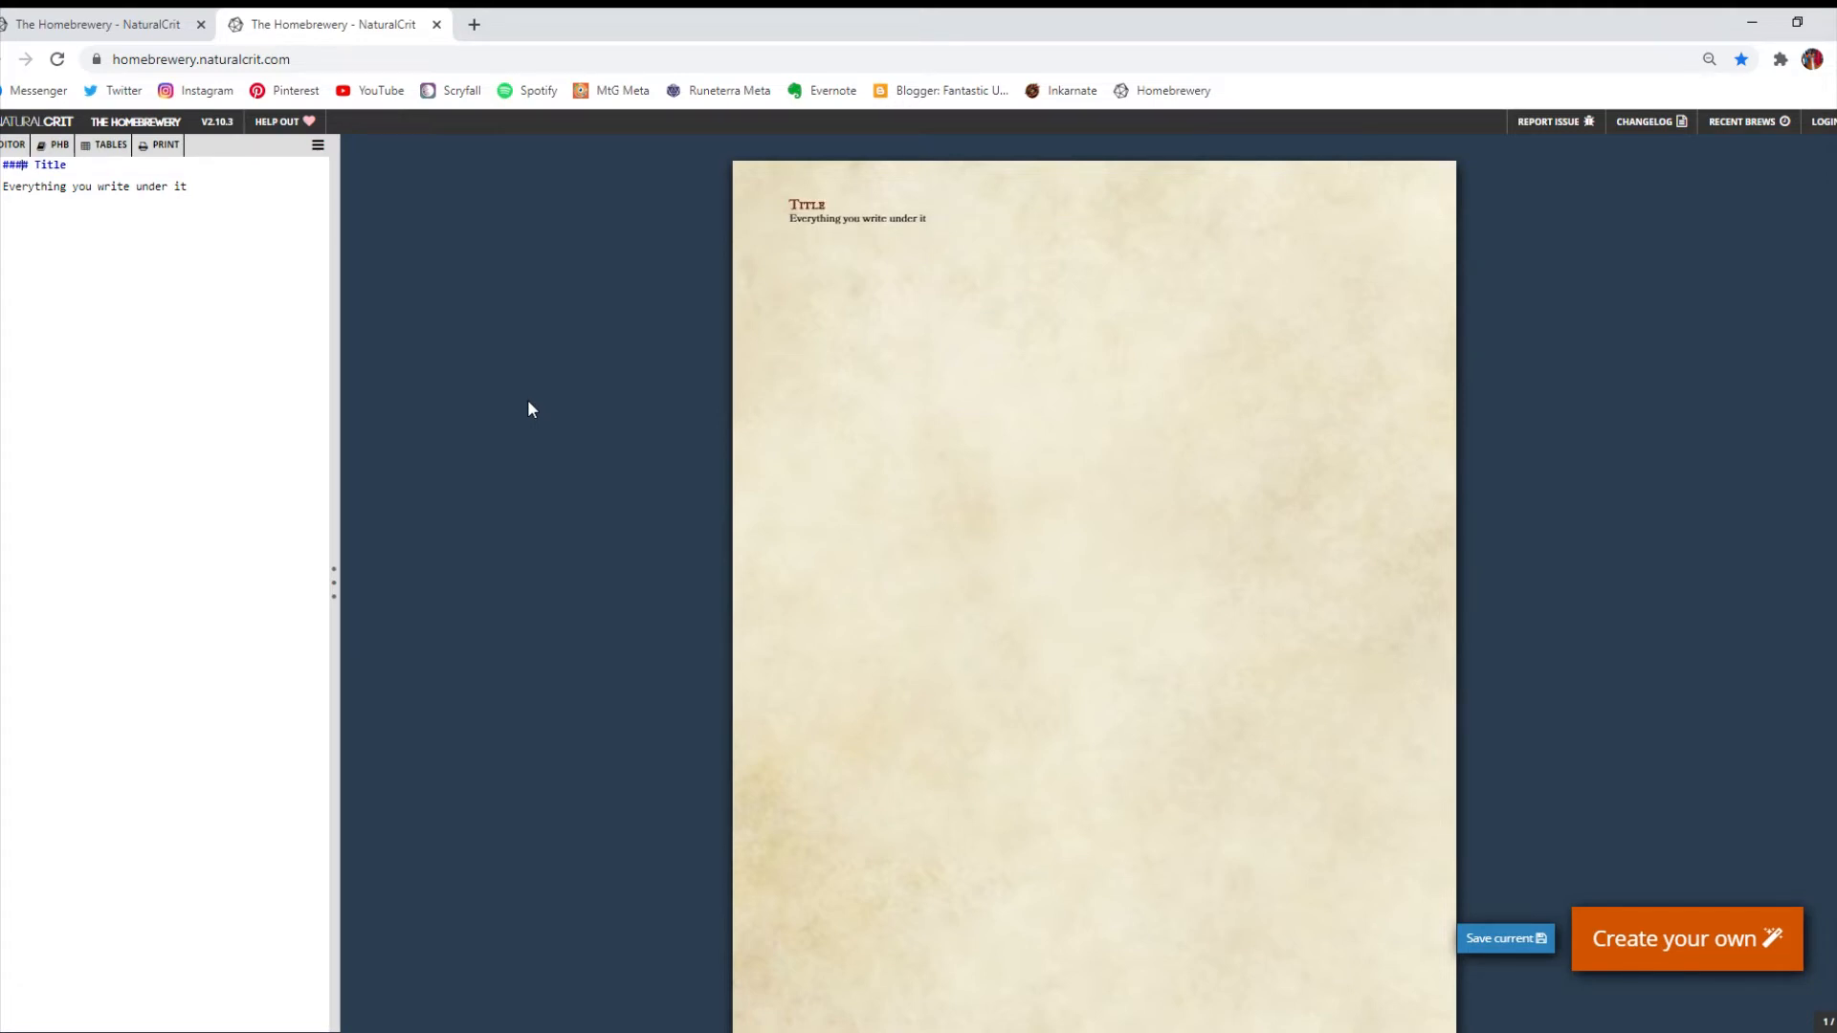
pyautogui.write('#########')
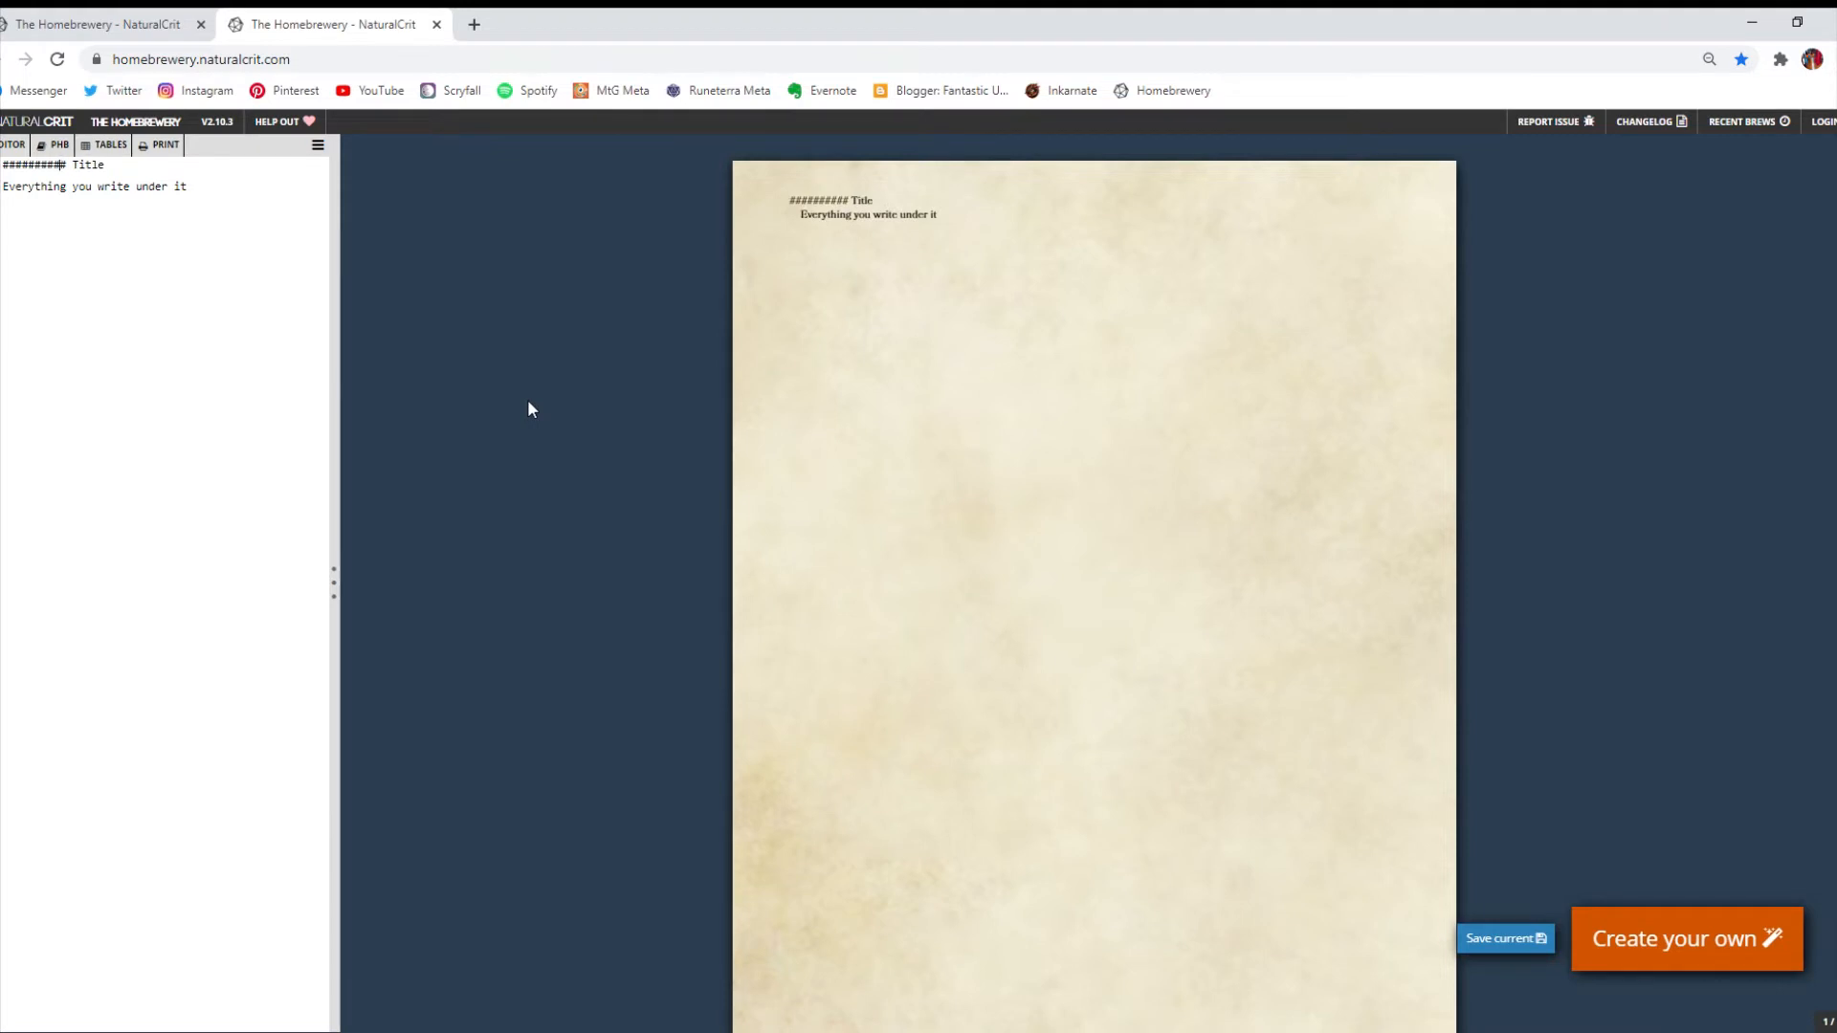
pyautogui.write('###')
pyautogui.press('BackSpace')
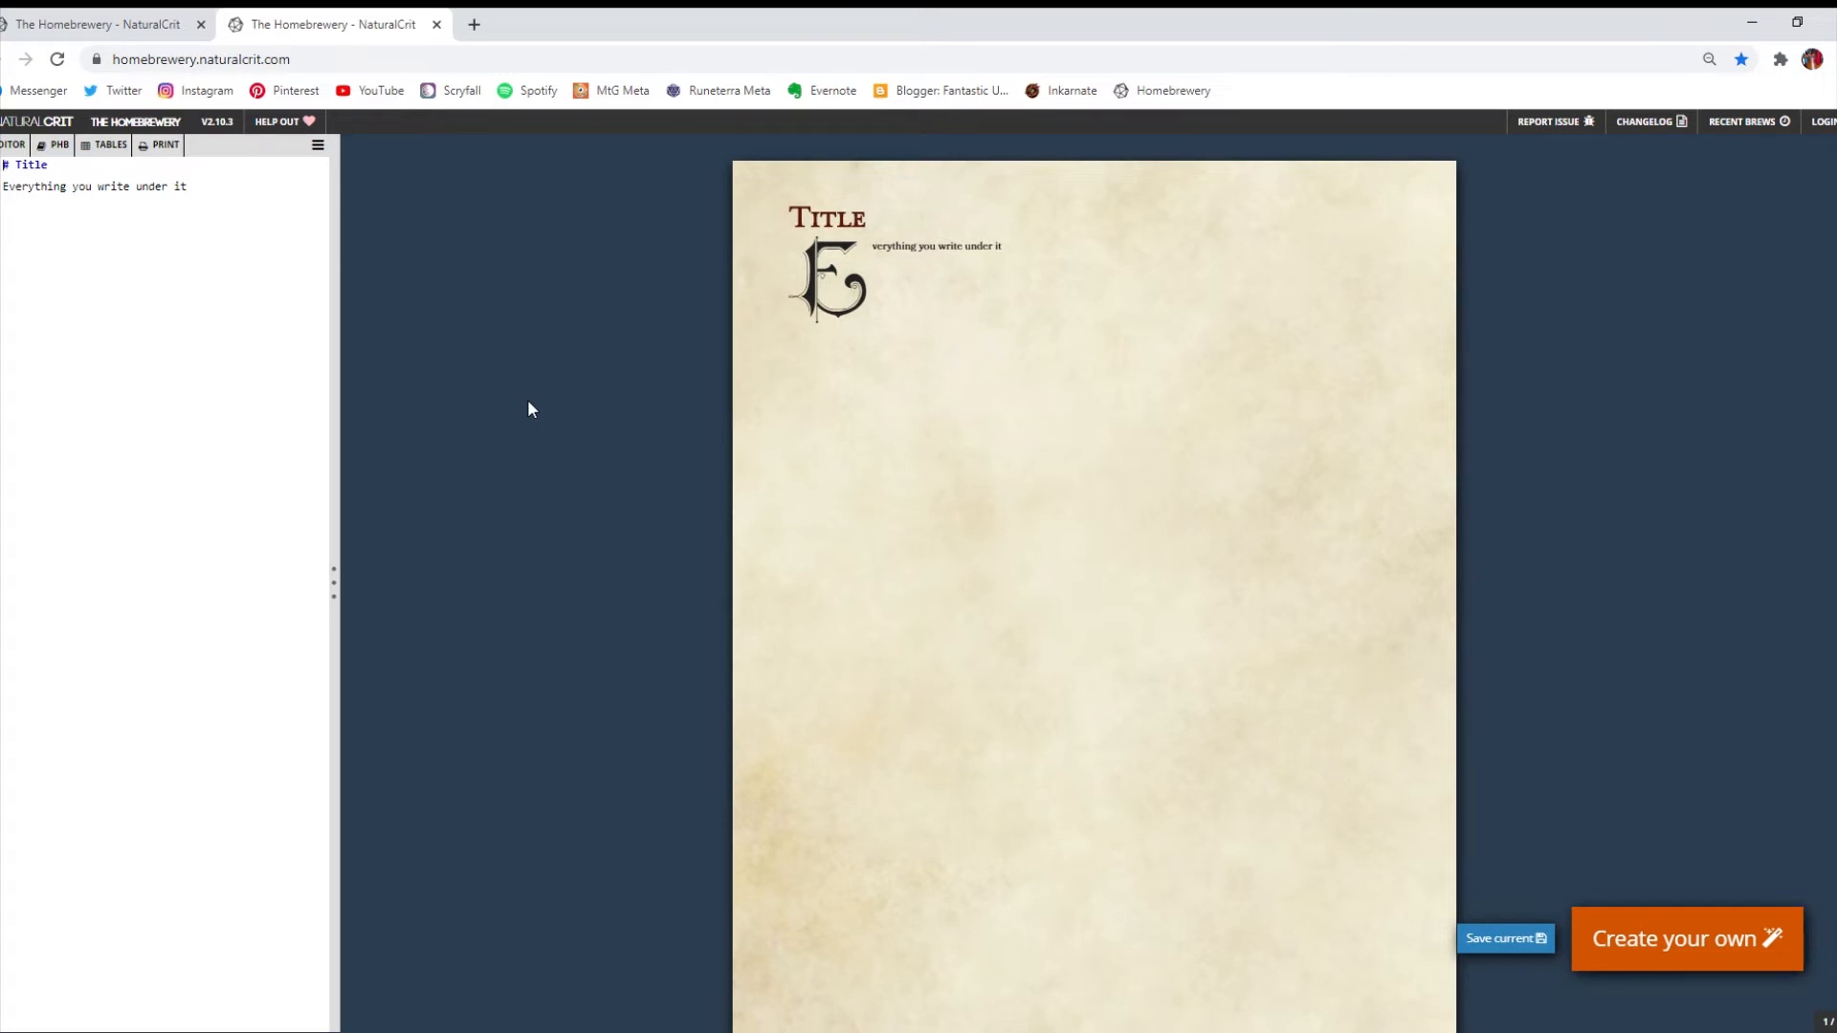
# Clear the Title heading and its paragraph from the brew and insert the sample spell list snippet.
pyautogui.hotkey('ctrl', 'a')
pyautogui.press('BackSpace')
pyautogui.moveTo(52, 145)
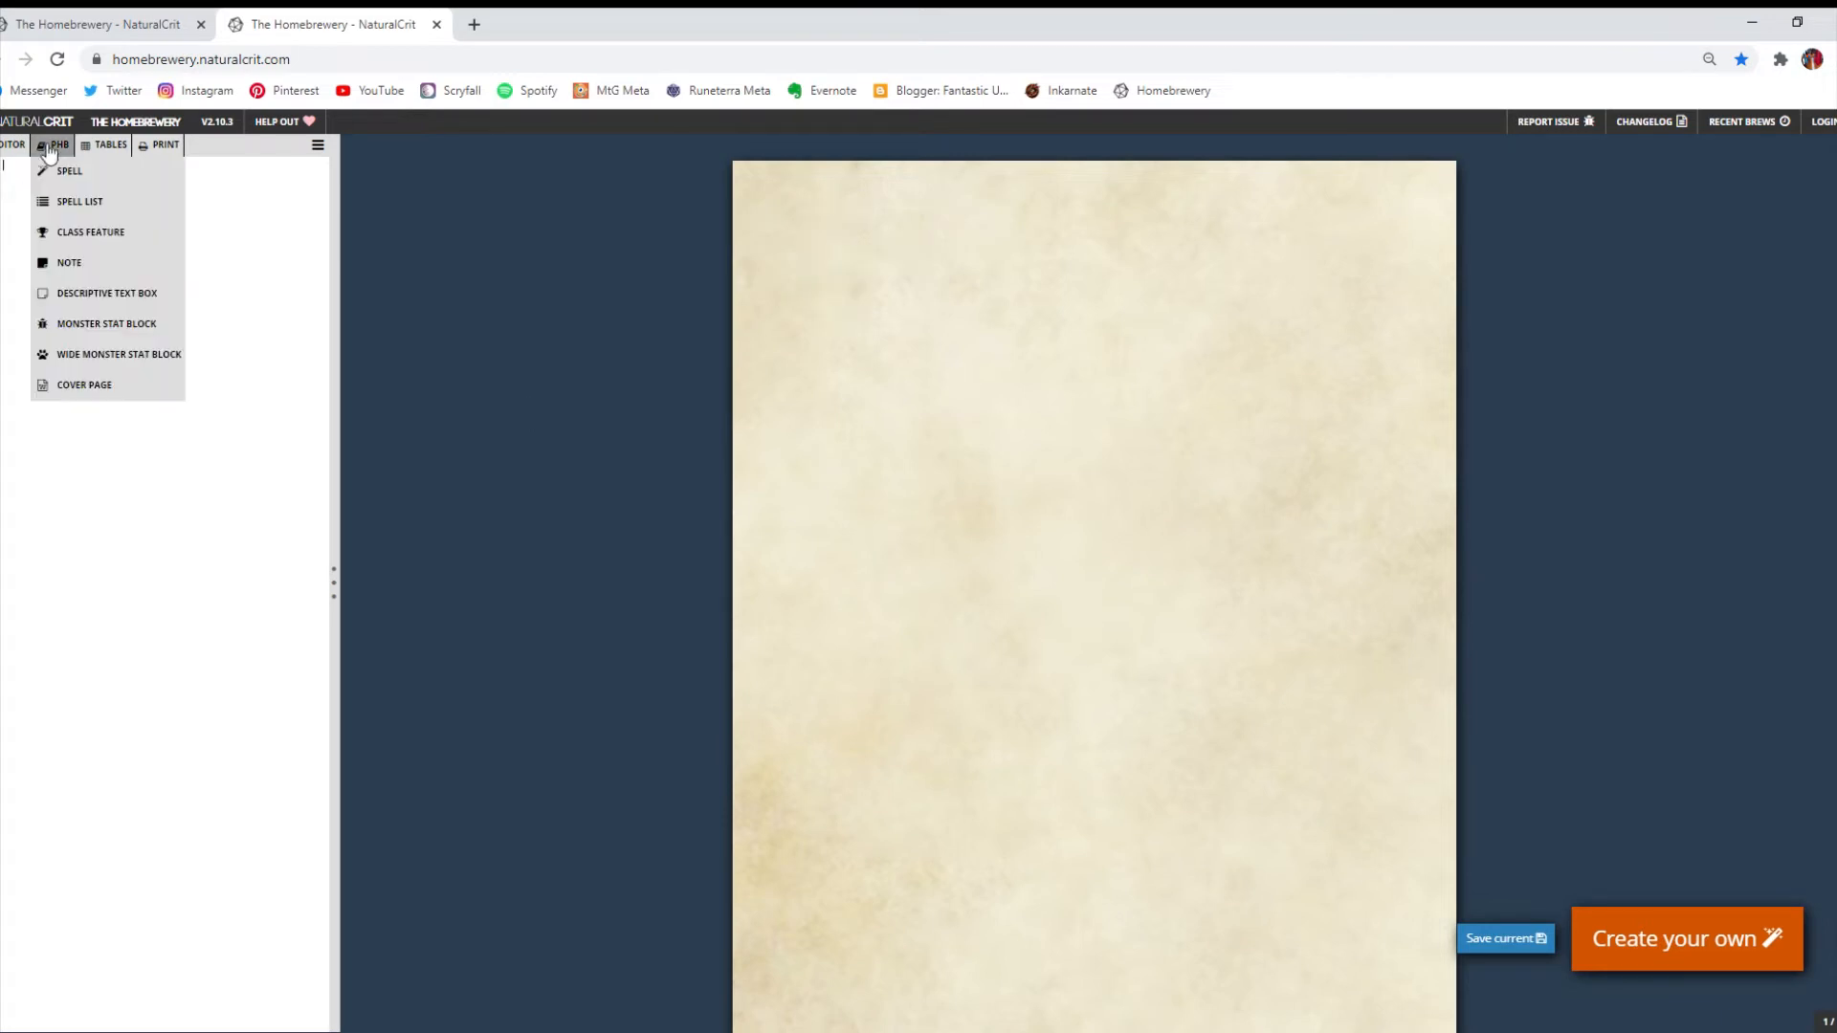
pyautogui.click(69, 202)
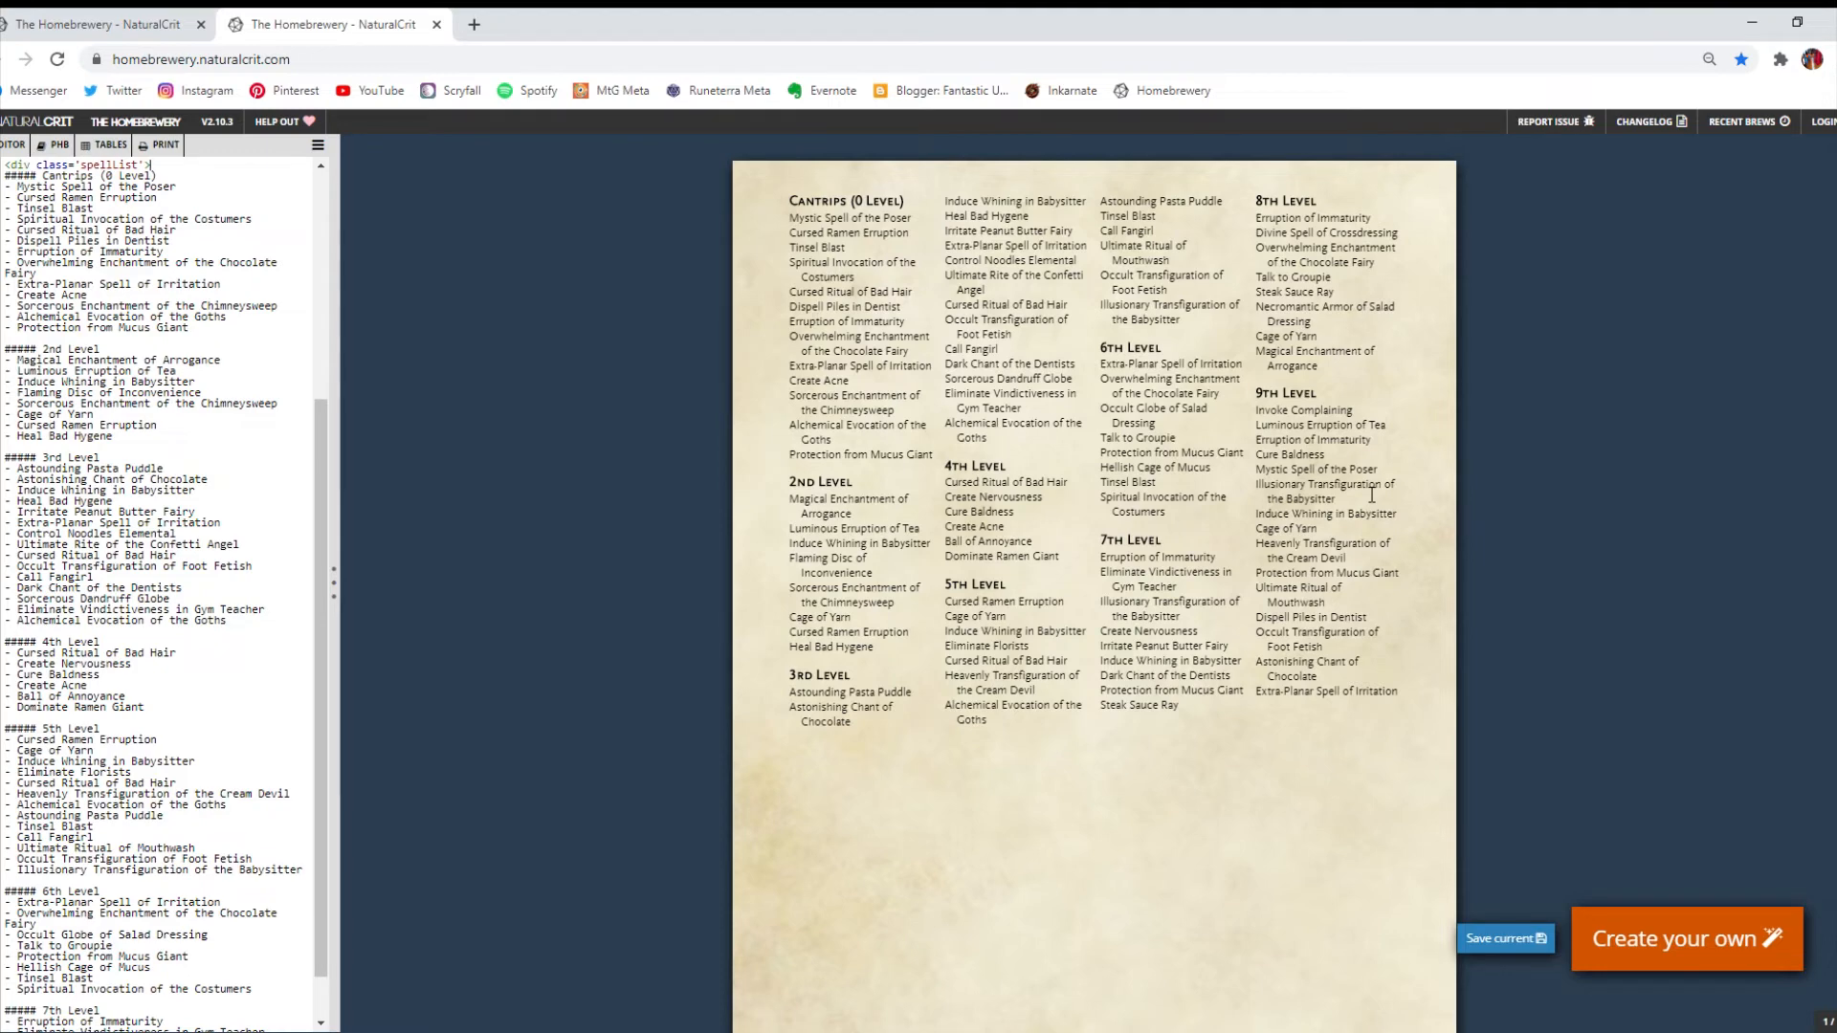
# Examine how the spell list is laid out in columns on the preview page.
pyautogui.scroll(-1, 1114, 323)
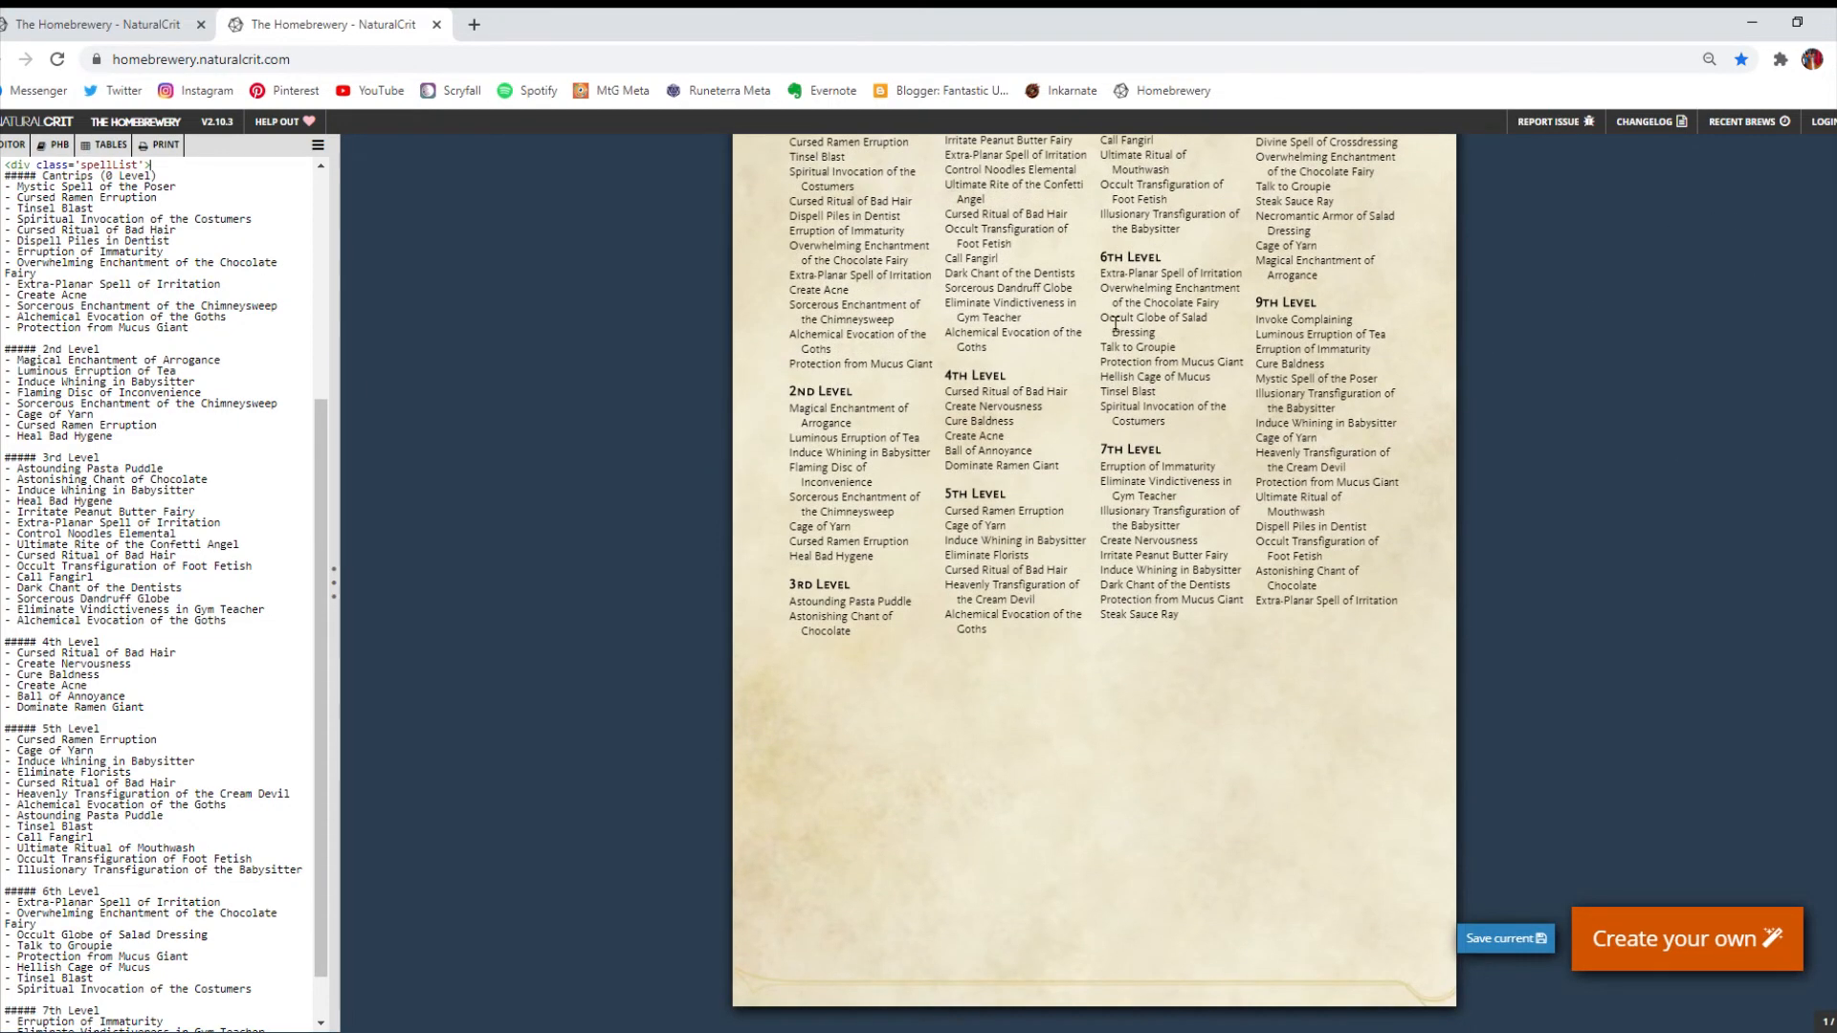
pyautogui.scroll(1, 1114, 323)
pyautogui.scroll(-1, 790, 900)
pyautogui.scroll(1, 986, 211)
pyautogui.scroll(-1, 1132, 624)
pyautogui.scroll(1, 1143, 546)
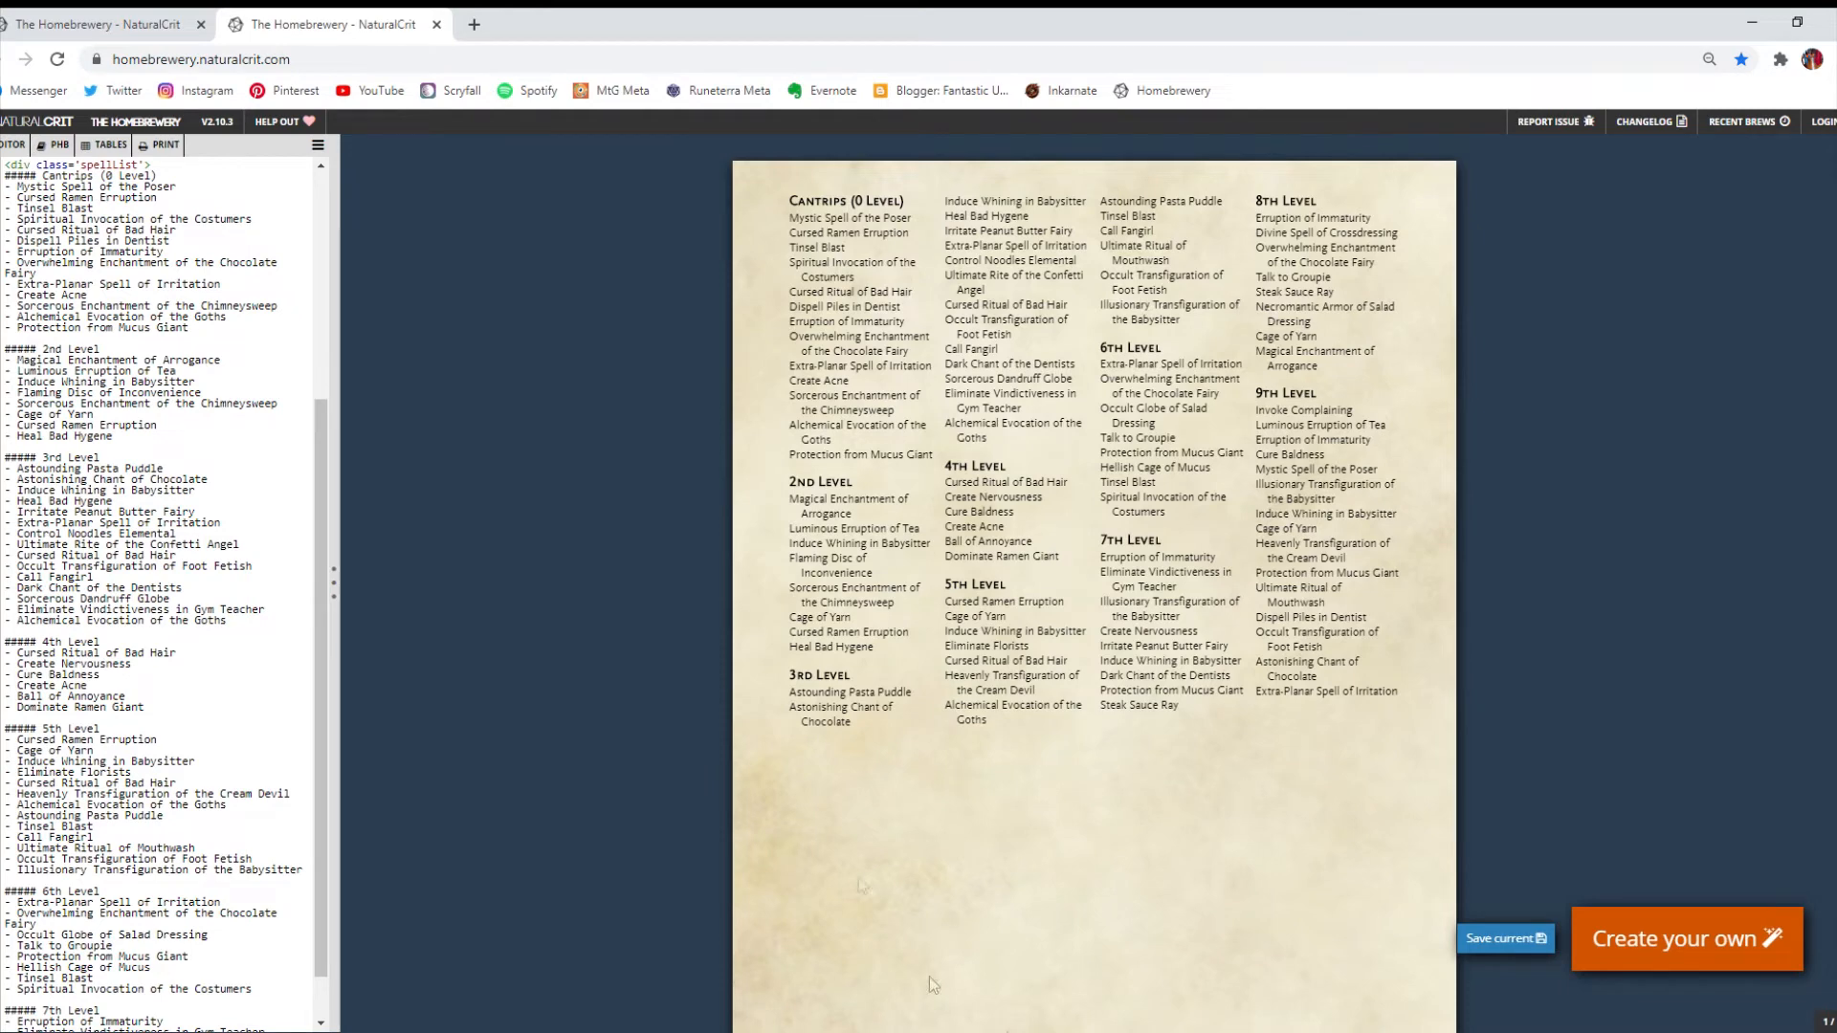
pyautogui.scroll(-1, 961, 803)
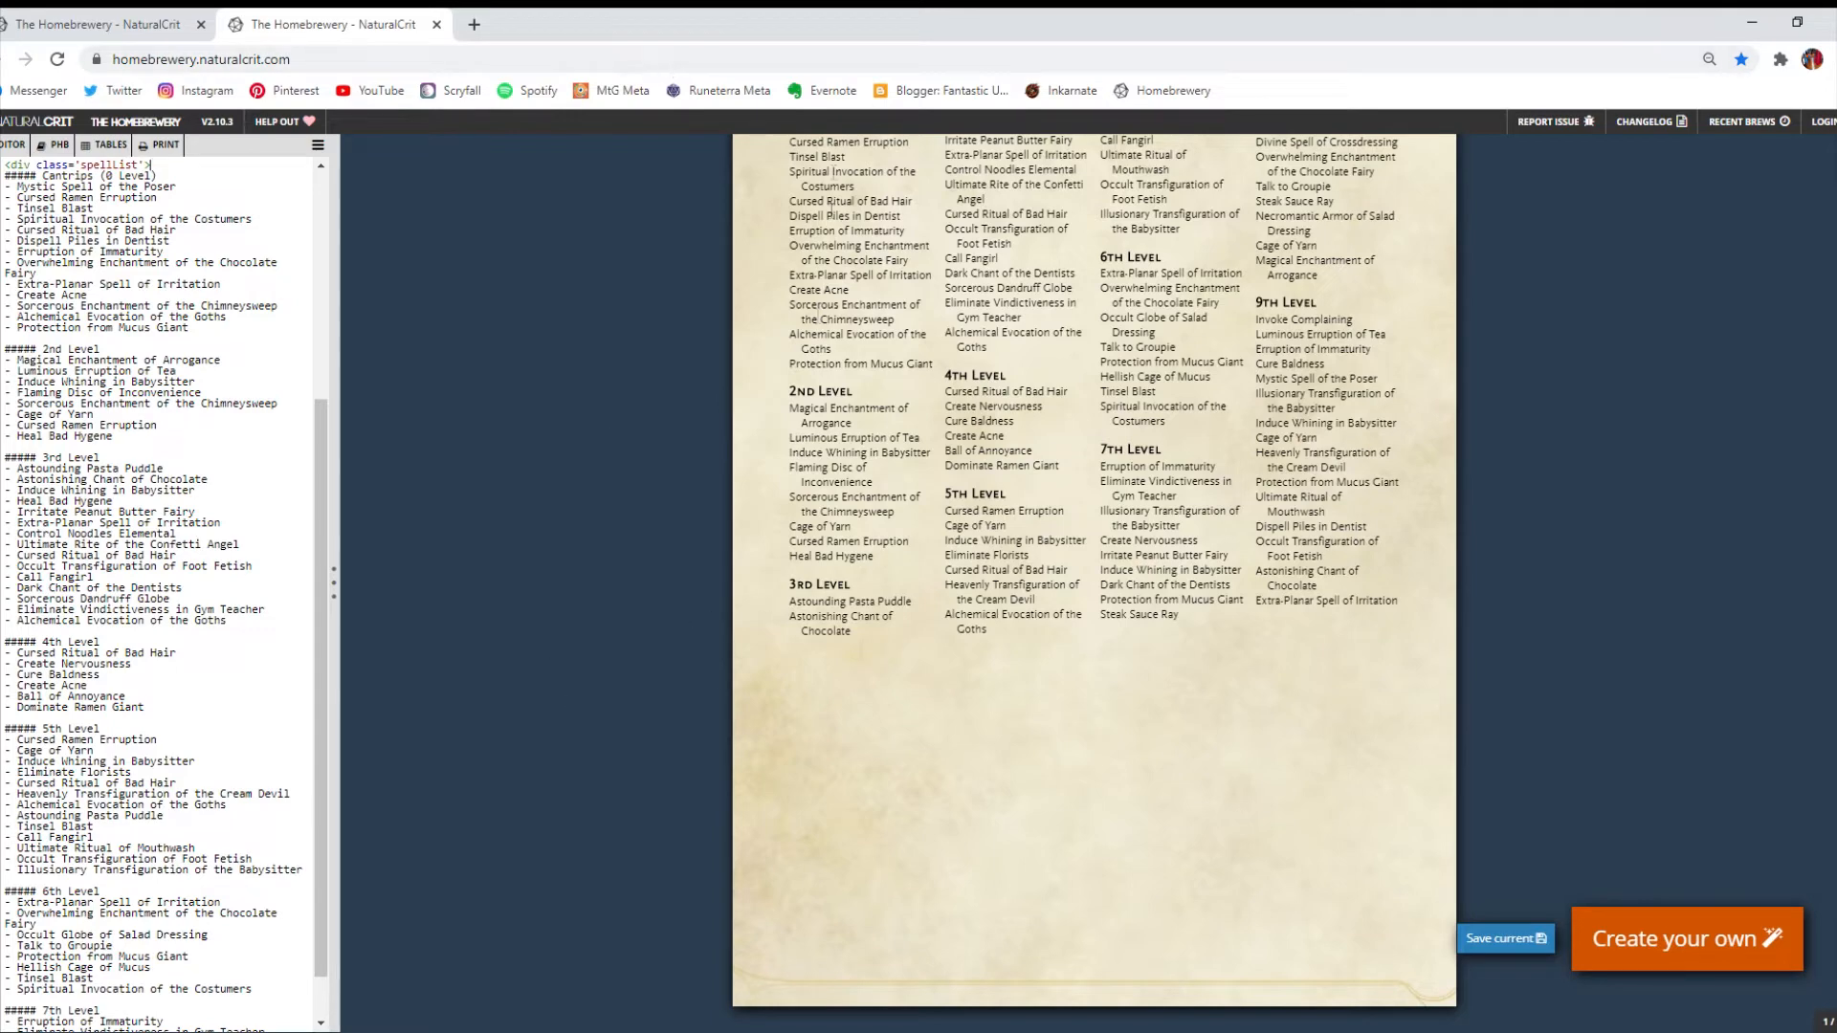
pyautogui.scroll(1, 681, 327)
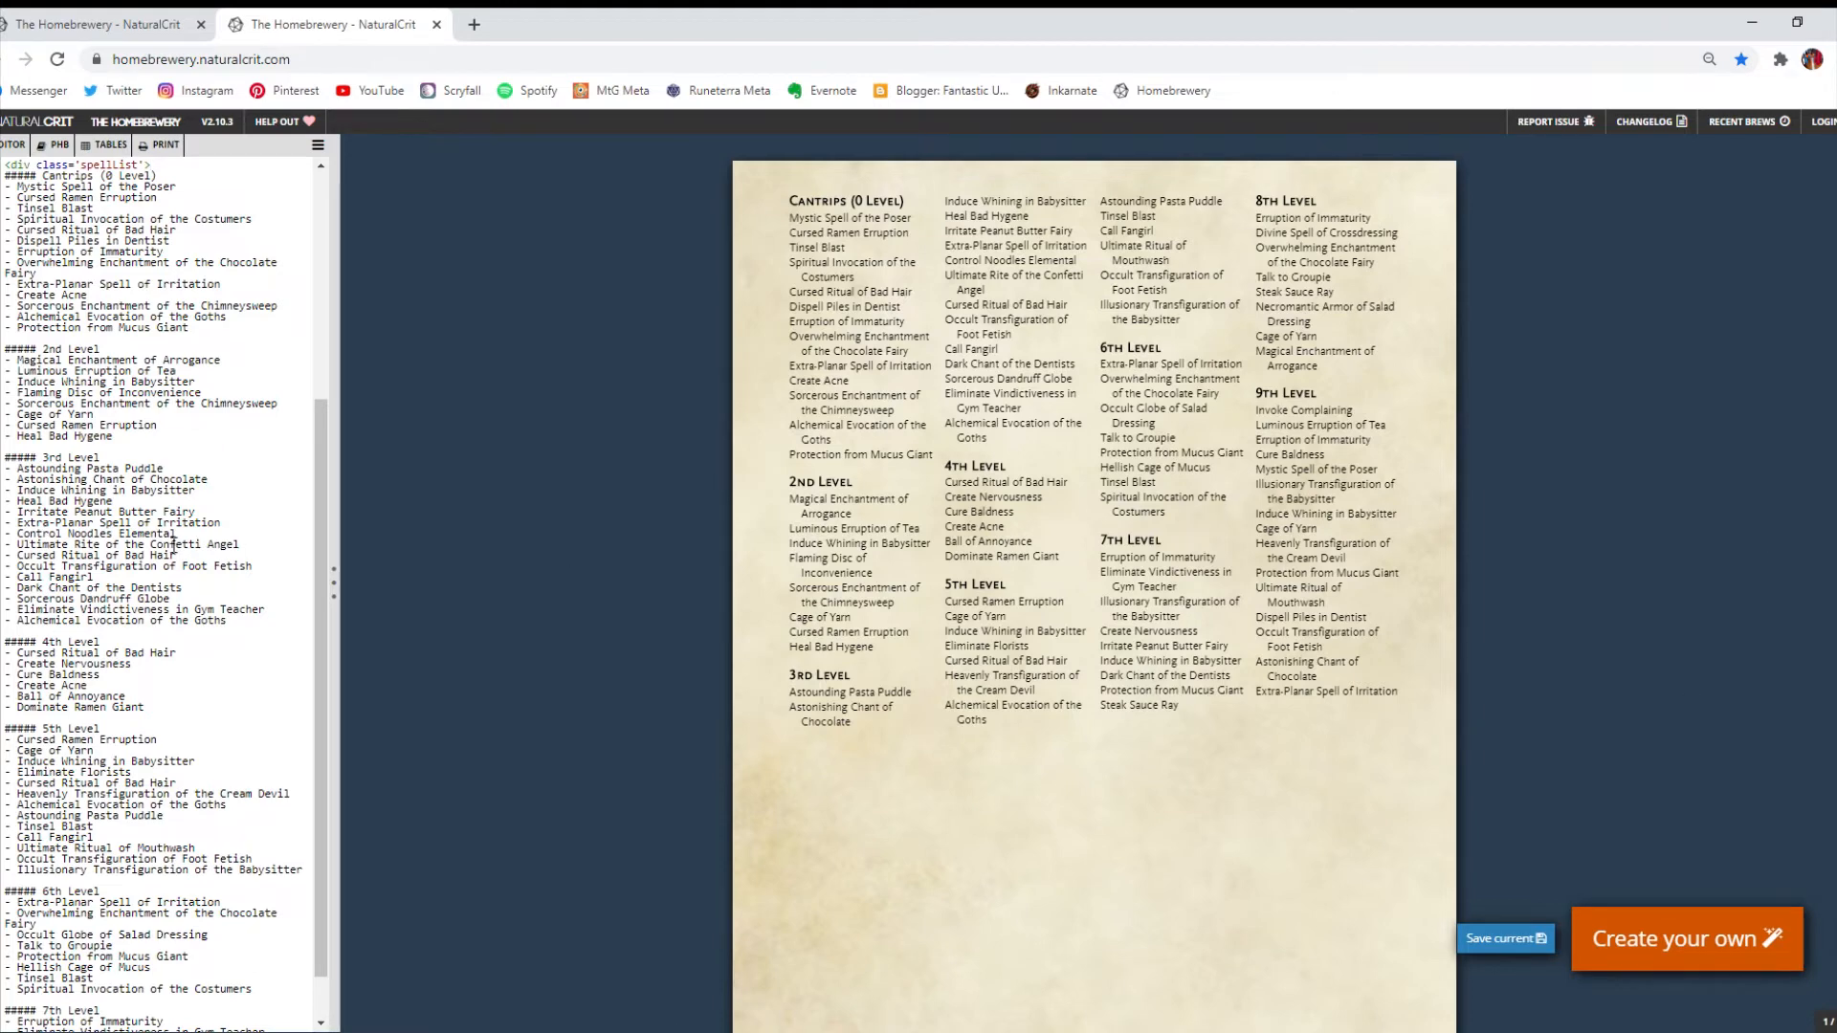
# Delete the whole spell list and insert the sample class feature snippet in its place.
pyautogui.click(234, 351)
pyautogui.hotkey('ctrl', 'a')
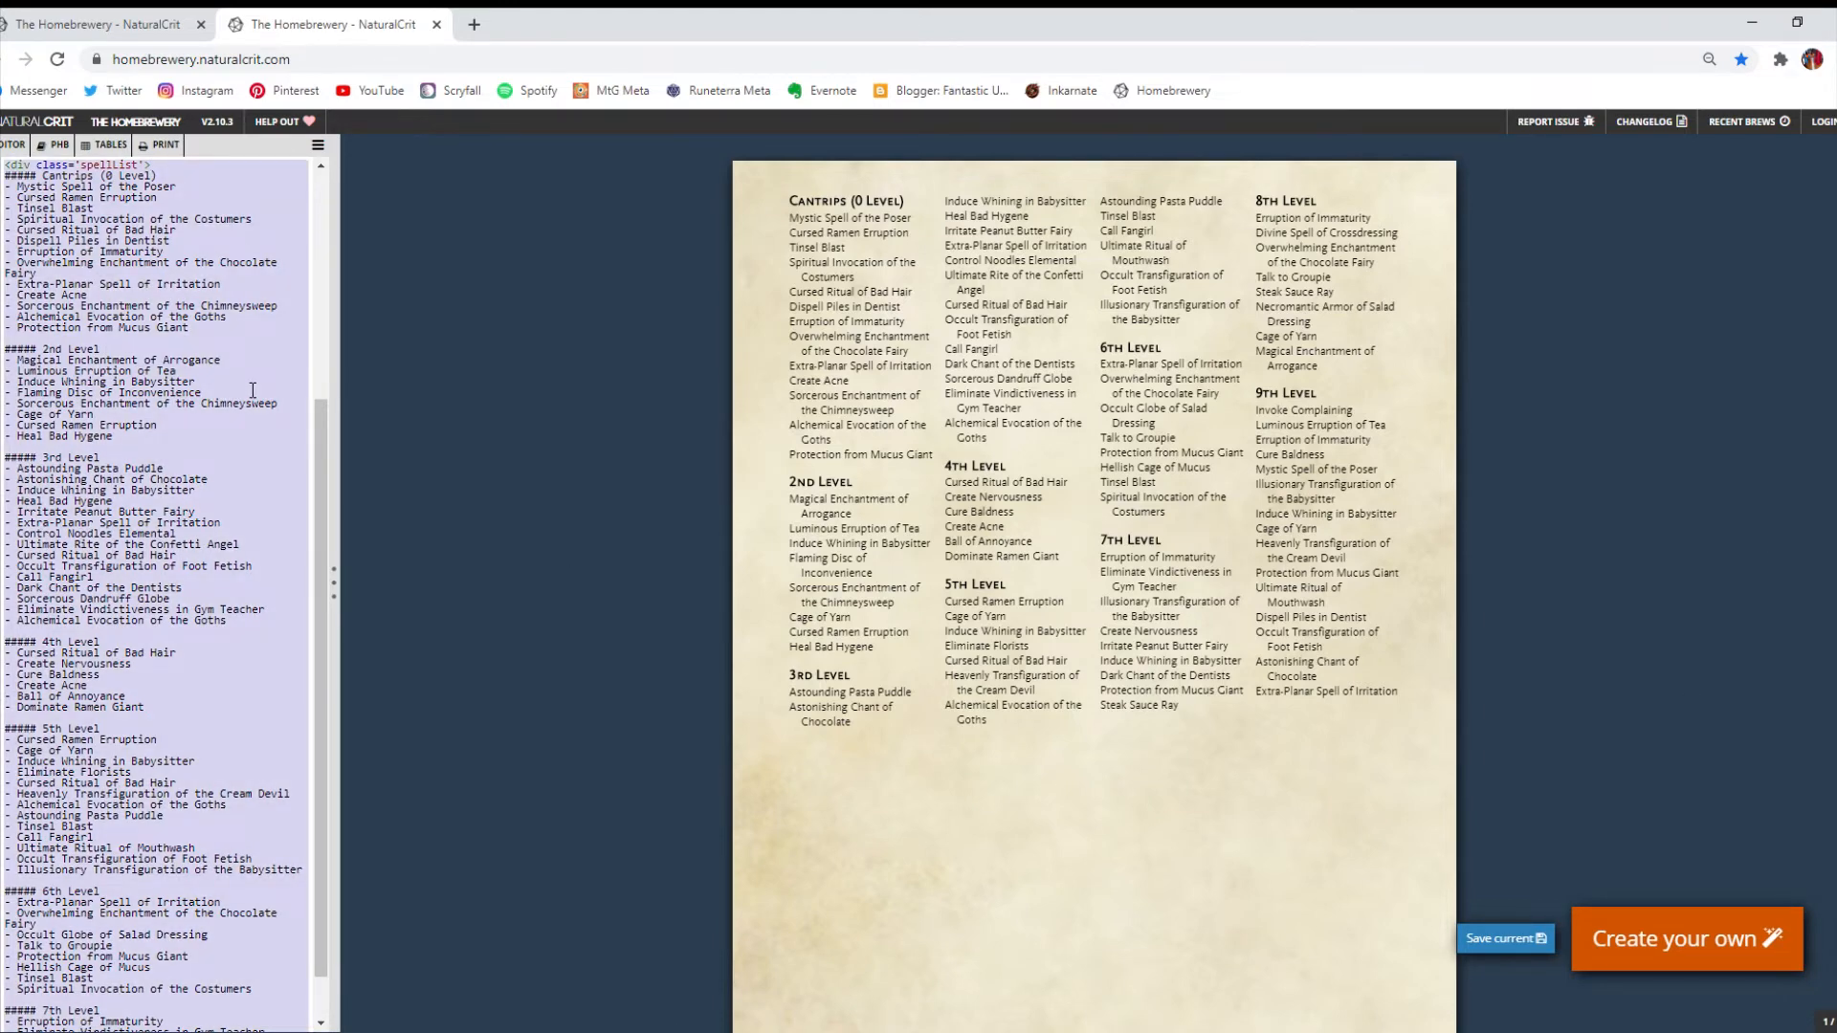
pyautogui.press('Delete')
pyautogui.moveTo(55, 144)
pyautogui.click(87, 231)
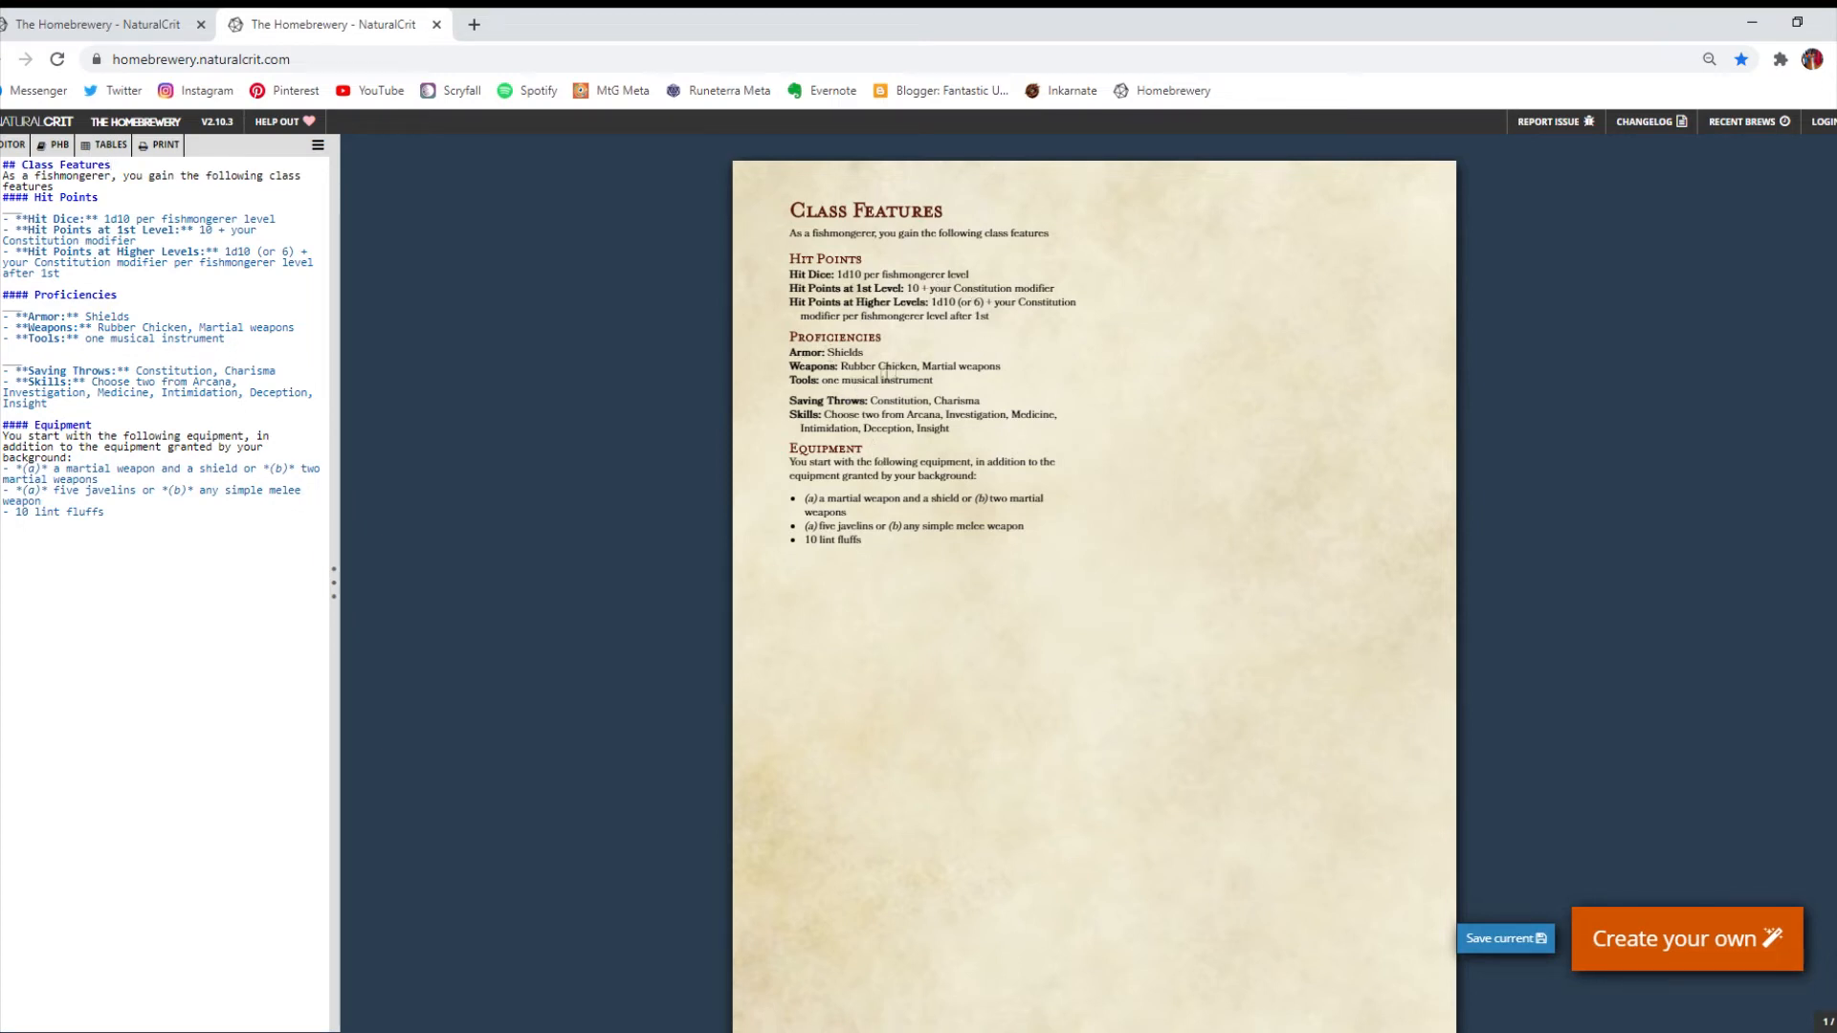
# Replace the class features with the sample note, and swap the note for a monster stat block.
pyautogui.moveTo(107, 146)
pyautogui.moveTo(155, 524); pyautogui.dragTo(5, 197)
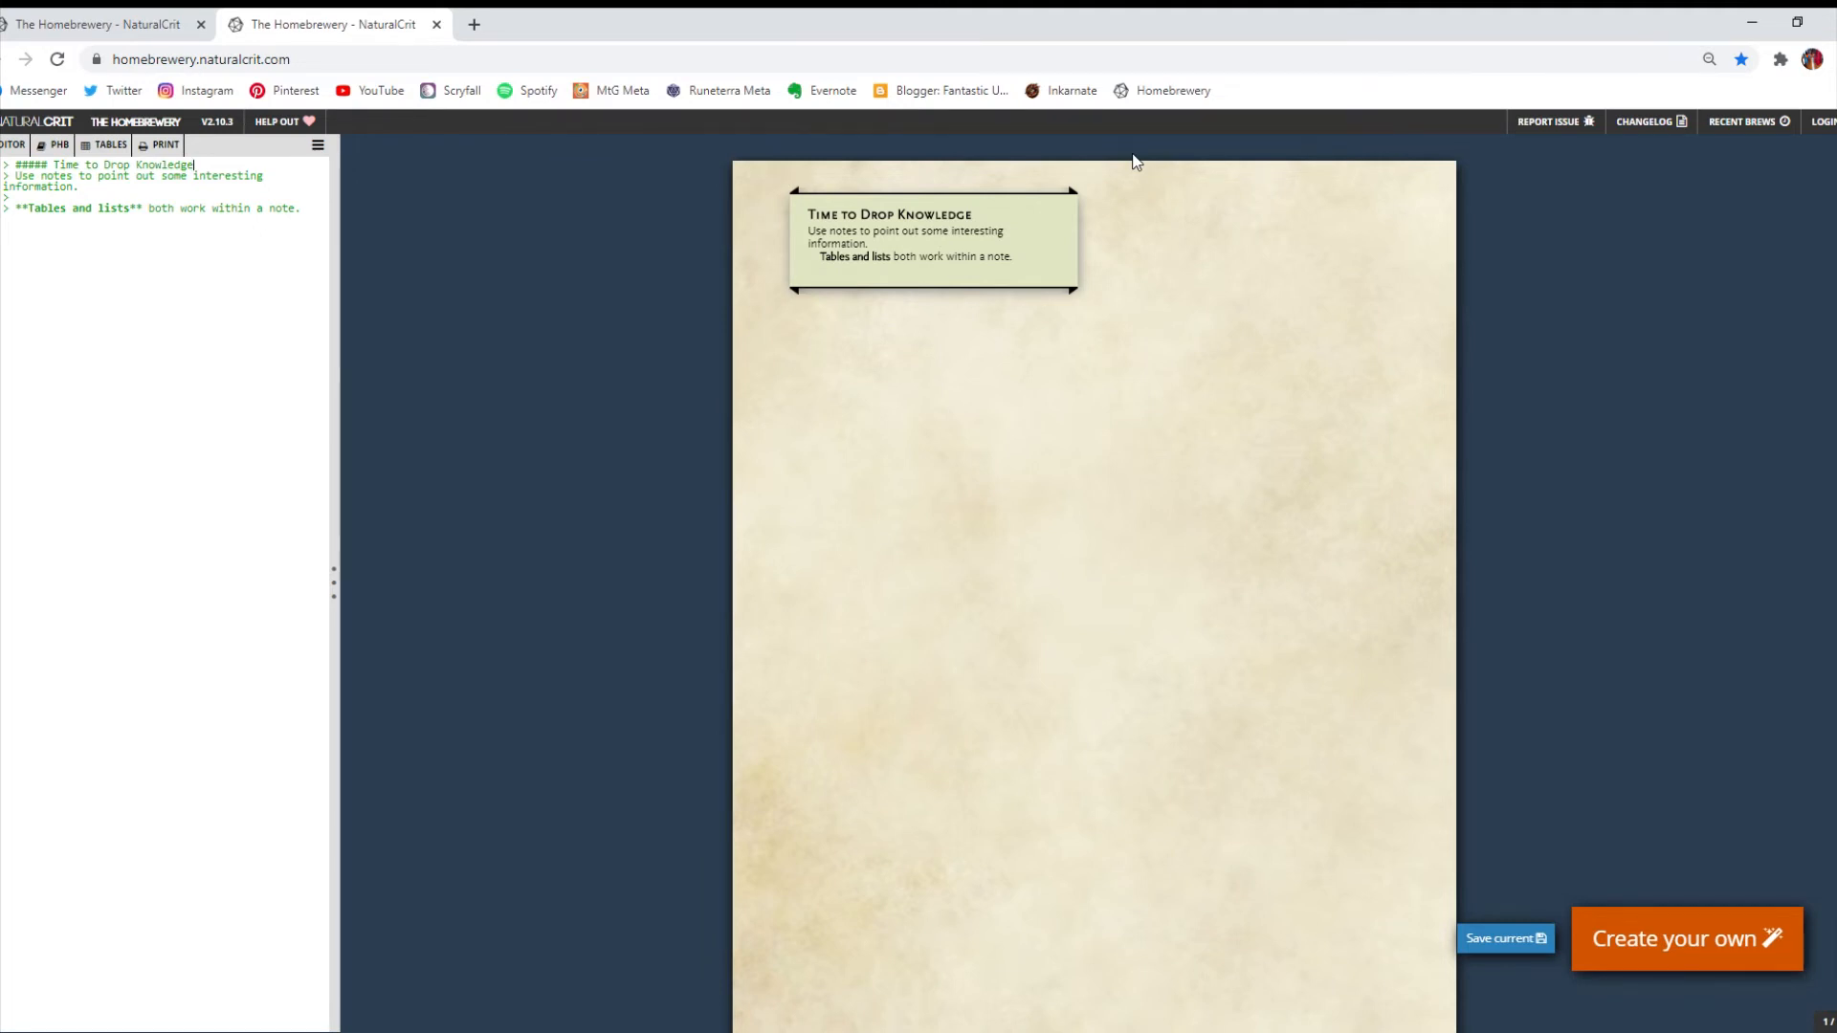
pyautogui.moveTo(64, 145)
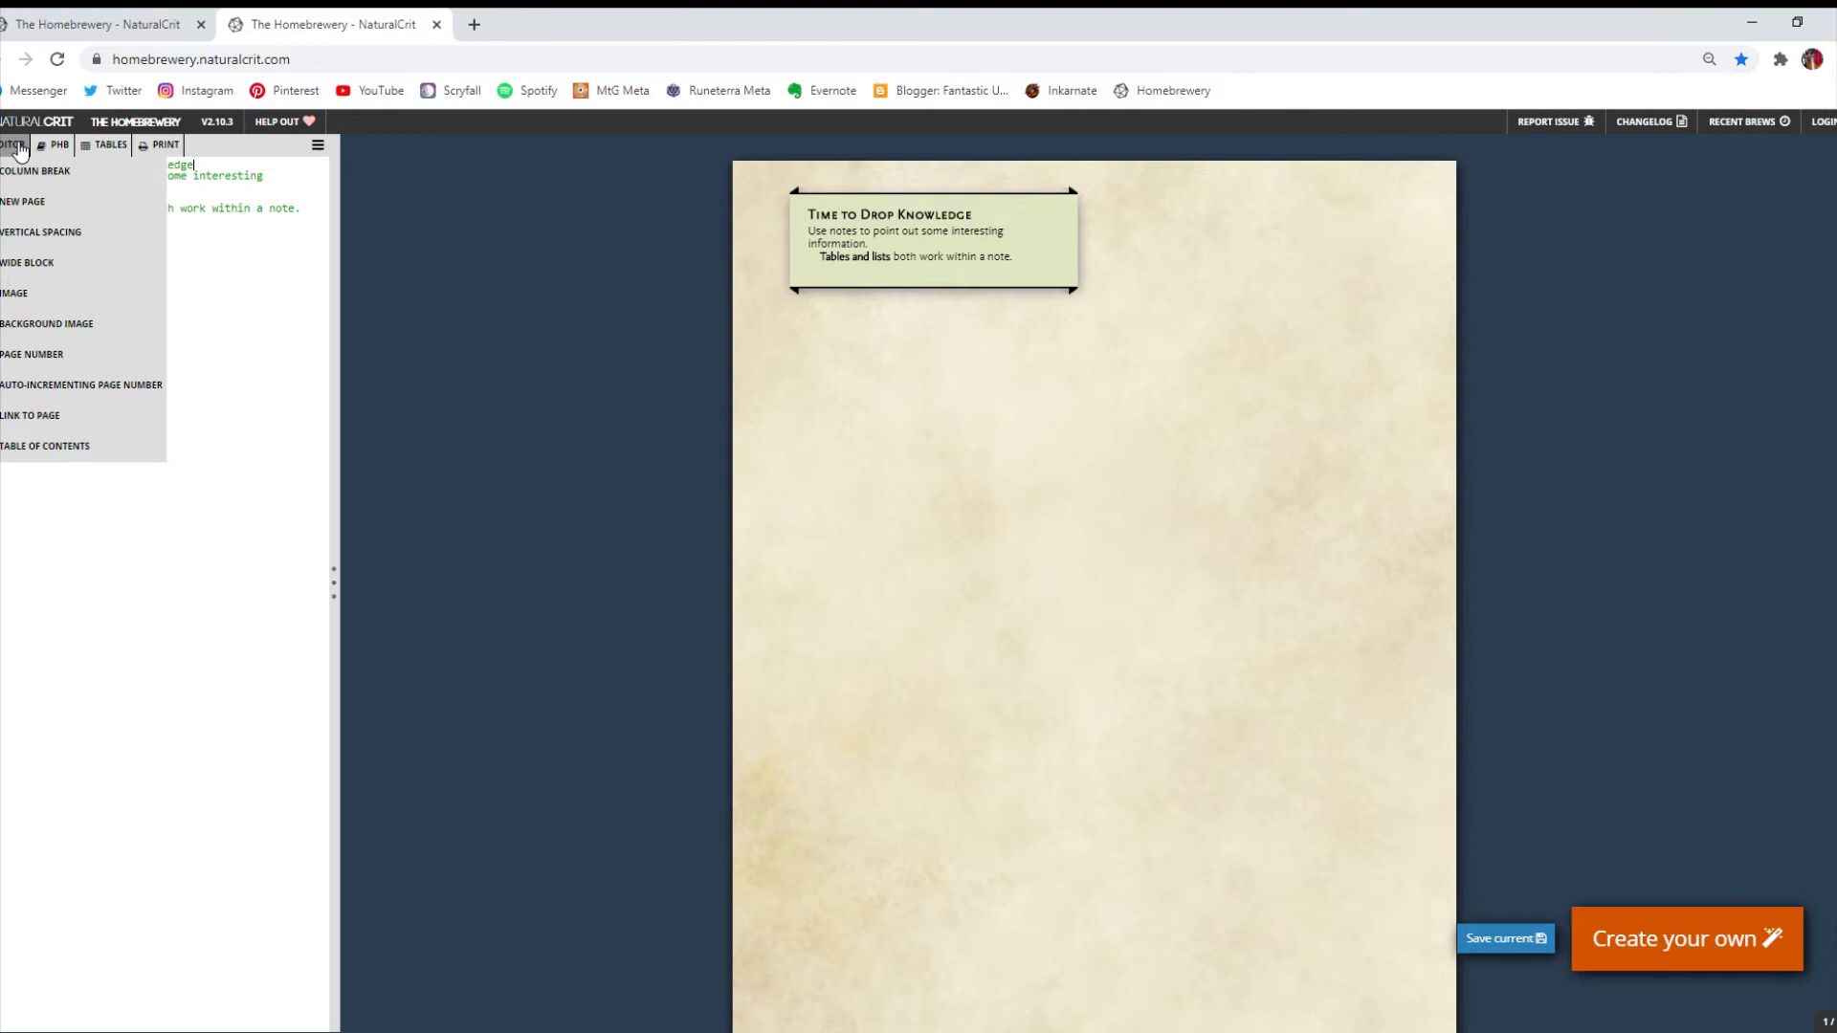
pyautogui.click(125, 325)
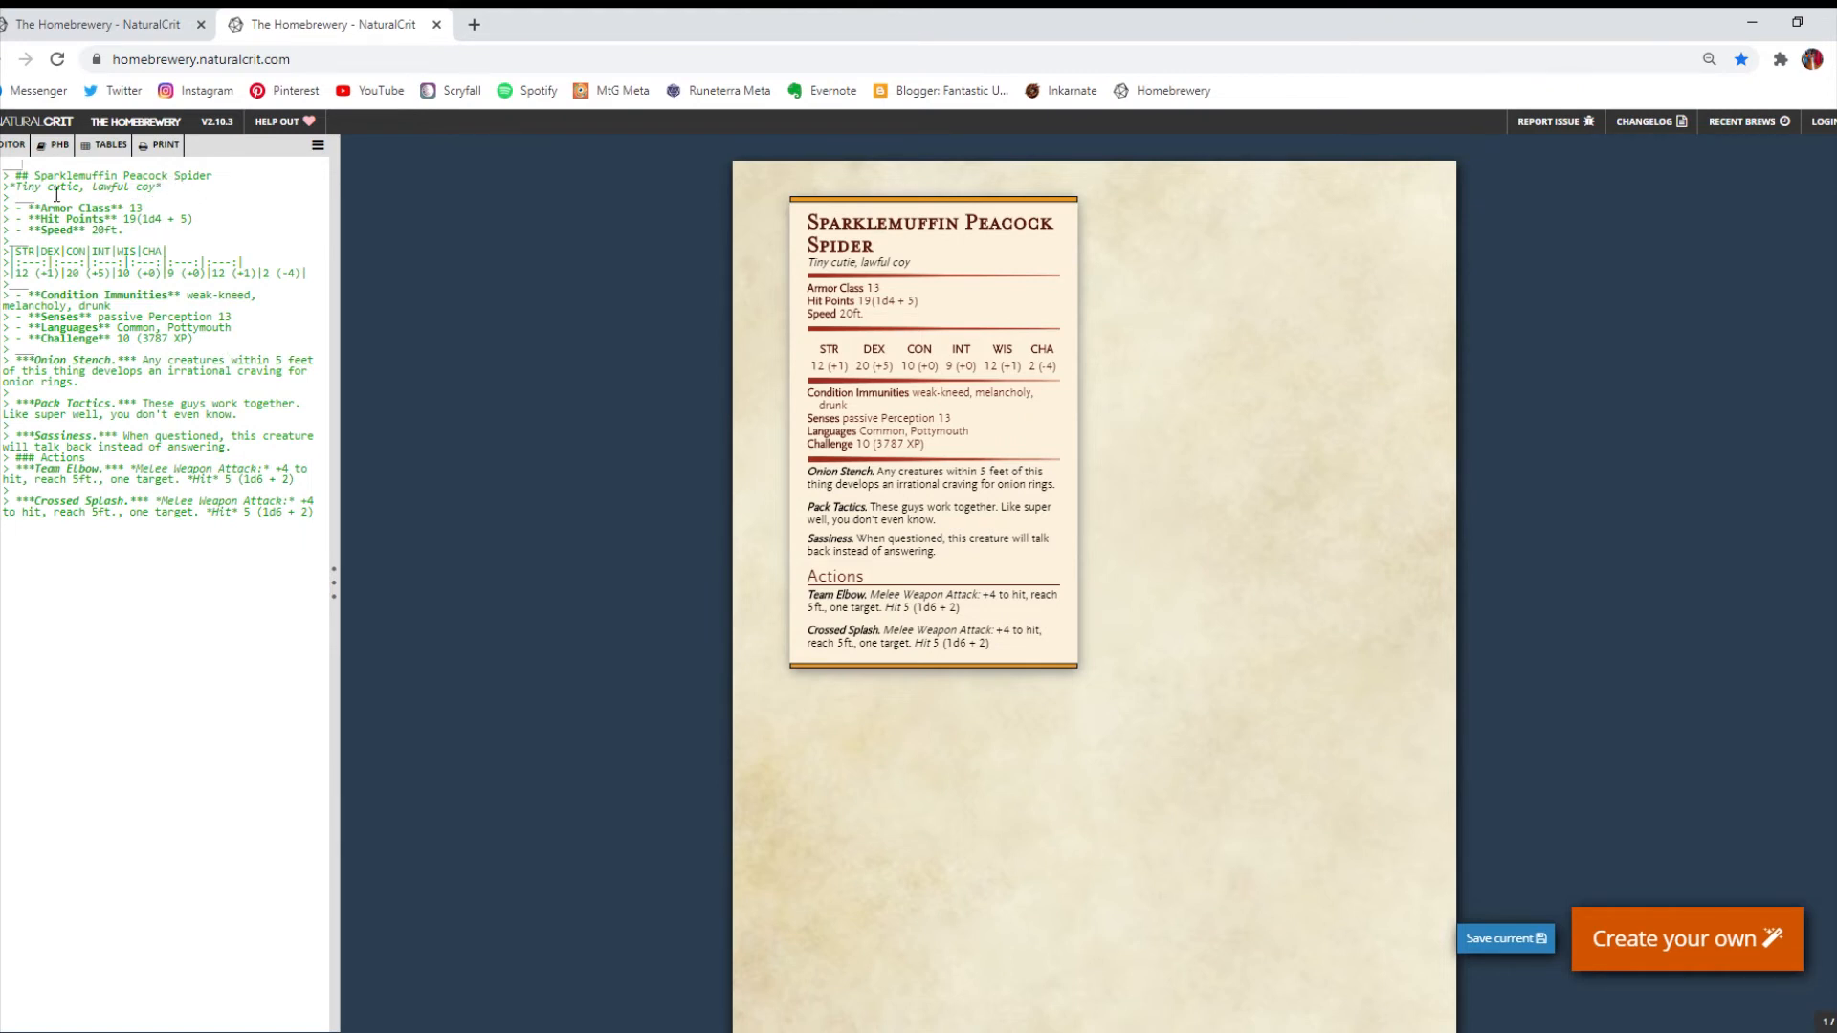
# Clear the brew and insert a freshly generated monster stat block.
pyautogui.click(125, 543)
pyautogui.hotkey('ctrl', 'a')
pyautogui.press('BackSpace')
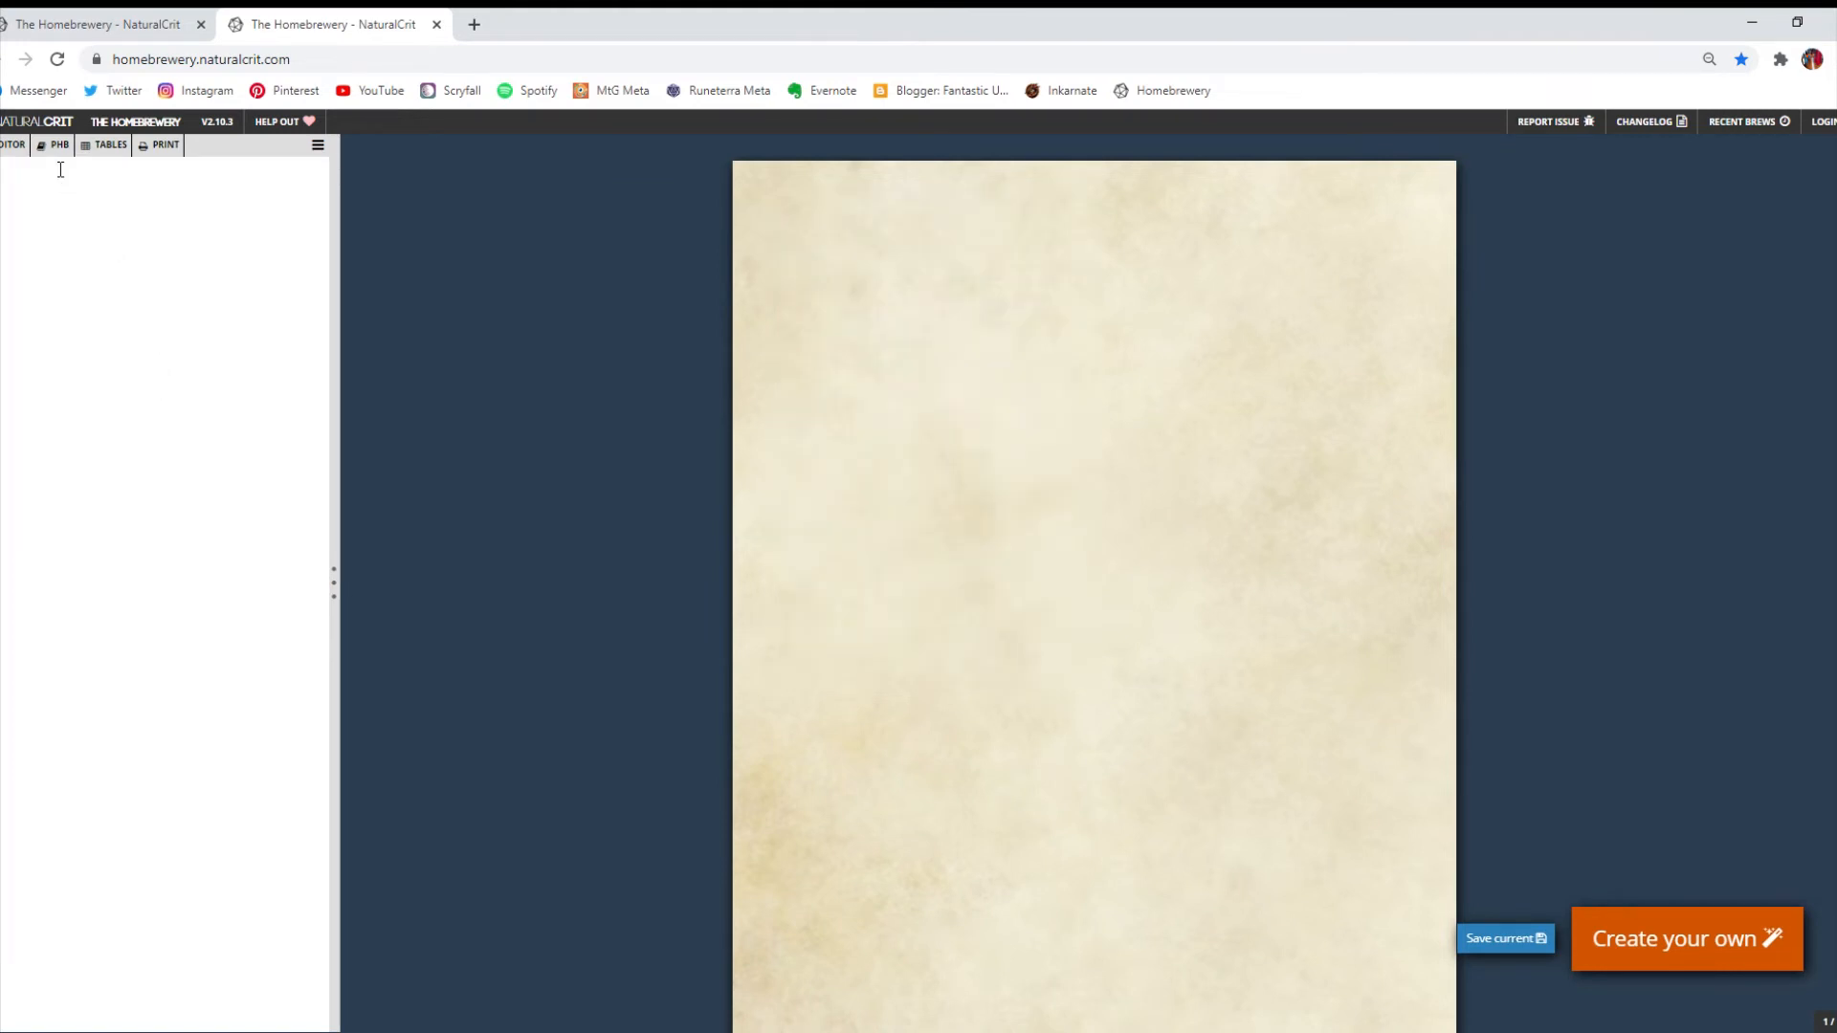
pyautogui.moveTo(61, 155)
pyautogui.click(106, 325)
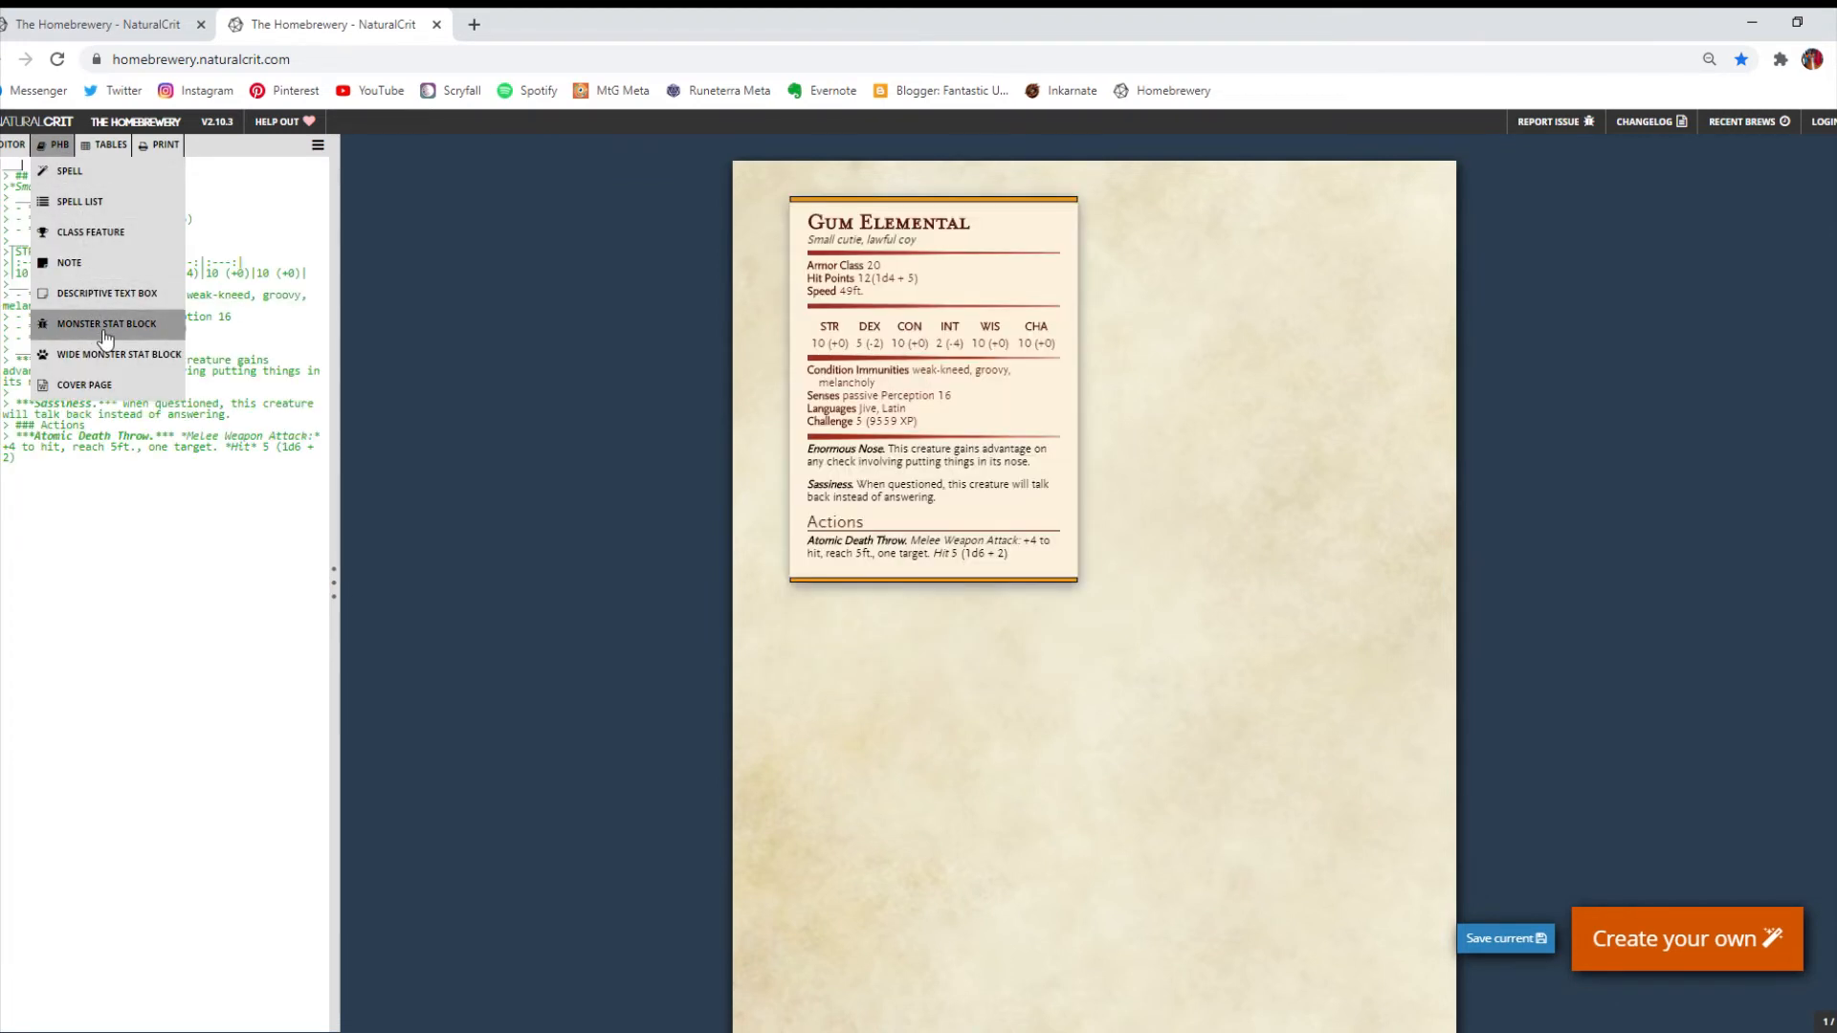
# Add a second monster stat block below the existing one.
pyautogui.click(68, 504)
pyautogui.moveTo(62, 153)
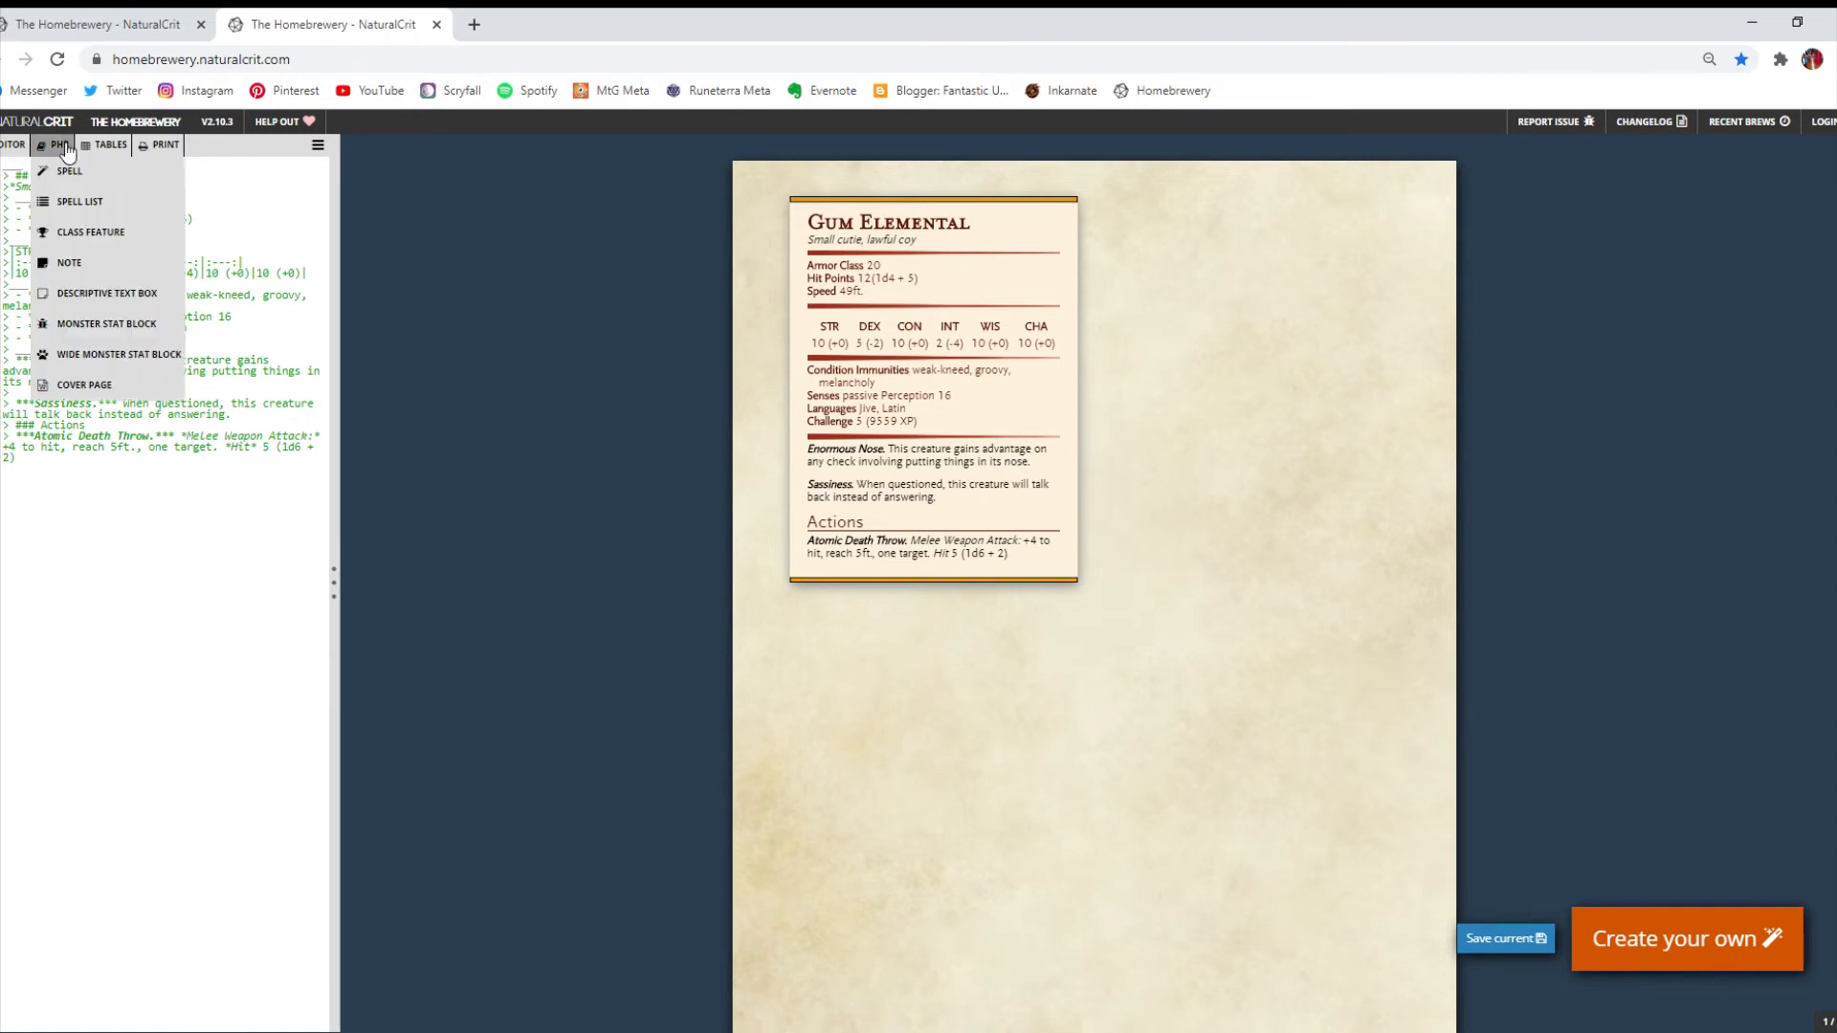
pyautogui.click(112, 325)
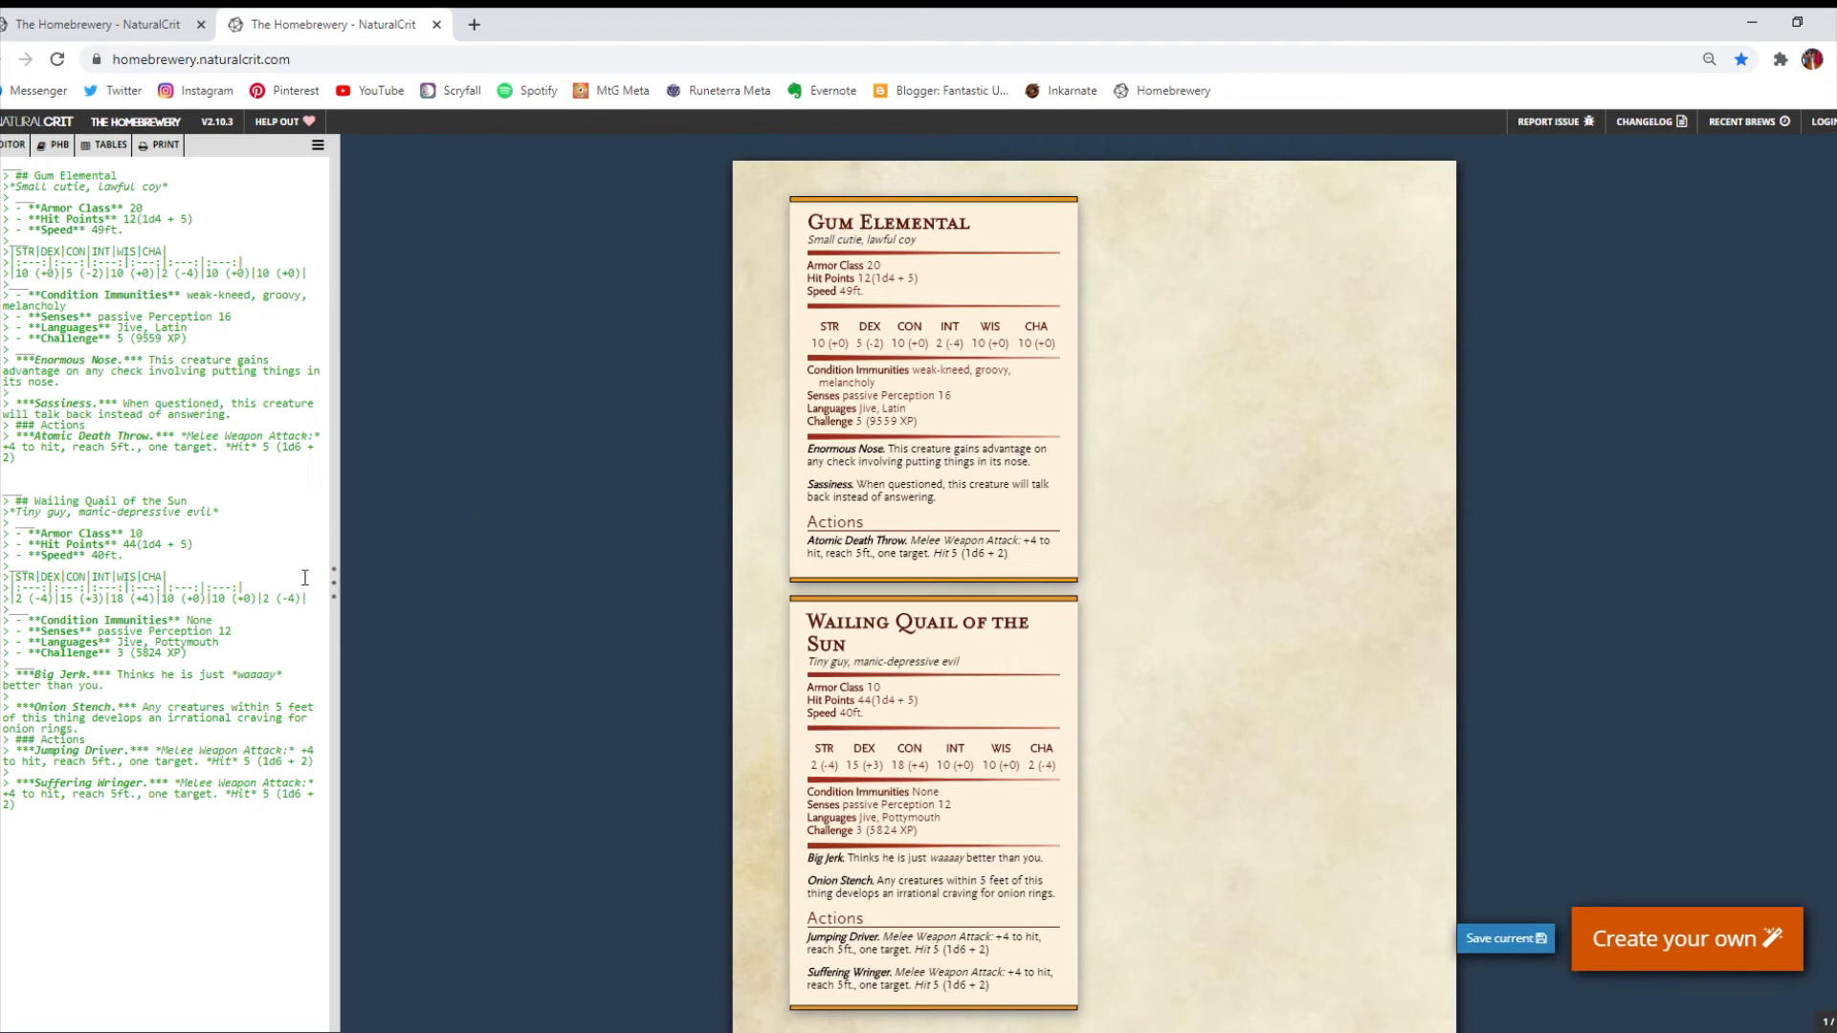
# Delete both monster stat blocks and insert a wide monster stat block instead.
pyautogui.hotkey('ctrl', 'a')
pyautogui.press('BackSpace')
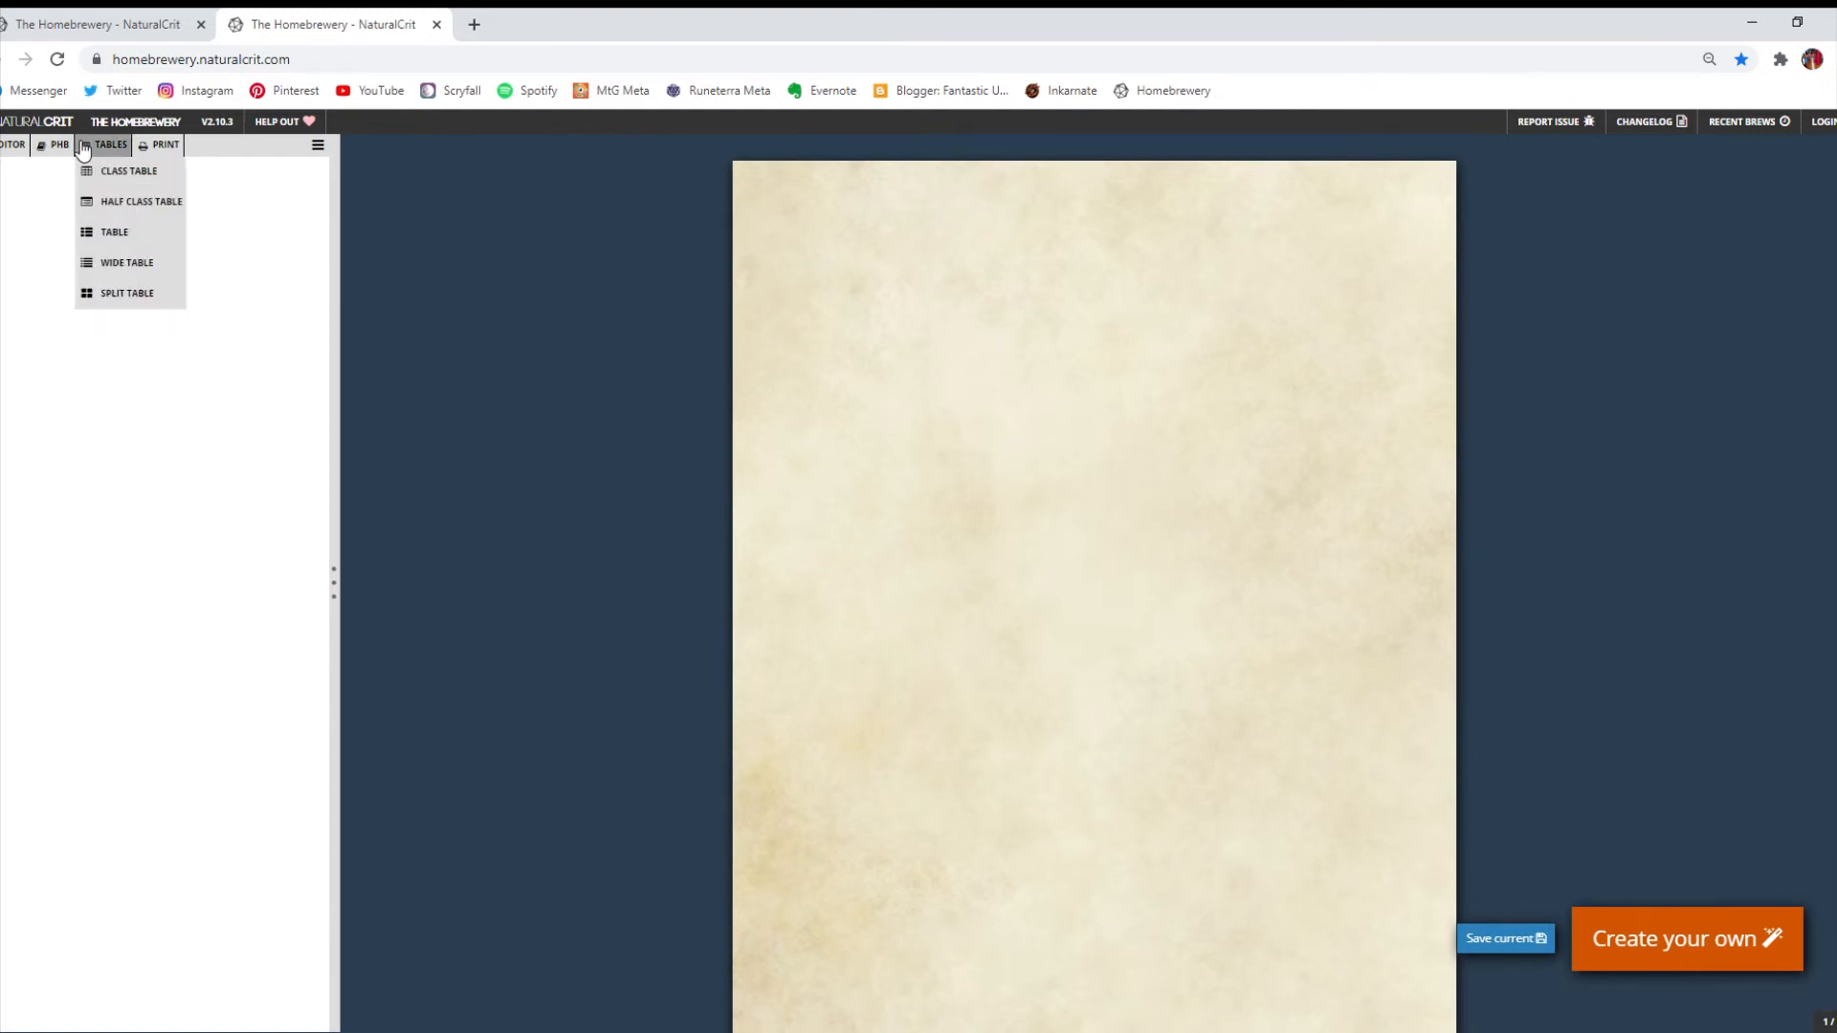
pyautogui.moveTo(71, 153)
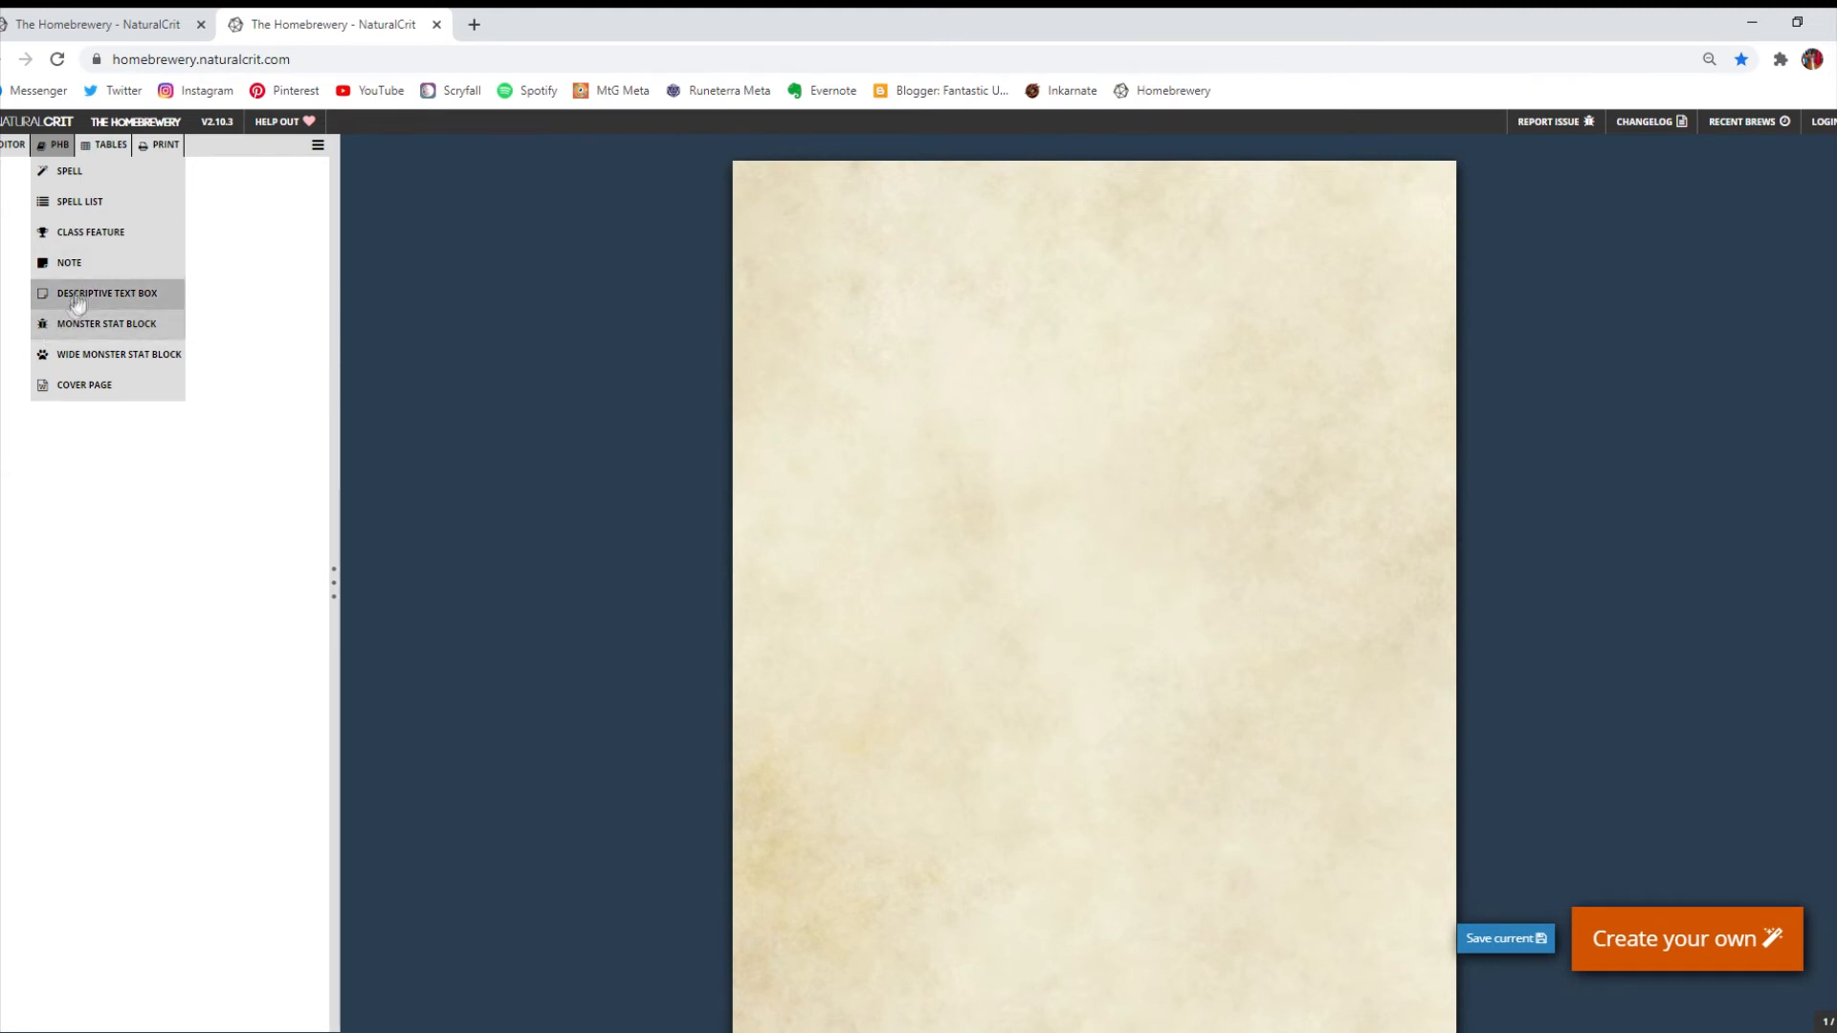
pyautogui.click(108, 354)
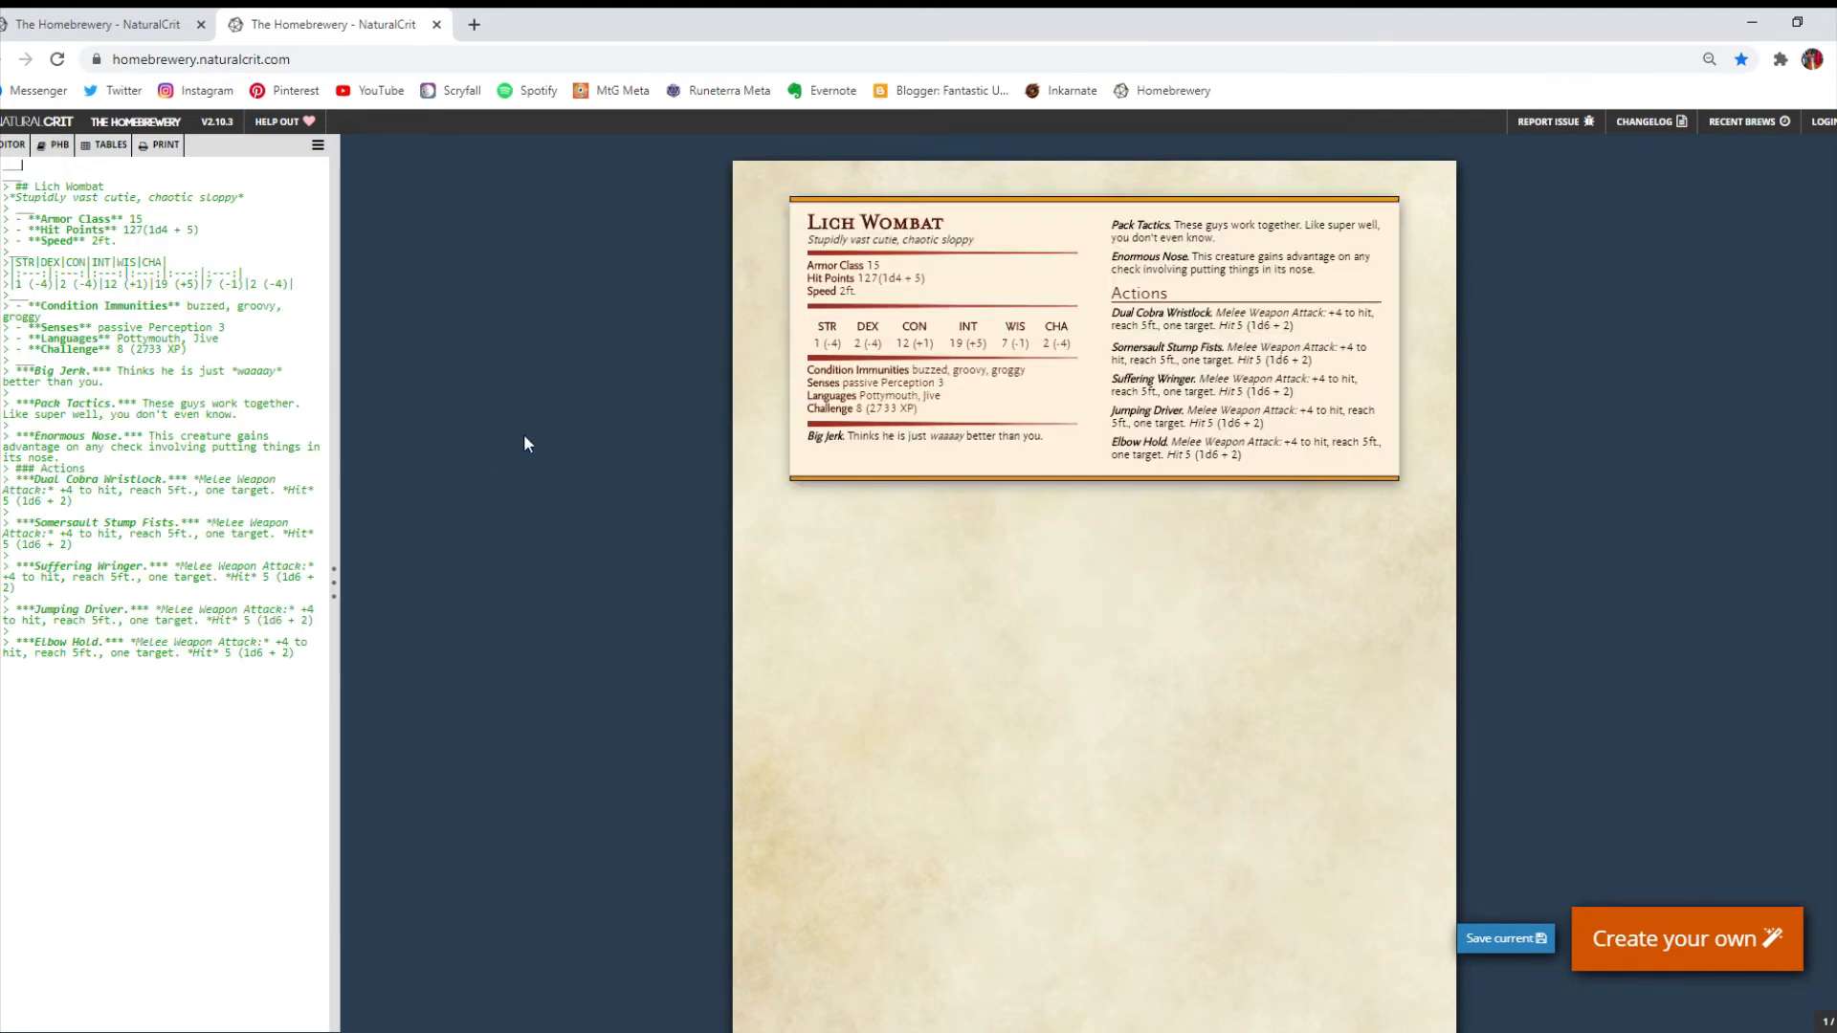
# Replace the wide stat block with the descriptive text box, and swap that for a class table.
pyautogui.moveTo(67, 146)
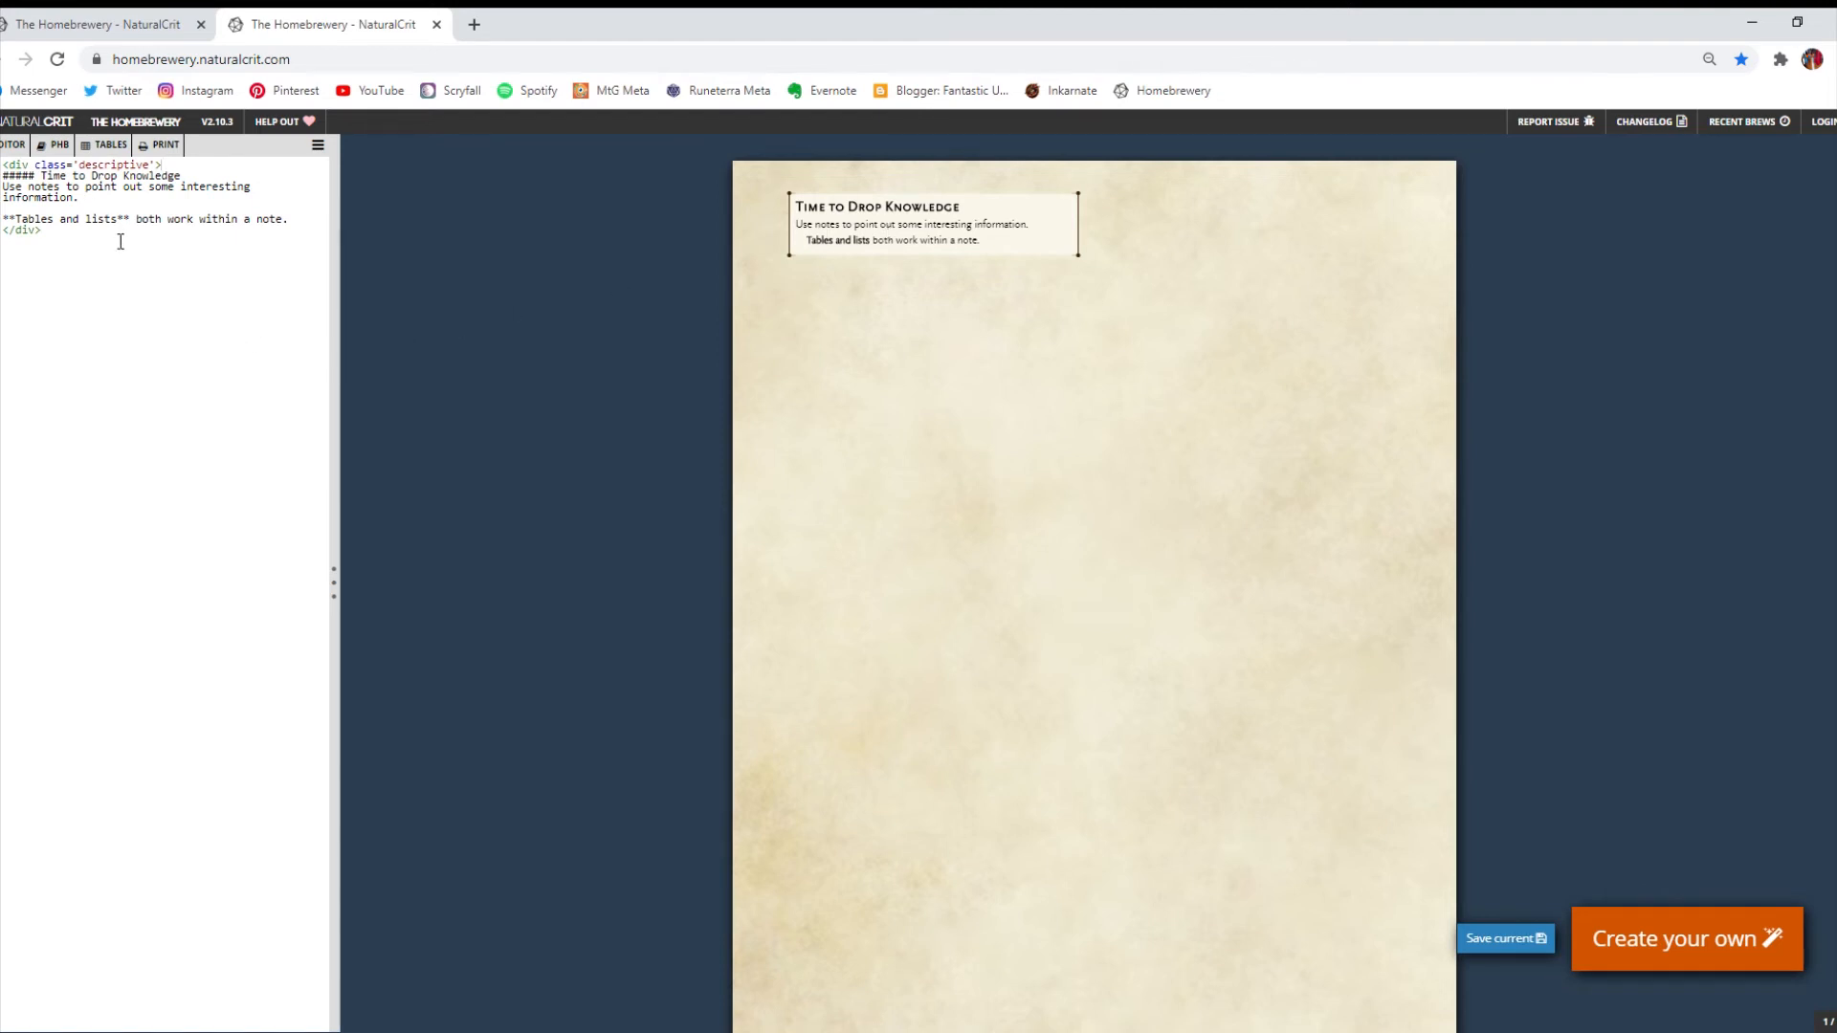
pyautogui.hotkey('ctrl', 'a')
pyautogui.press('BackSpace')
pyautogui.moveTo(114, 153)
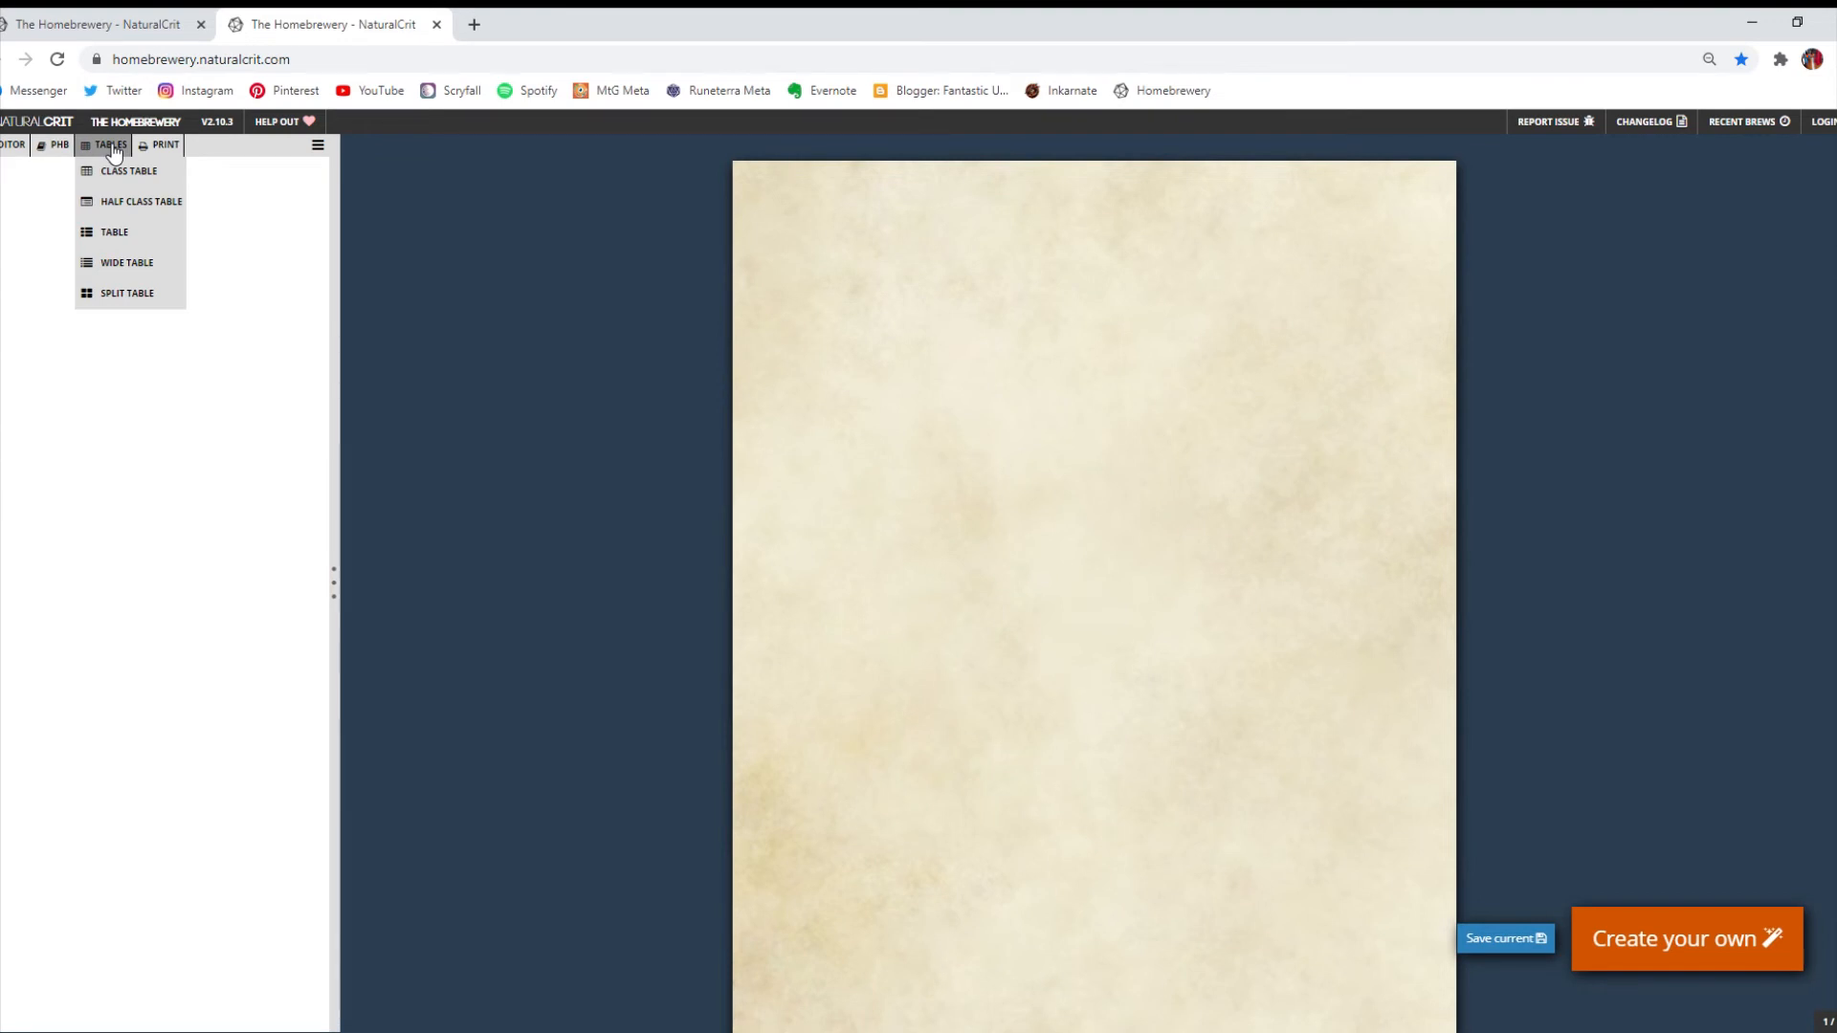
pyautogui.click(128, 171)
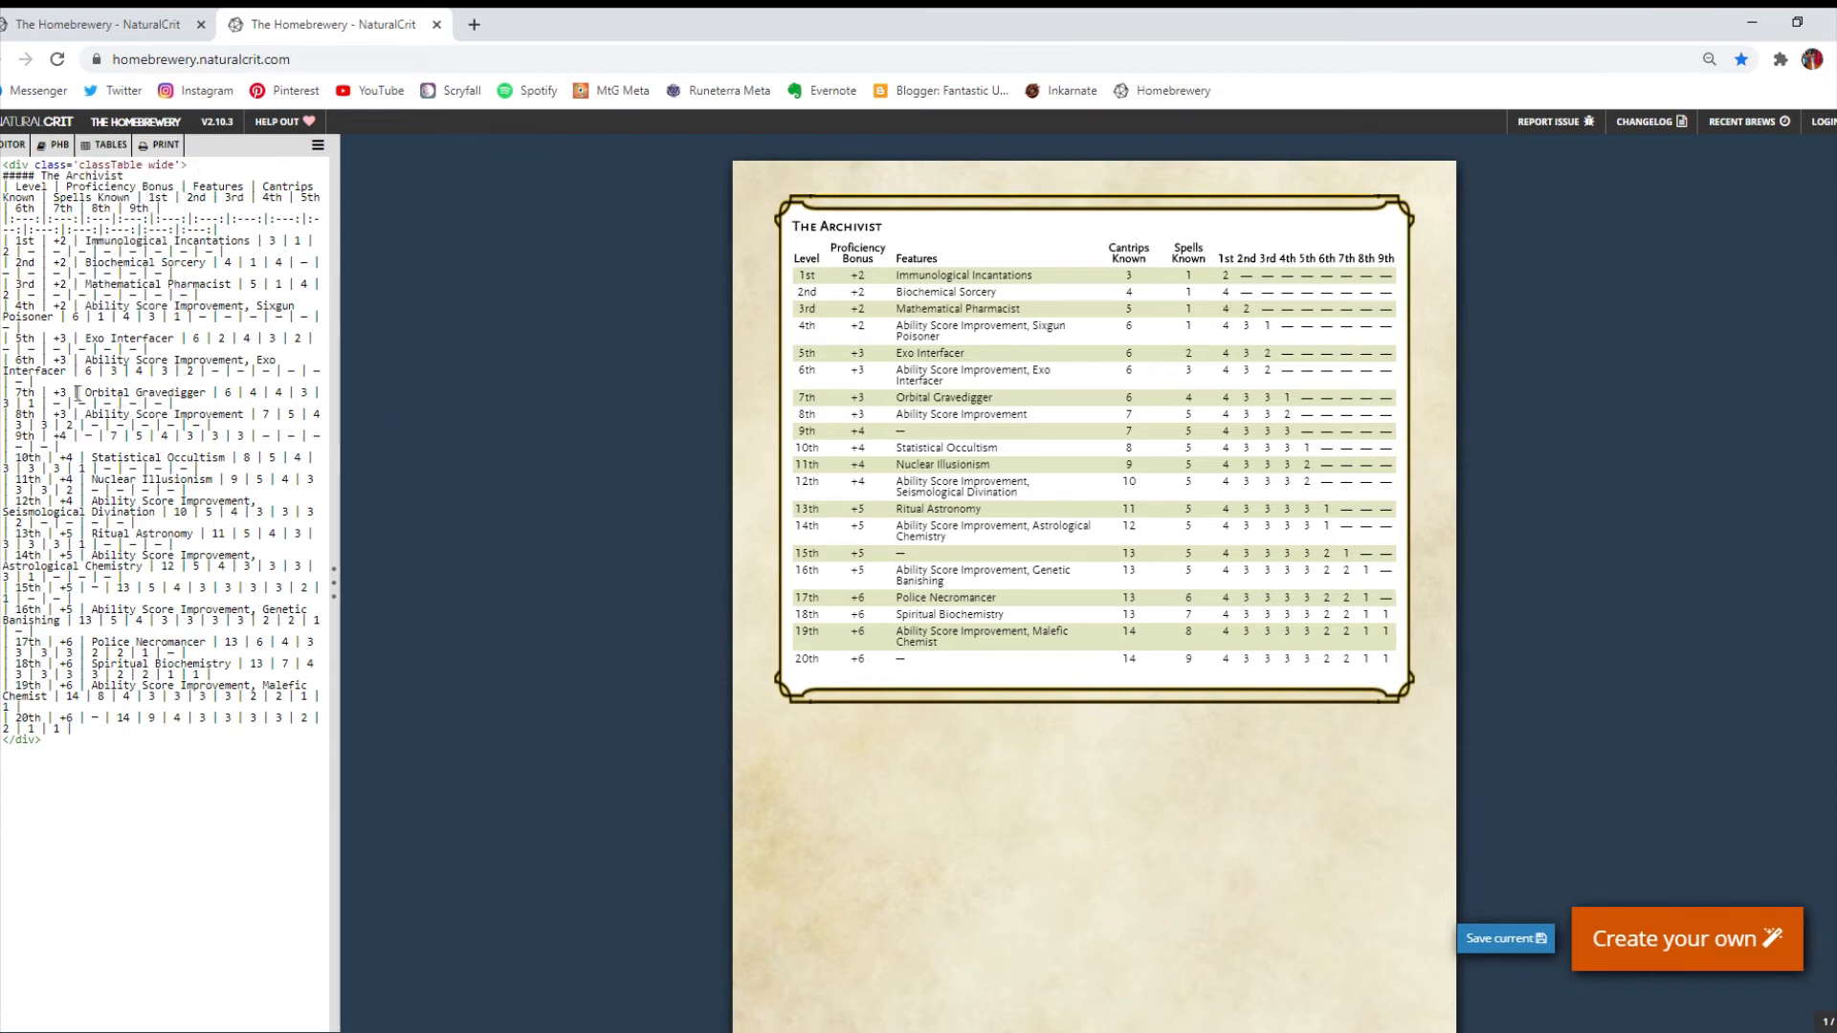
# Delete the class table and insert another full-width class table.
pyautogui.click(67, 731)
pyautogui.moveTo(109, 768); pyautogui.dragTo(2, 161)
pyautogui.press('BackSpace')
pyautogui.moveTo(113, 146)
pyautogui.click(122, 182)
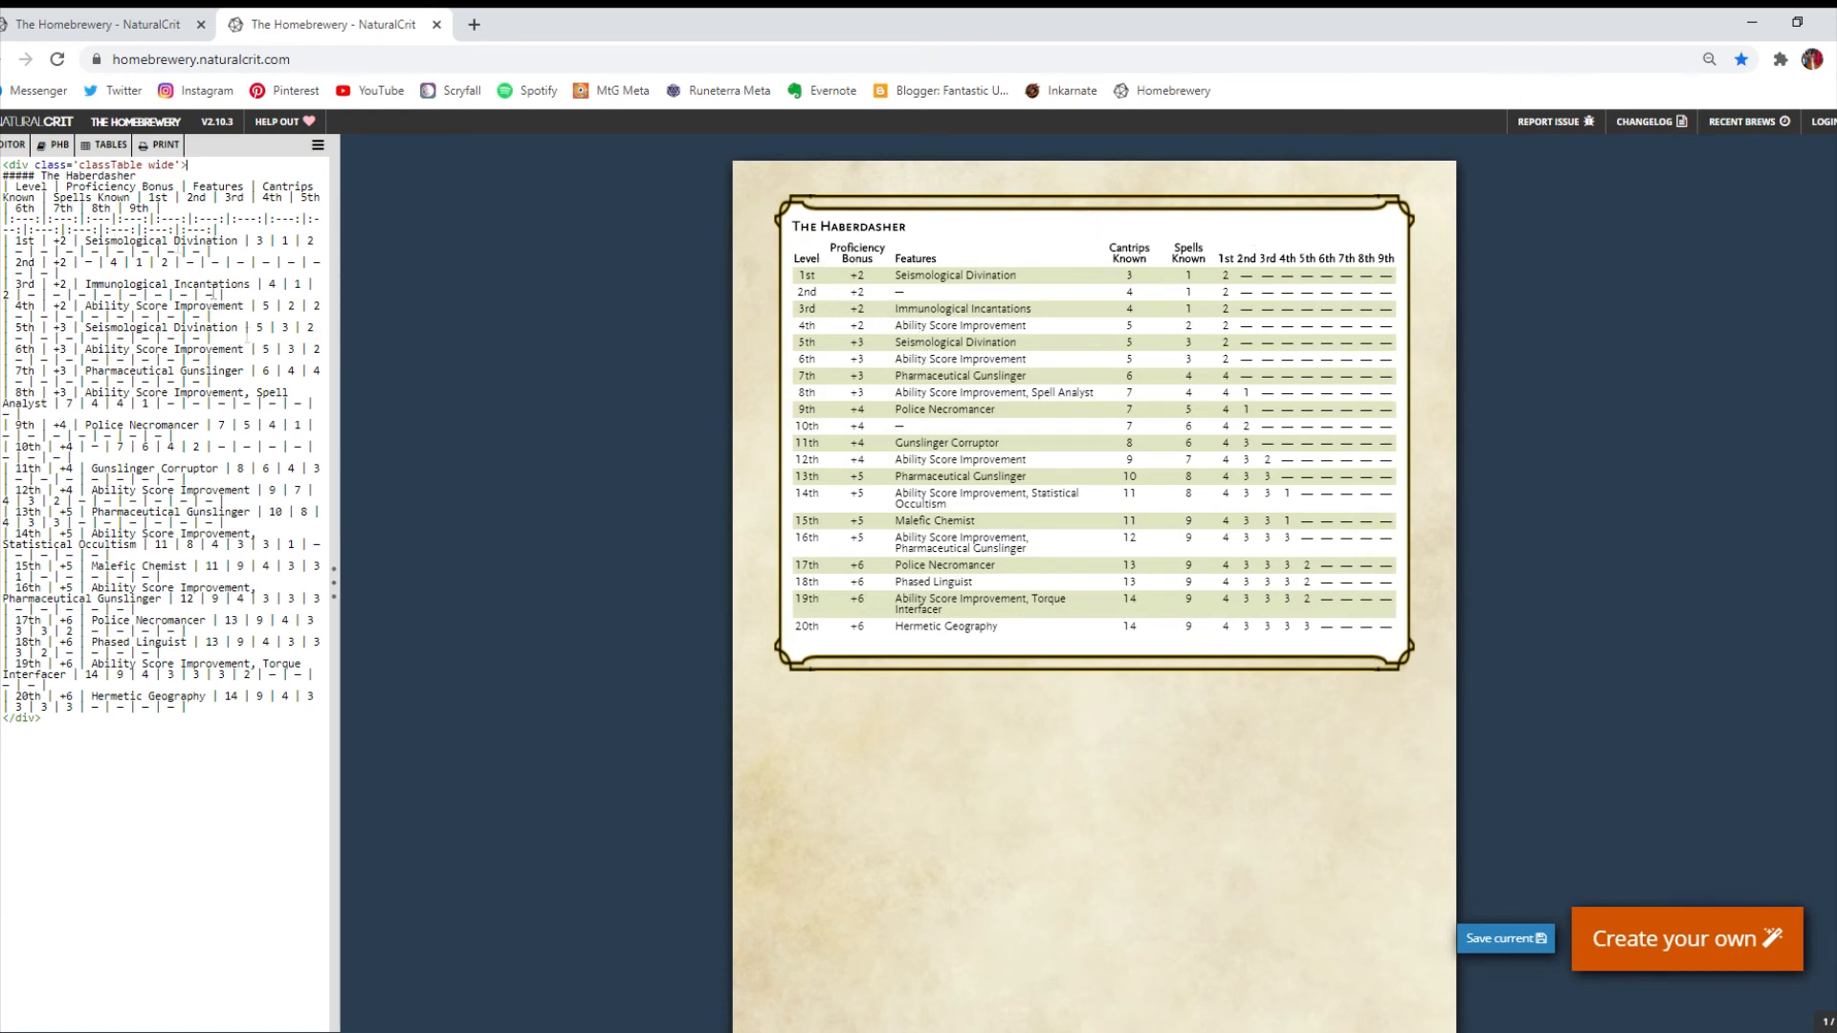
# Clear the full-width class table from the brew and insert a half class table.
pyautogui.moveTo(105, 155)
pyautogui.moveTo(219, 736); pyautogui.dragTo(3, 162)
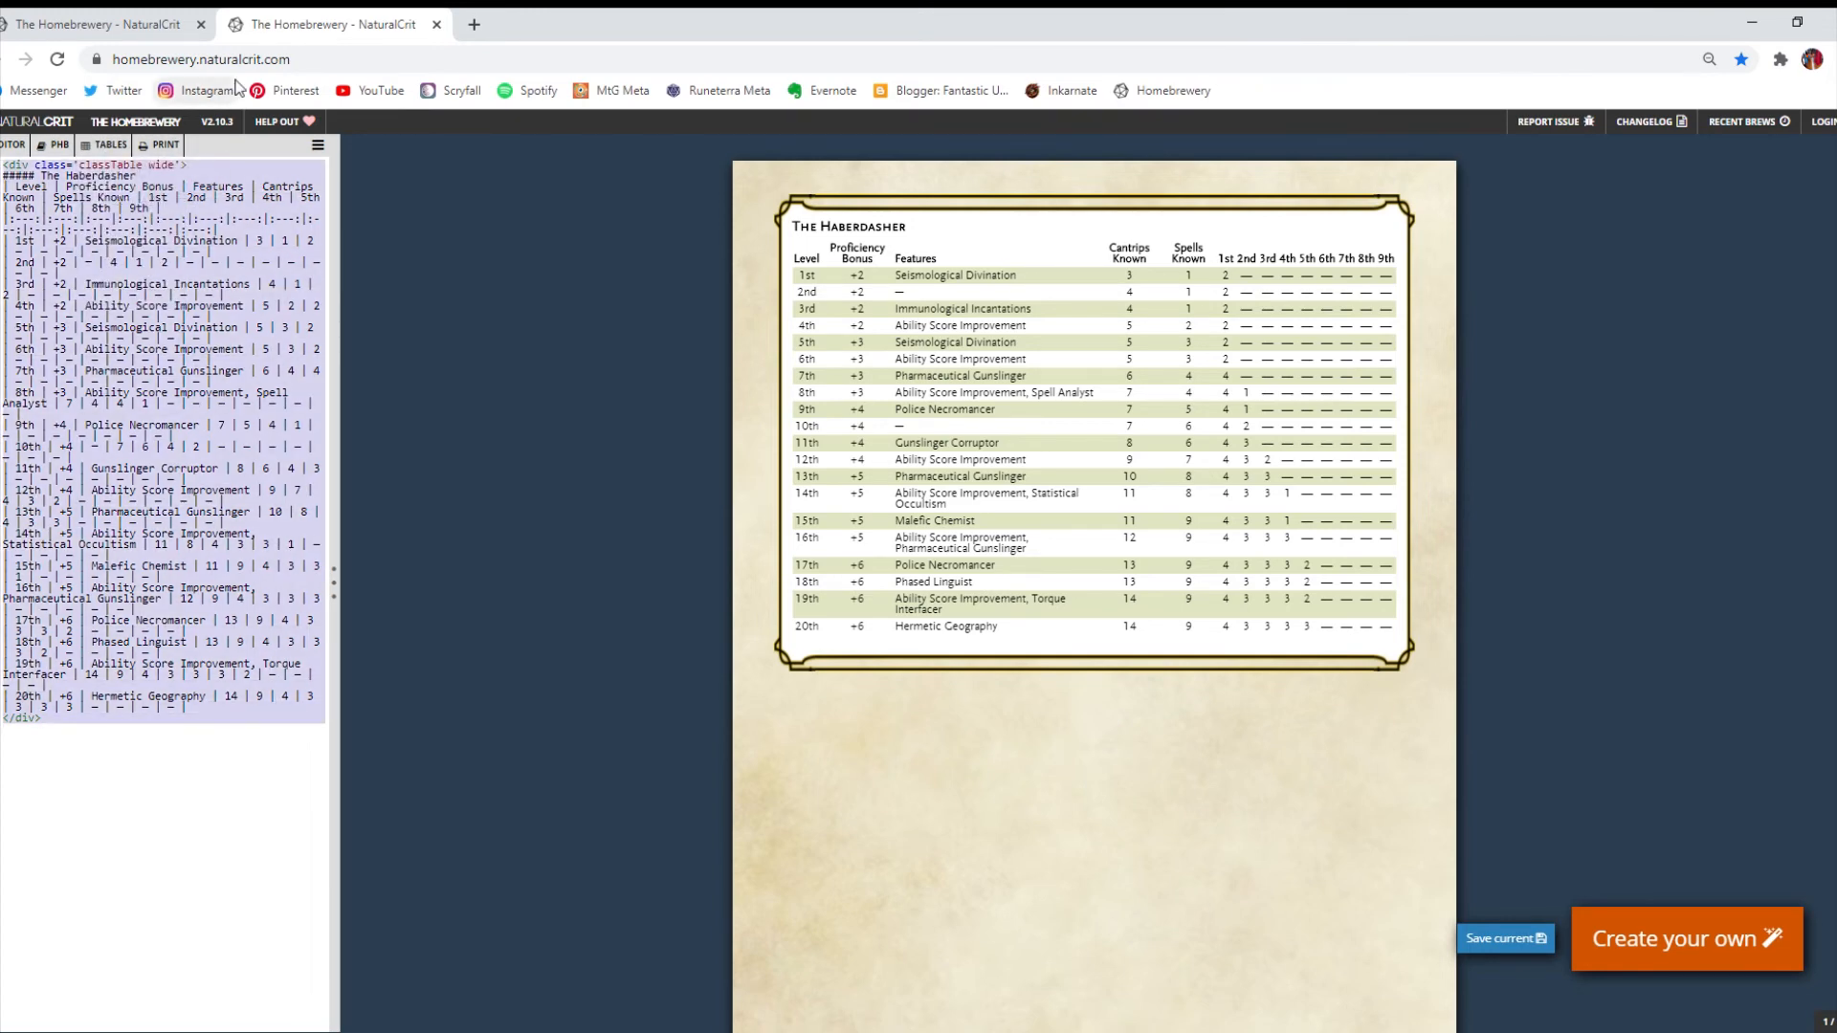
pyautogui.press('Delete')
pyautogui.moveTo(108, 144)
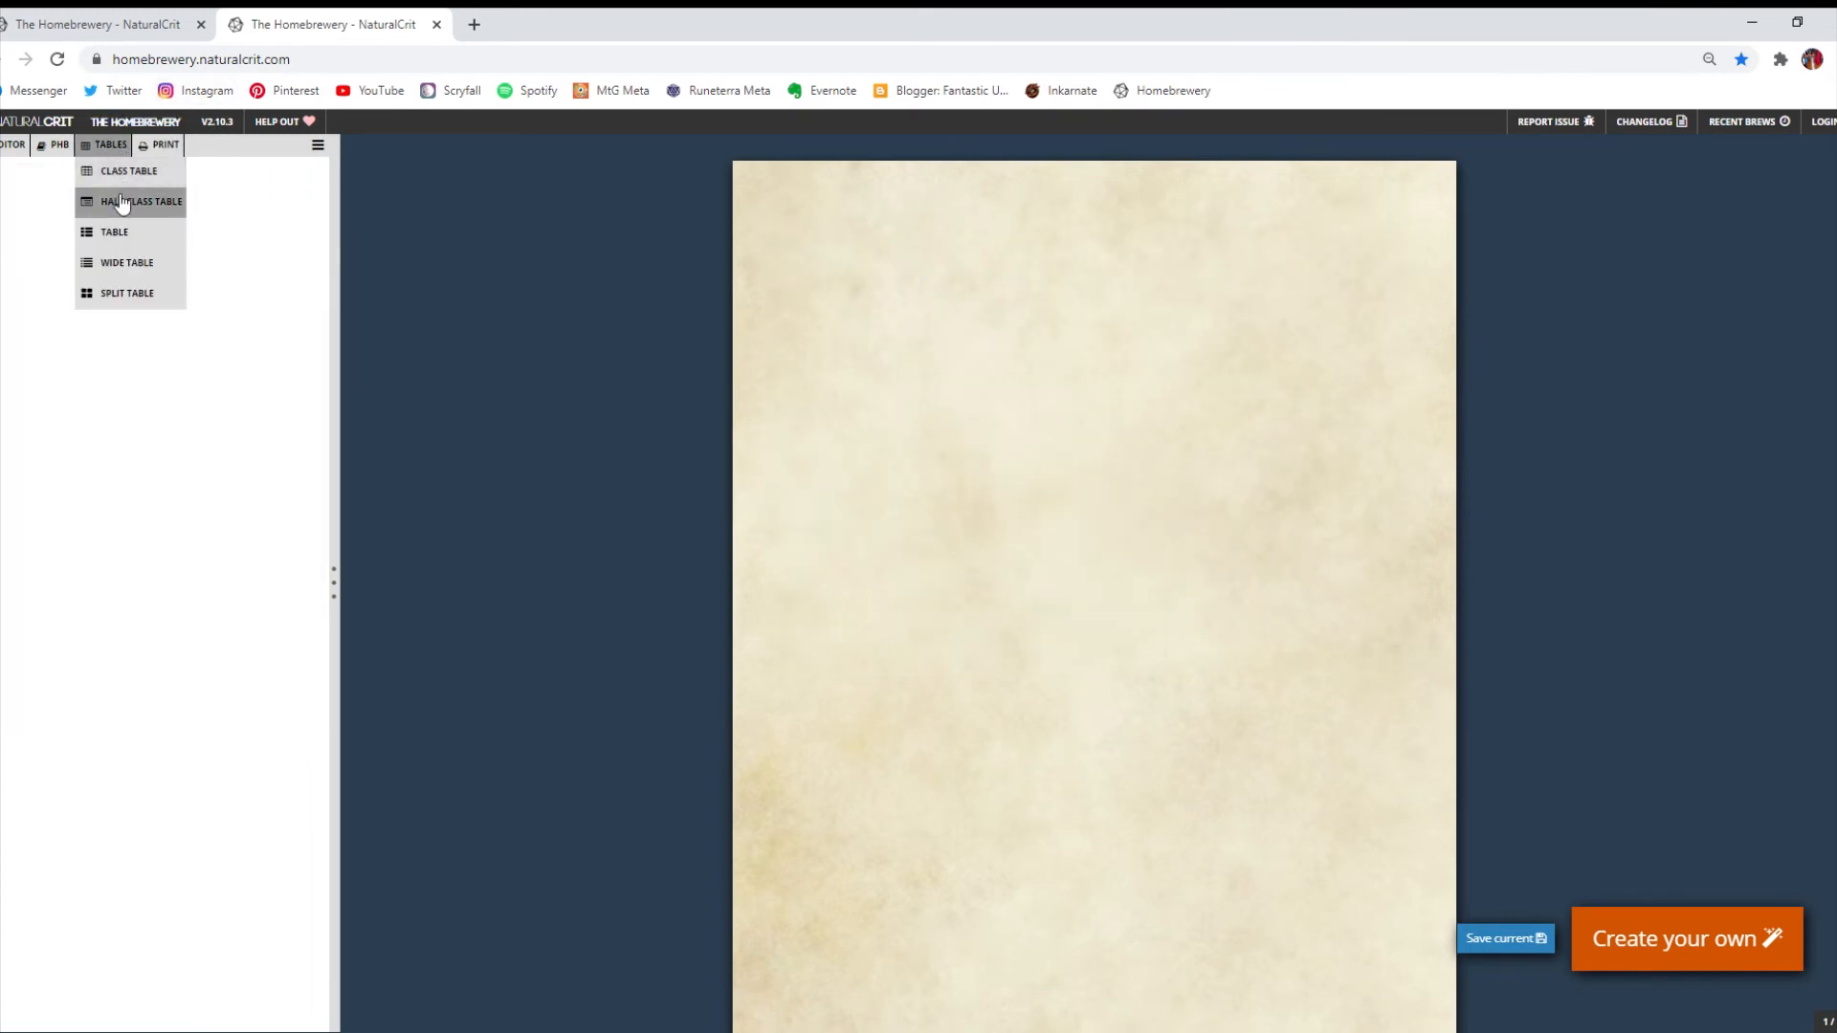
pyautogui.click(120, 201)
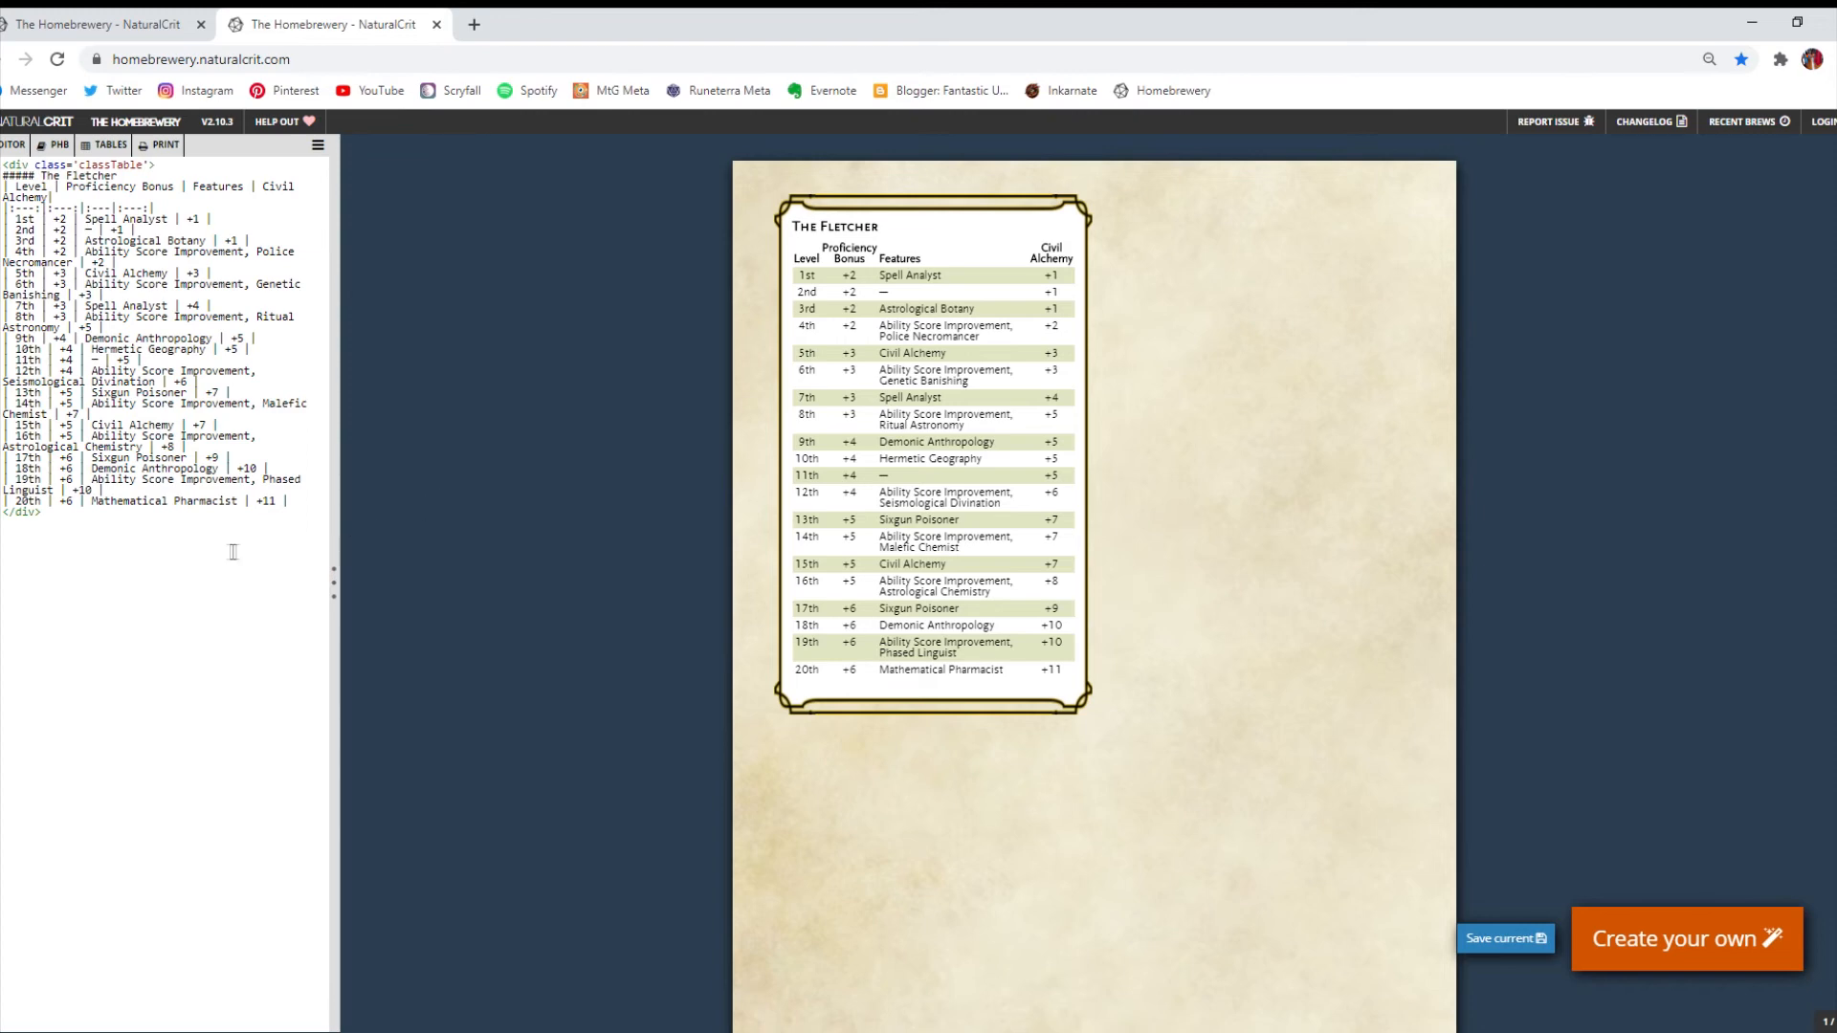
# Replace the half class table with a new full-width class table.
pyautogui.moveTo(132, 551); pyautogui.dragTo(156, 193)
pyautogui.press('BackSpace')
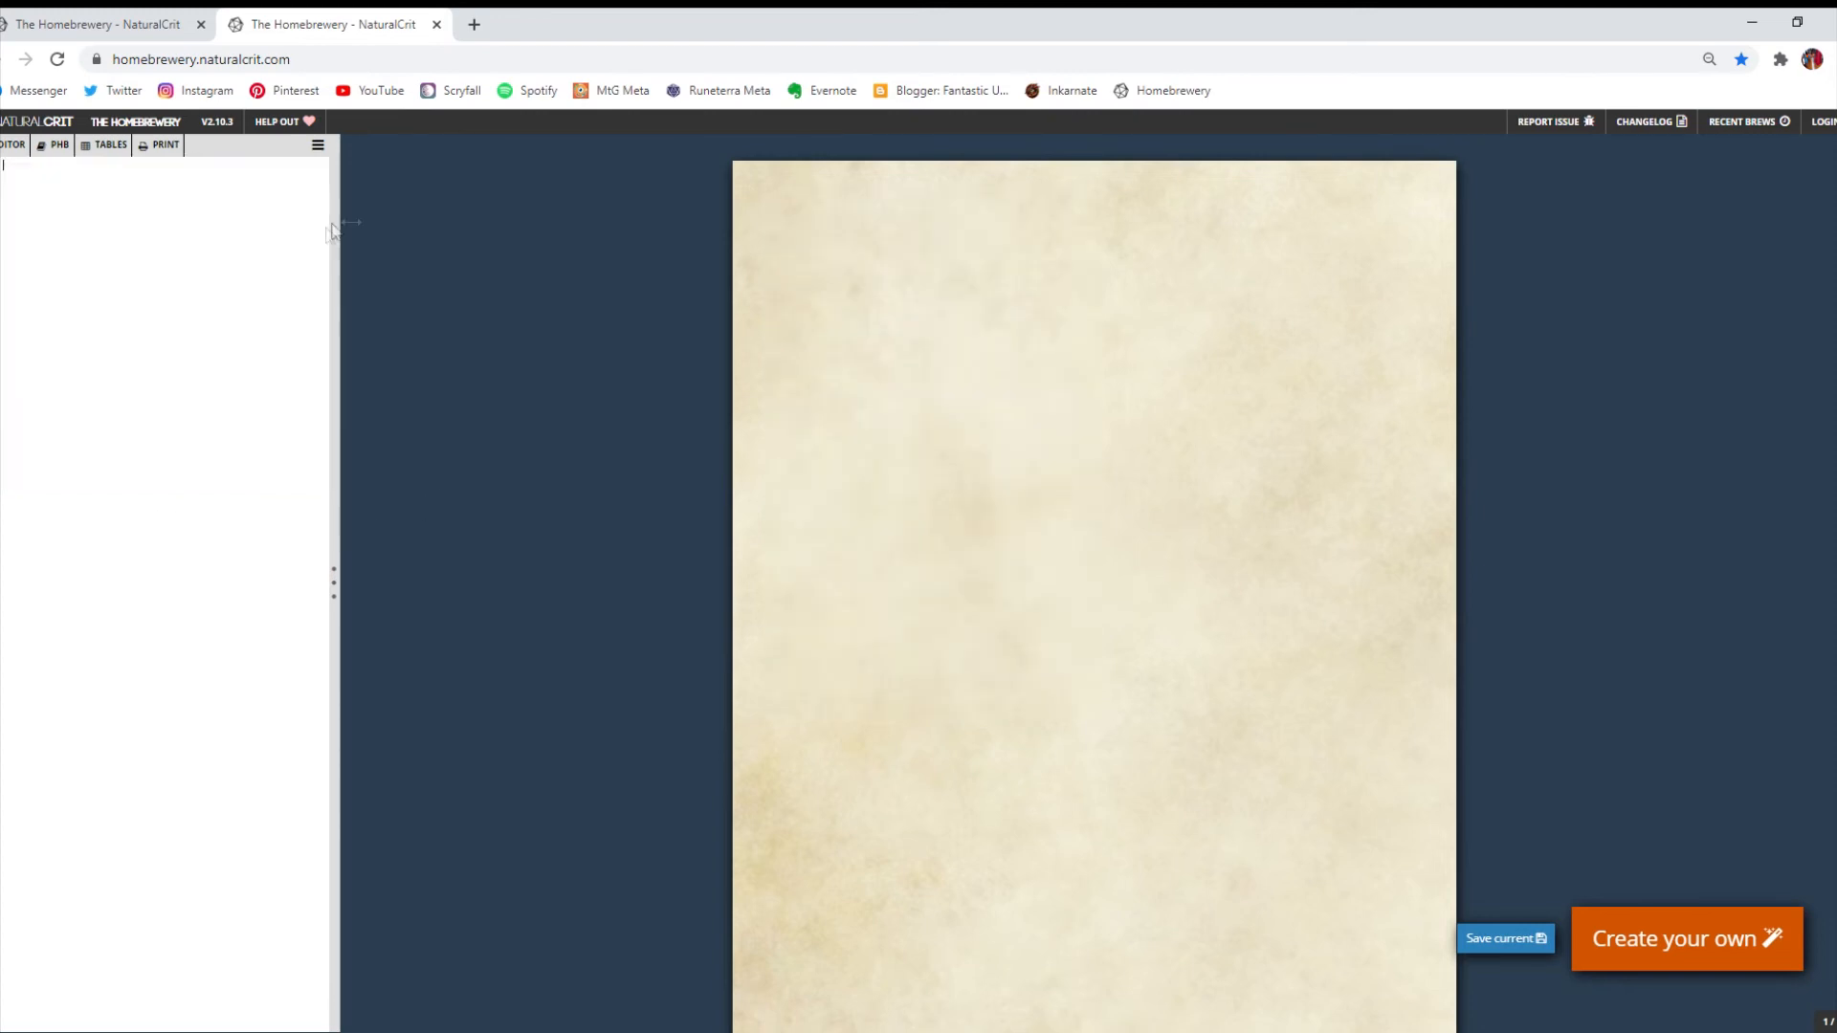
pyautogui.moveTo(105, 145)
pyautogui.click(129, 176)
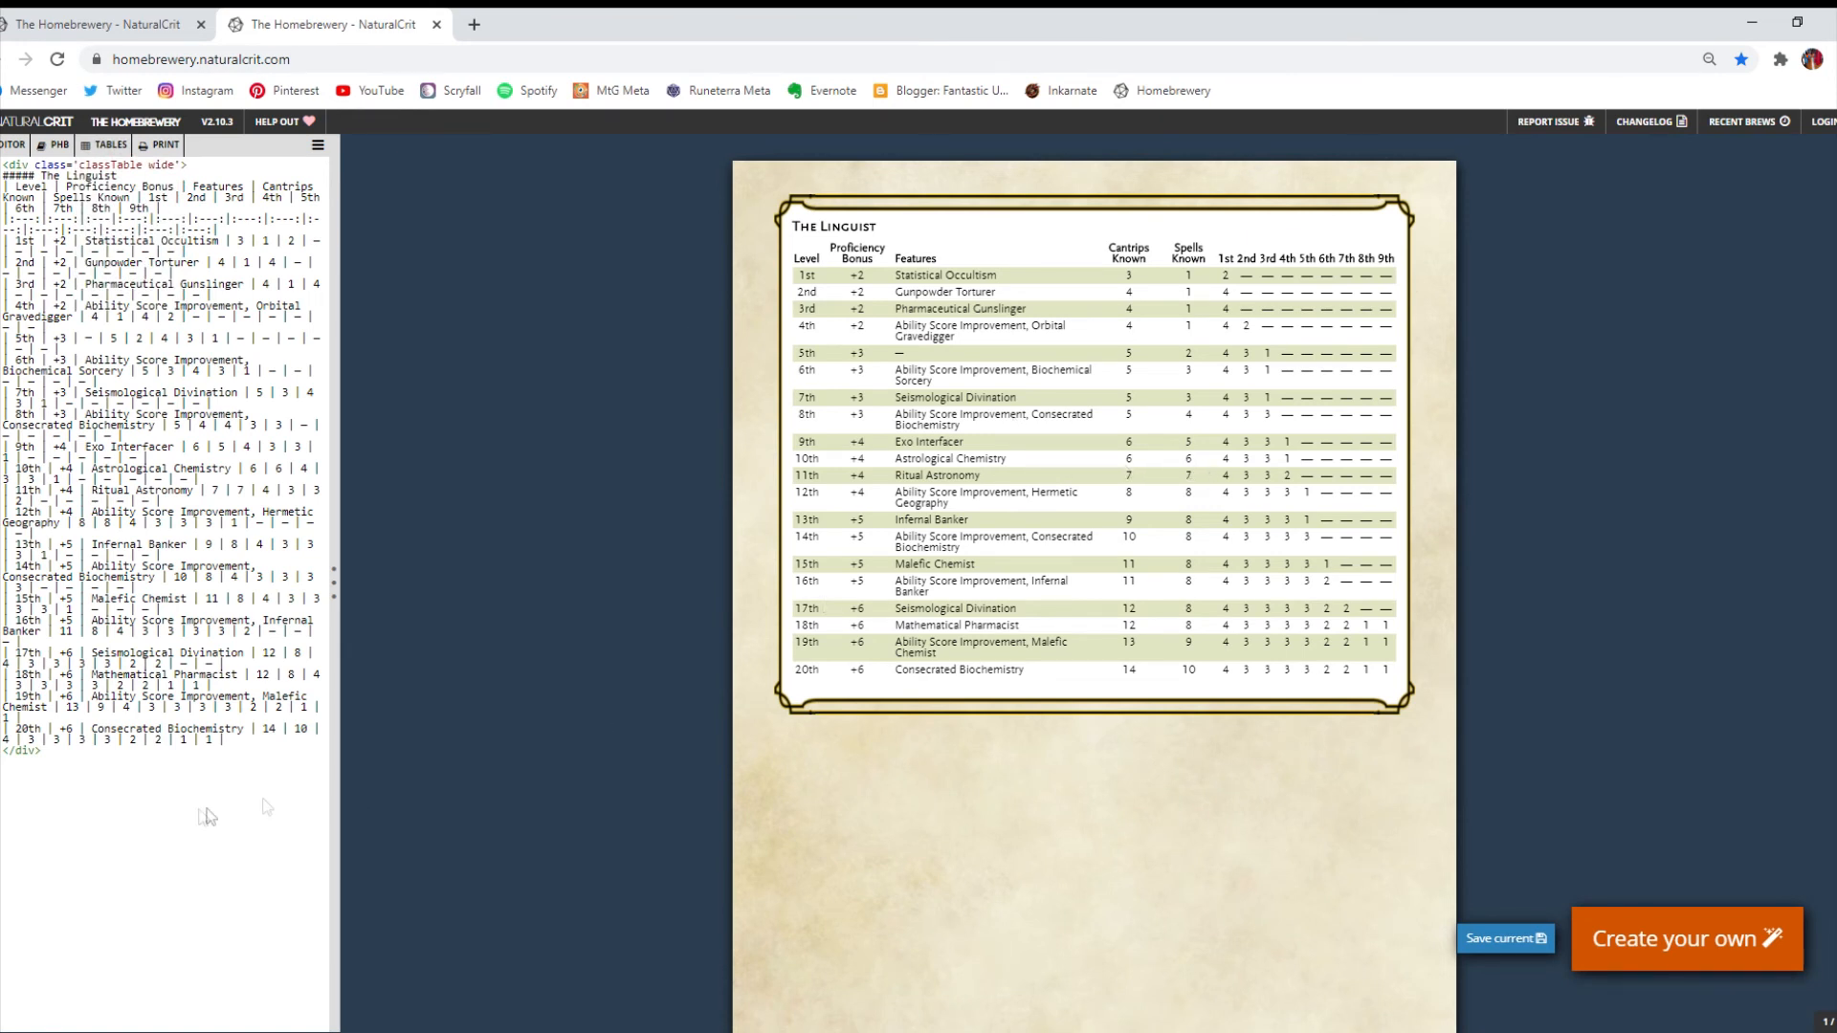
# Delete the full-width class table and insert a standard table in its place.
pyautogui.moveTo(53, 780); pyautogui.dragTo(126, 145)
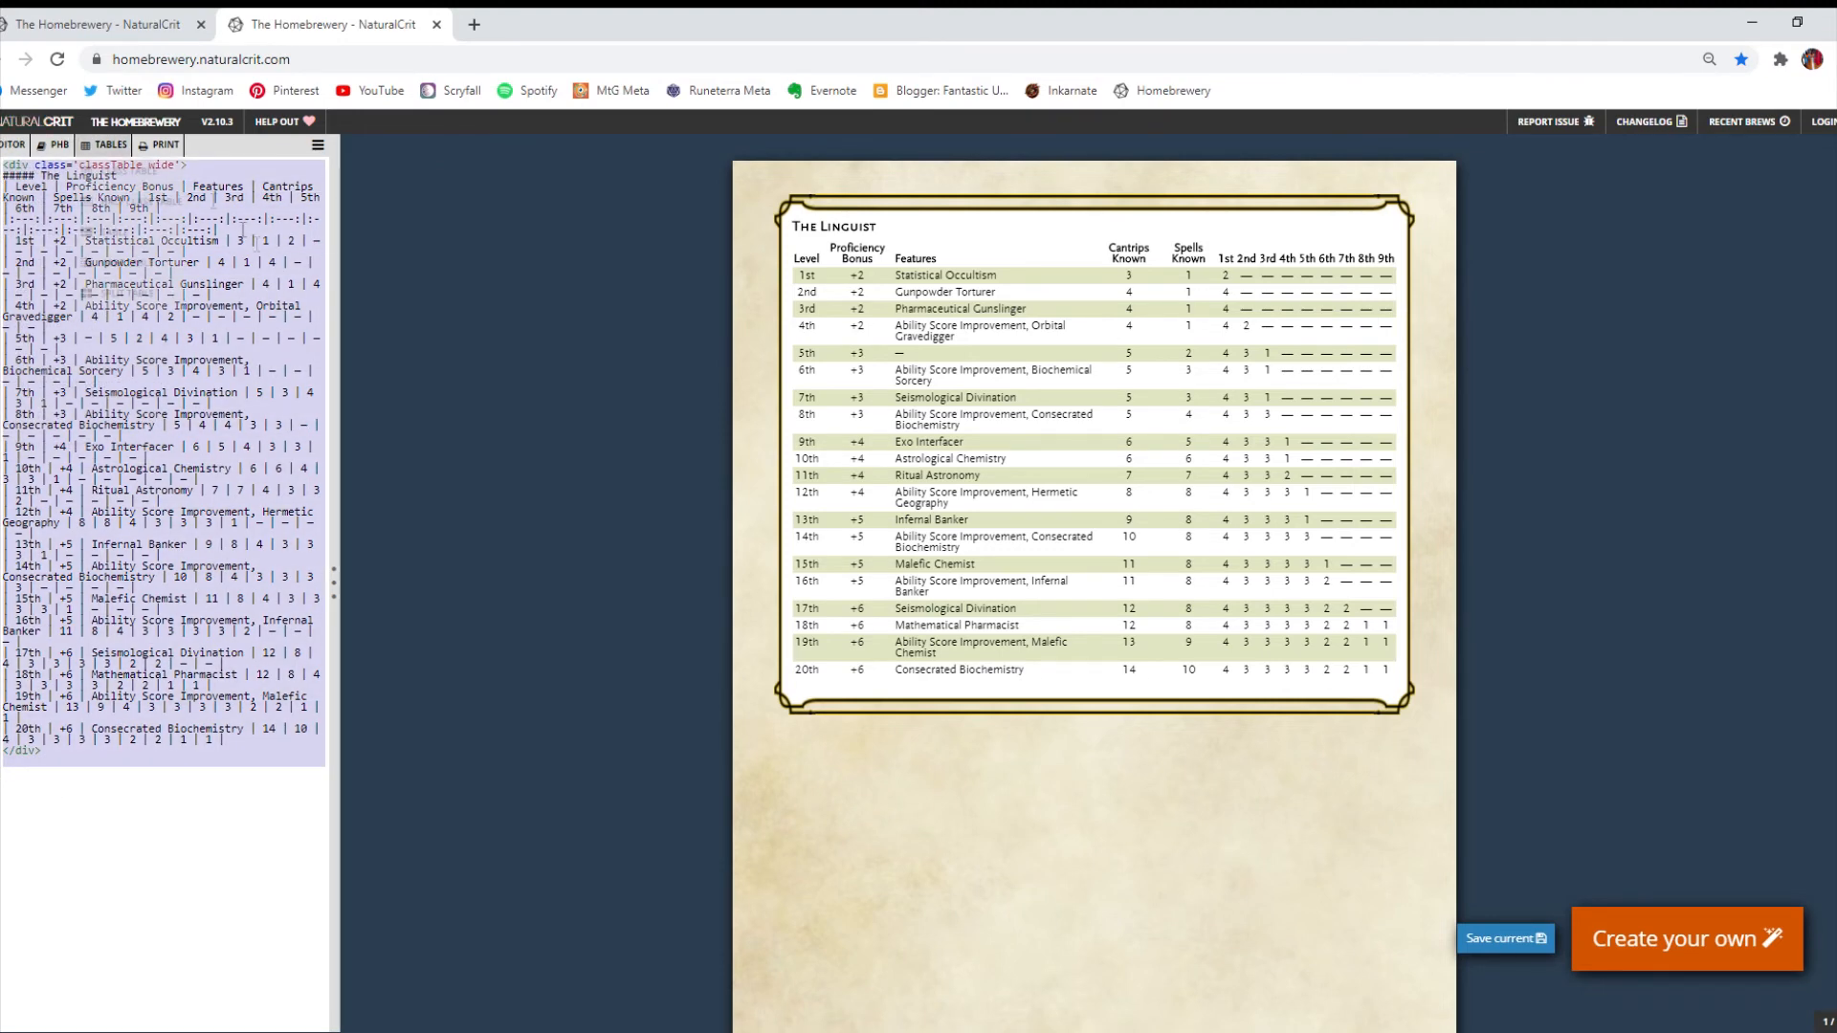
pyautogui.press('BackSpace')
pyautogui.moveTo(91, 151)
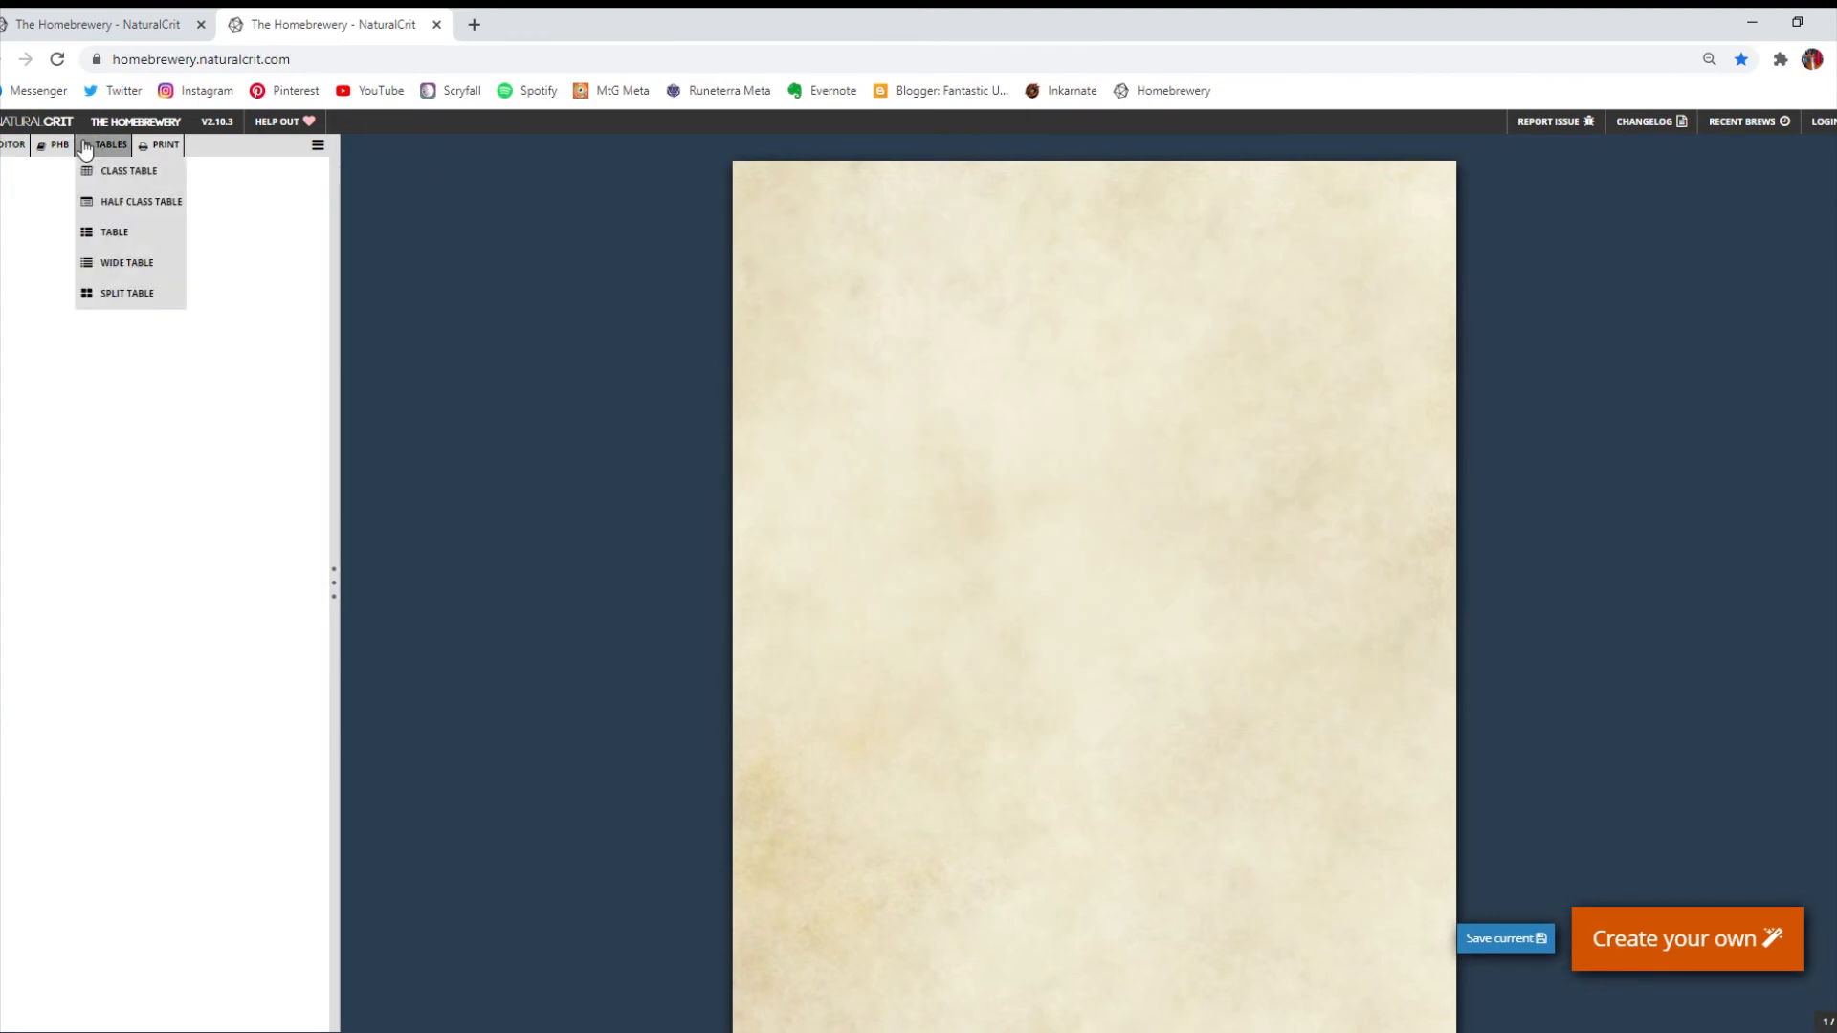
pyautogui.click(120, 233)
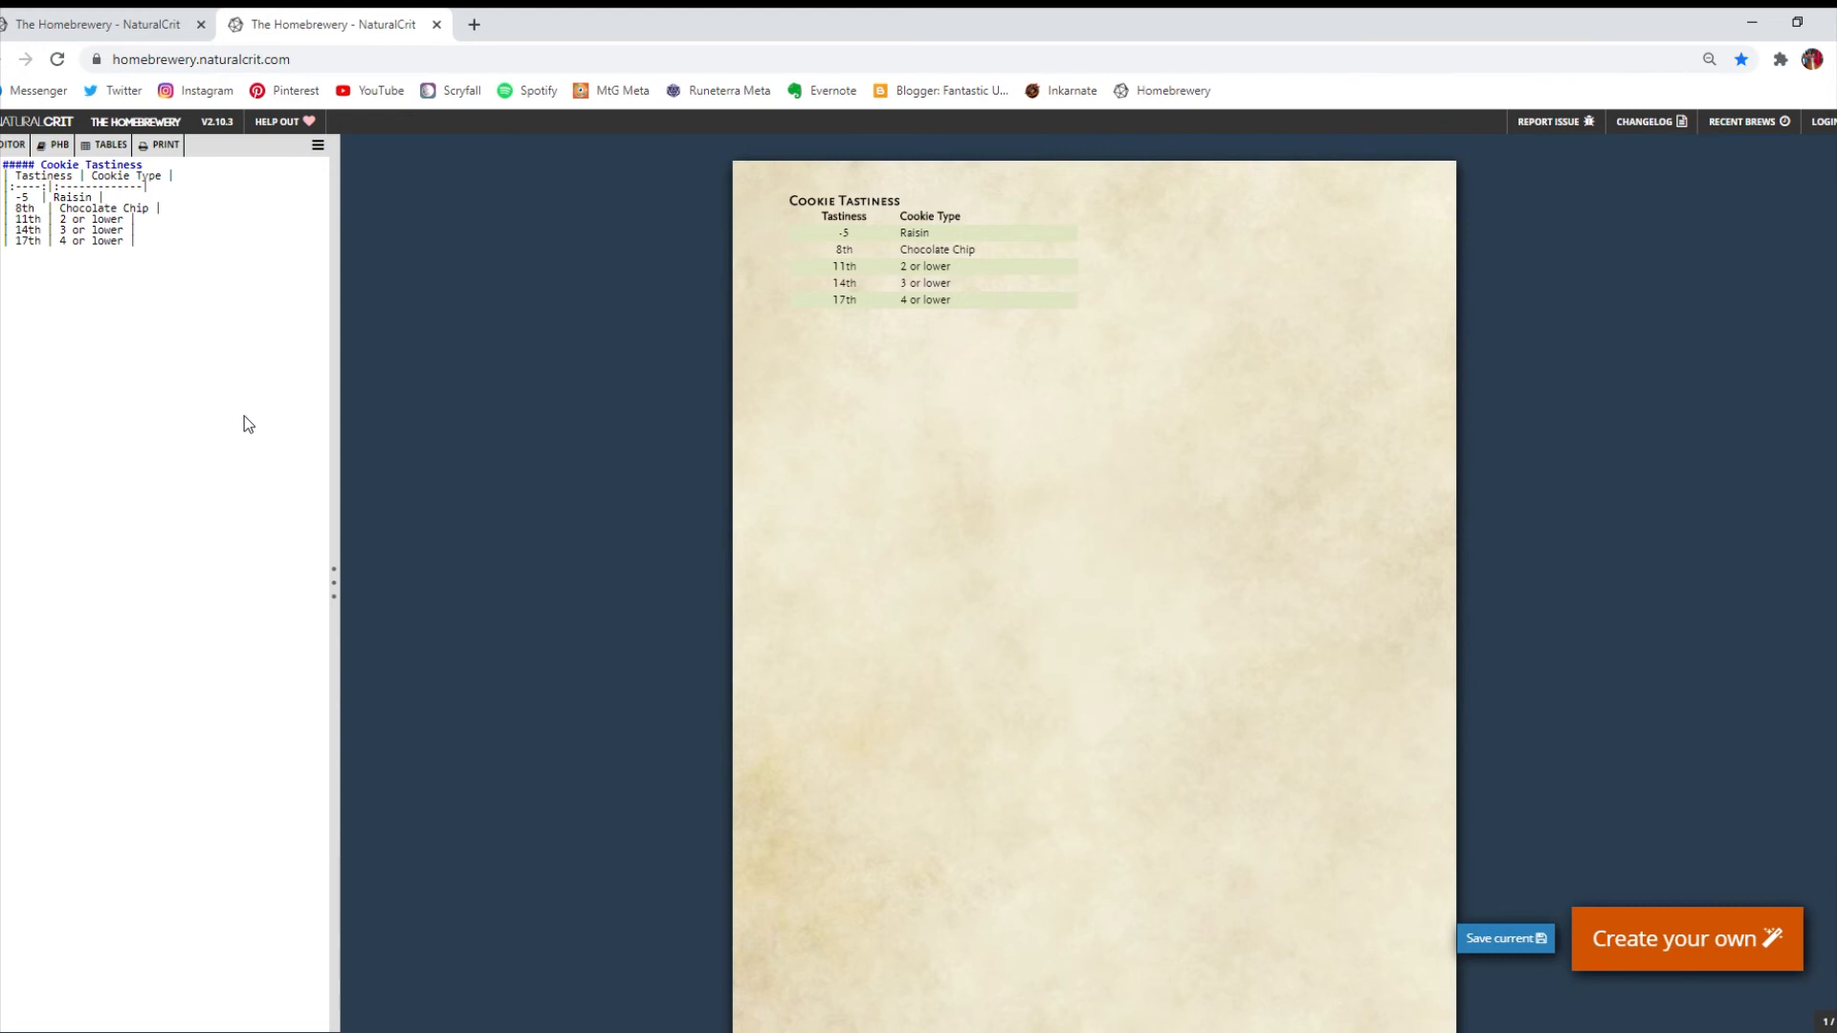
# Clear the standard Cookie Tastiness table and insert a wide table with a split damage type table above it.
pyautogui.hotkey('ctrl', 'a')
pyautogui.press('BackSpace')
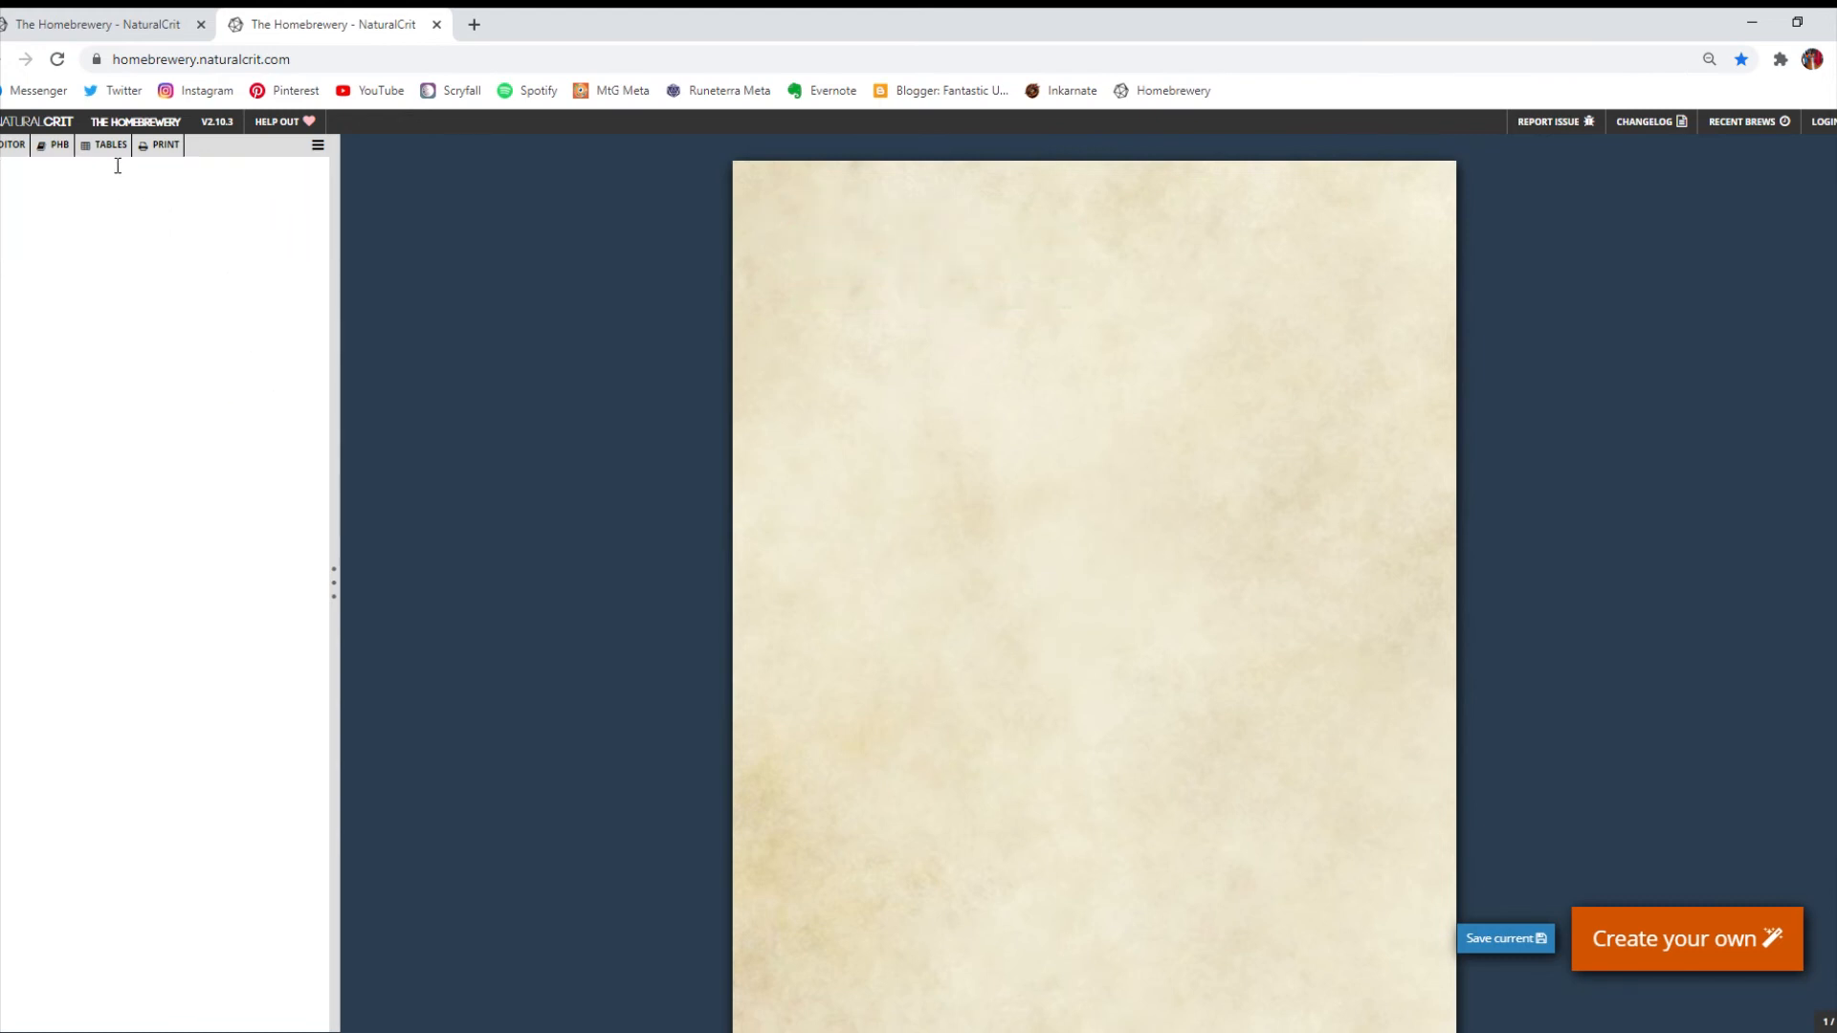
pyautogui.moveTo(113, 156)
pyautogui.click(126, 262)
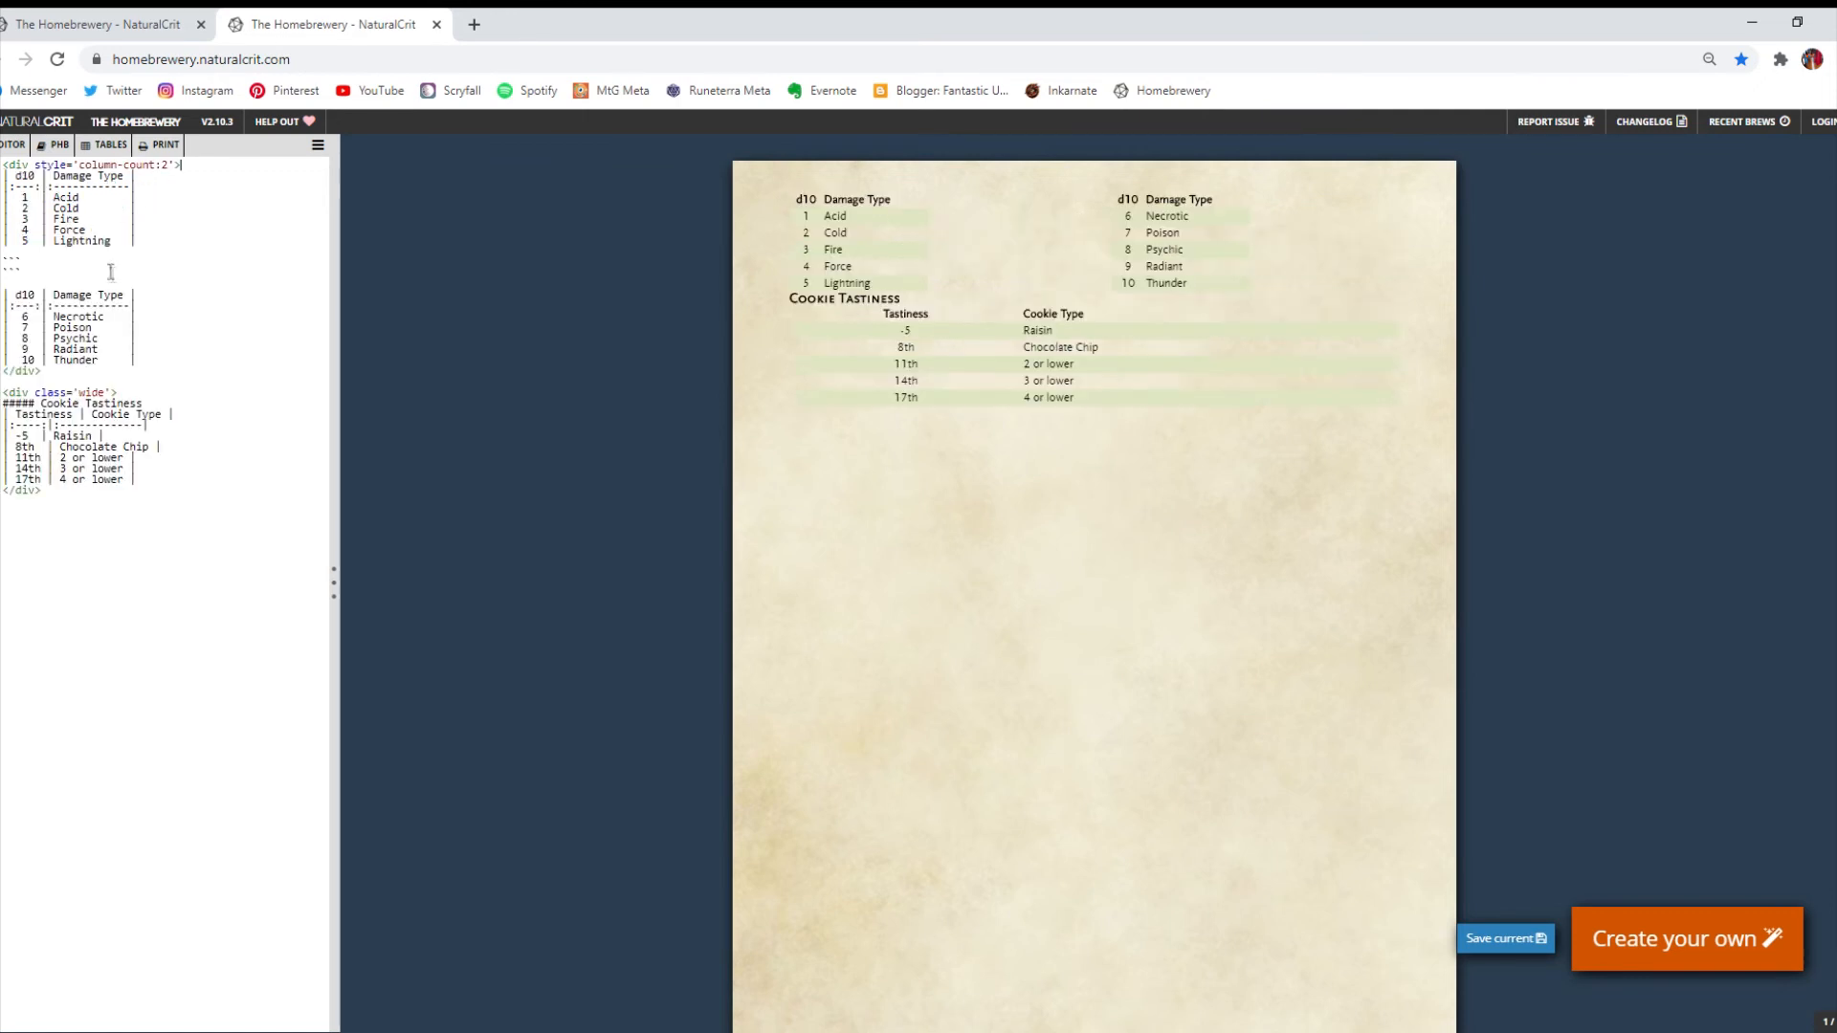
# Remove the wide Cookie Tastiness table and the split damage type table, and close this brew's browser tab.
pyautogui.moveTo(4, 394); pyautogui.dragTo(108, 557)
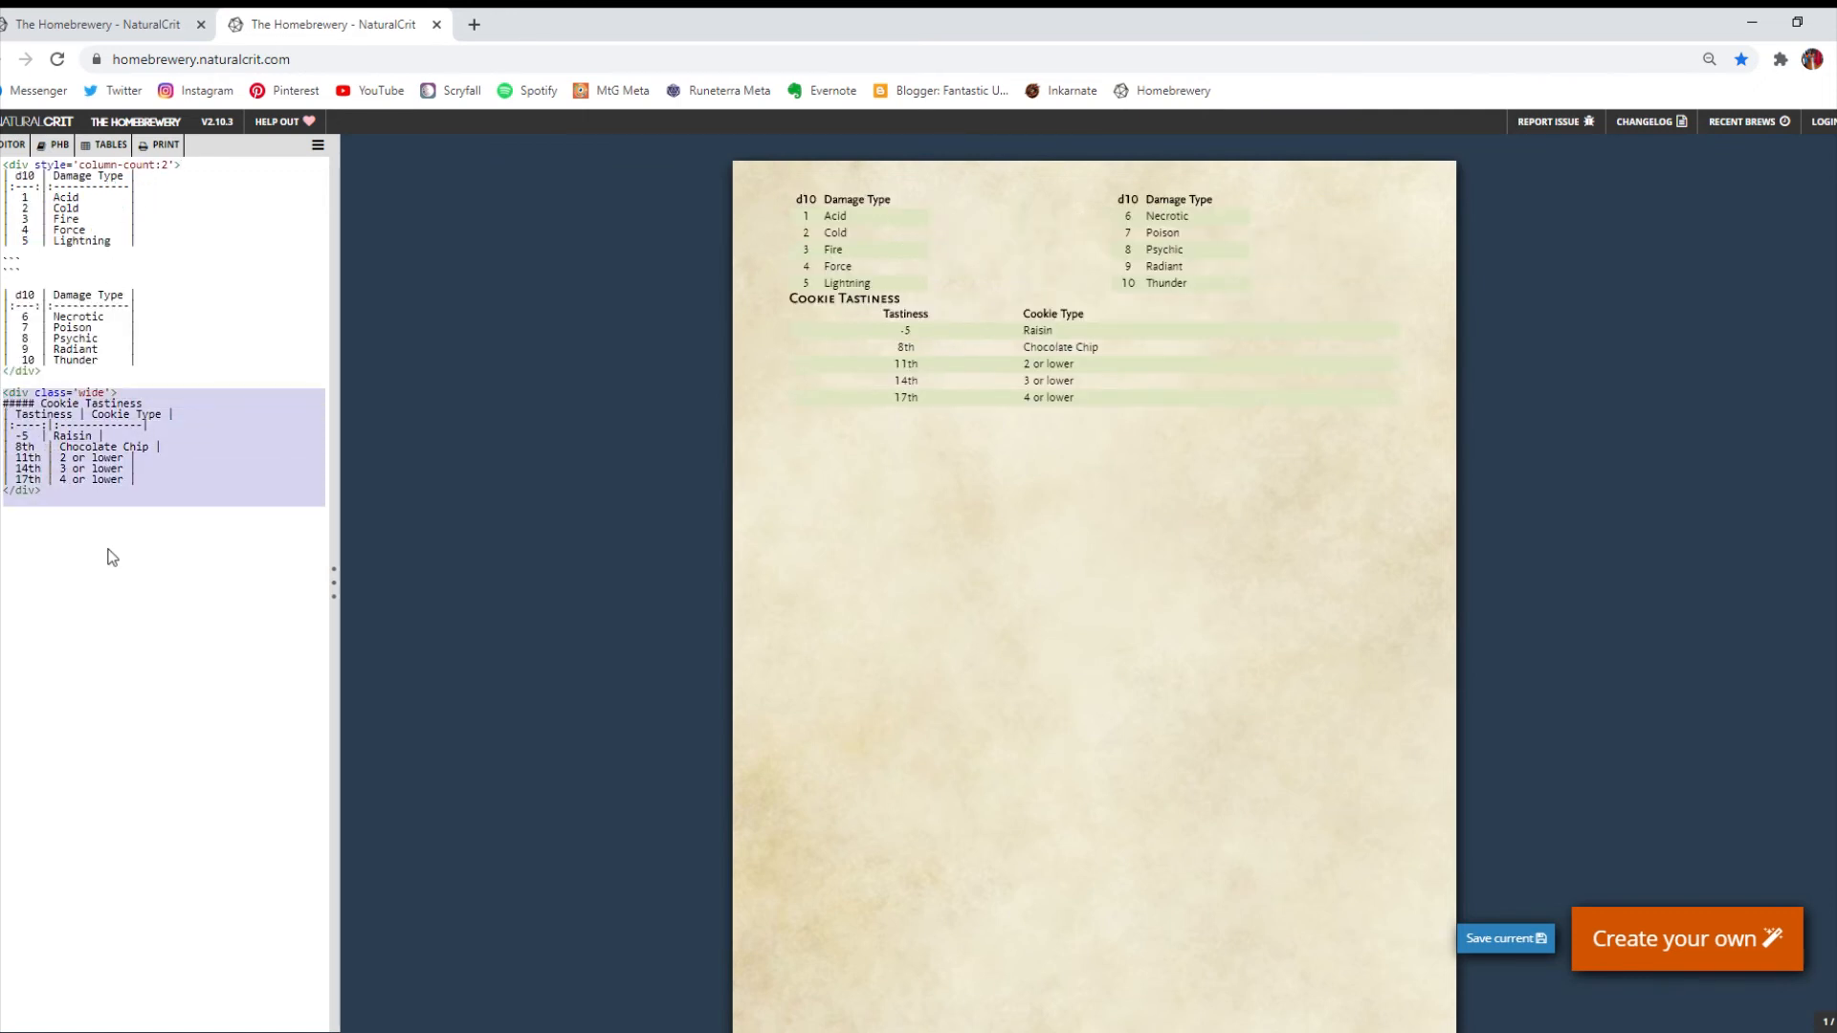
pyautogui.press('BackSpace')
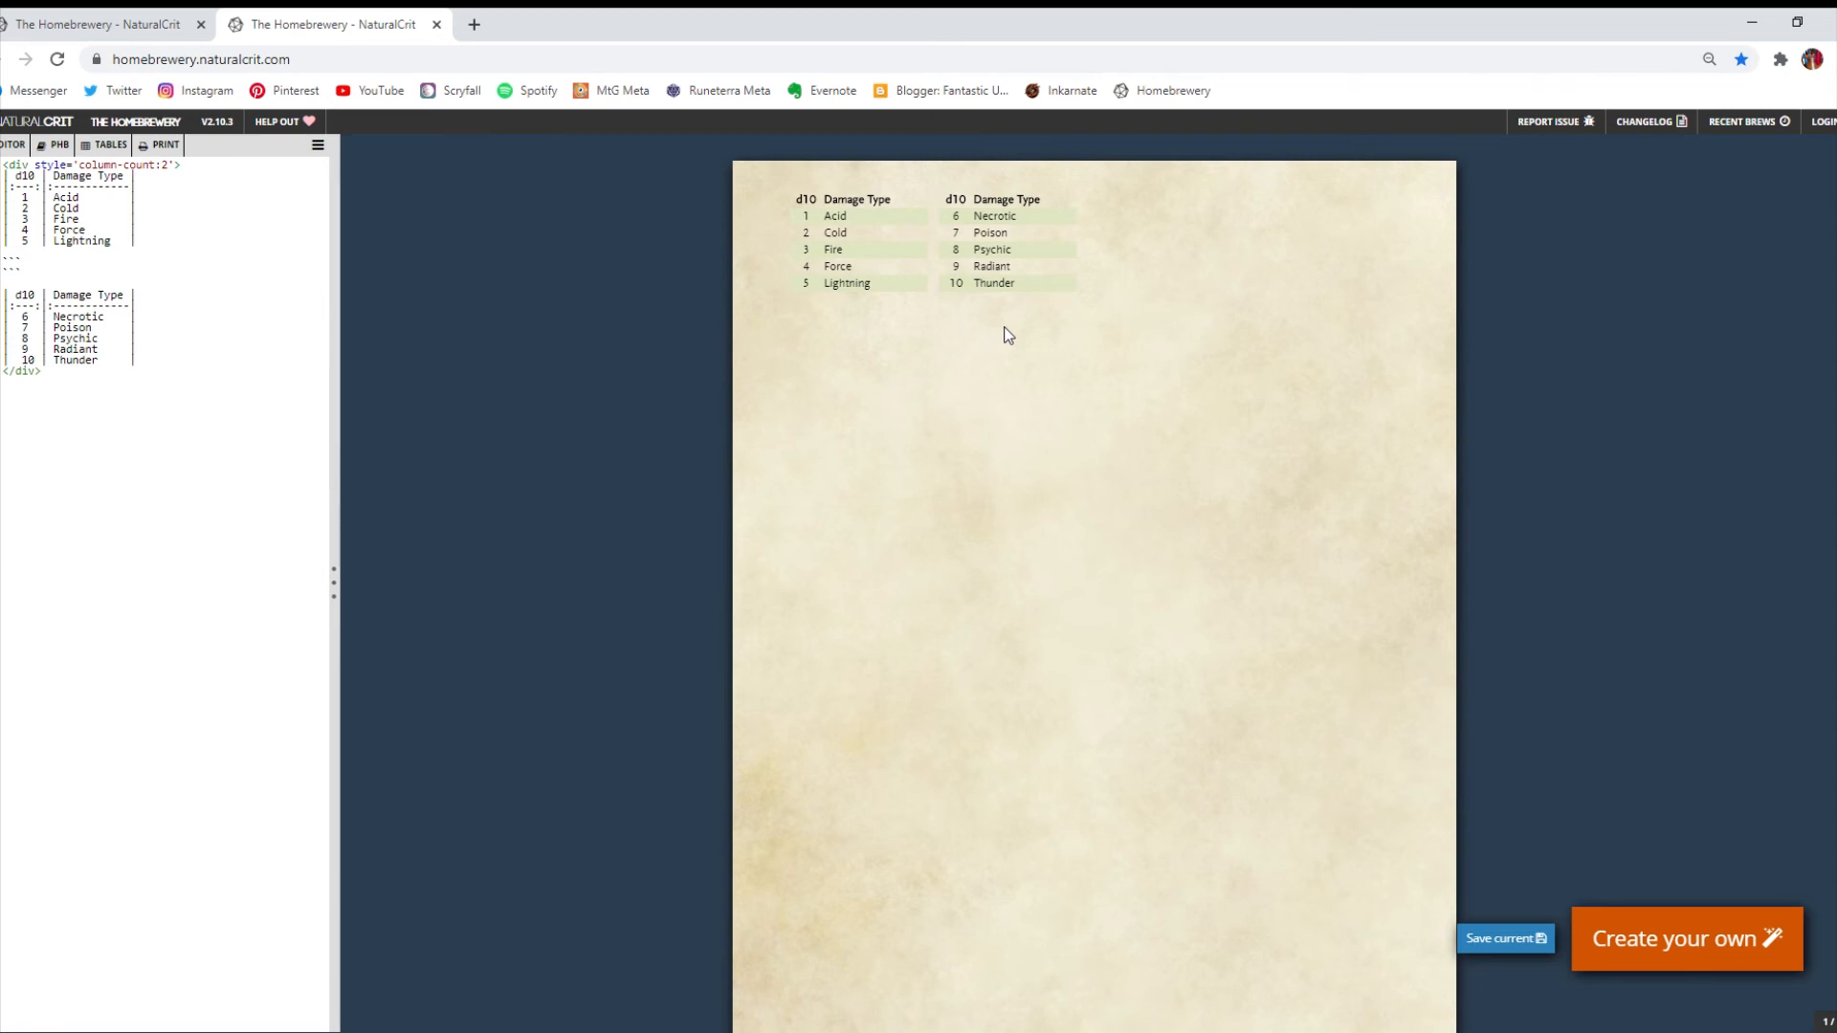
pyautogui.hotkey('ctrl', 'a')
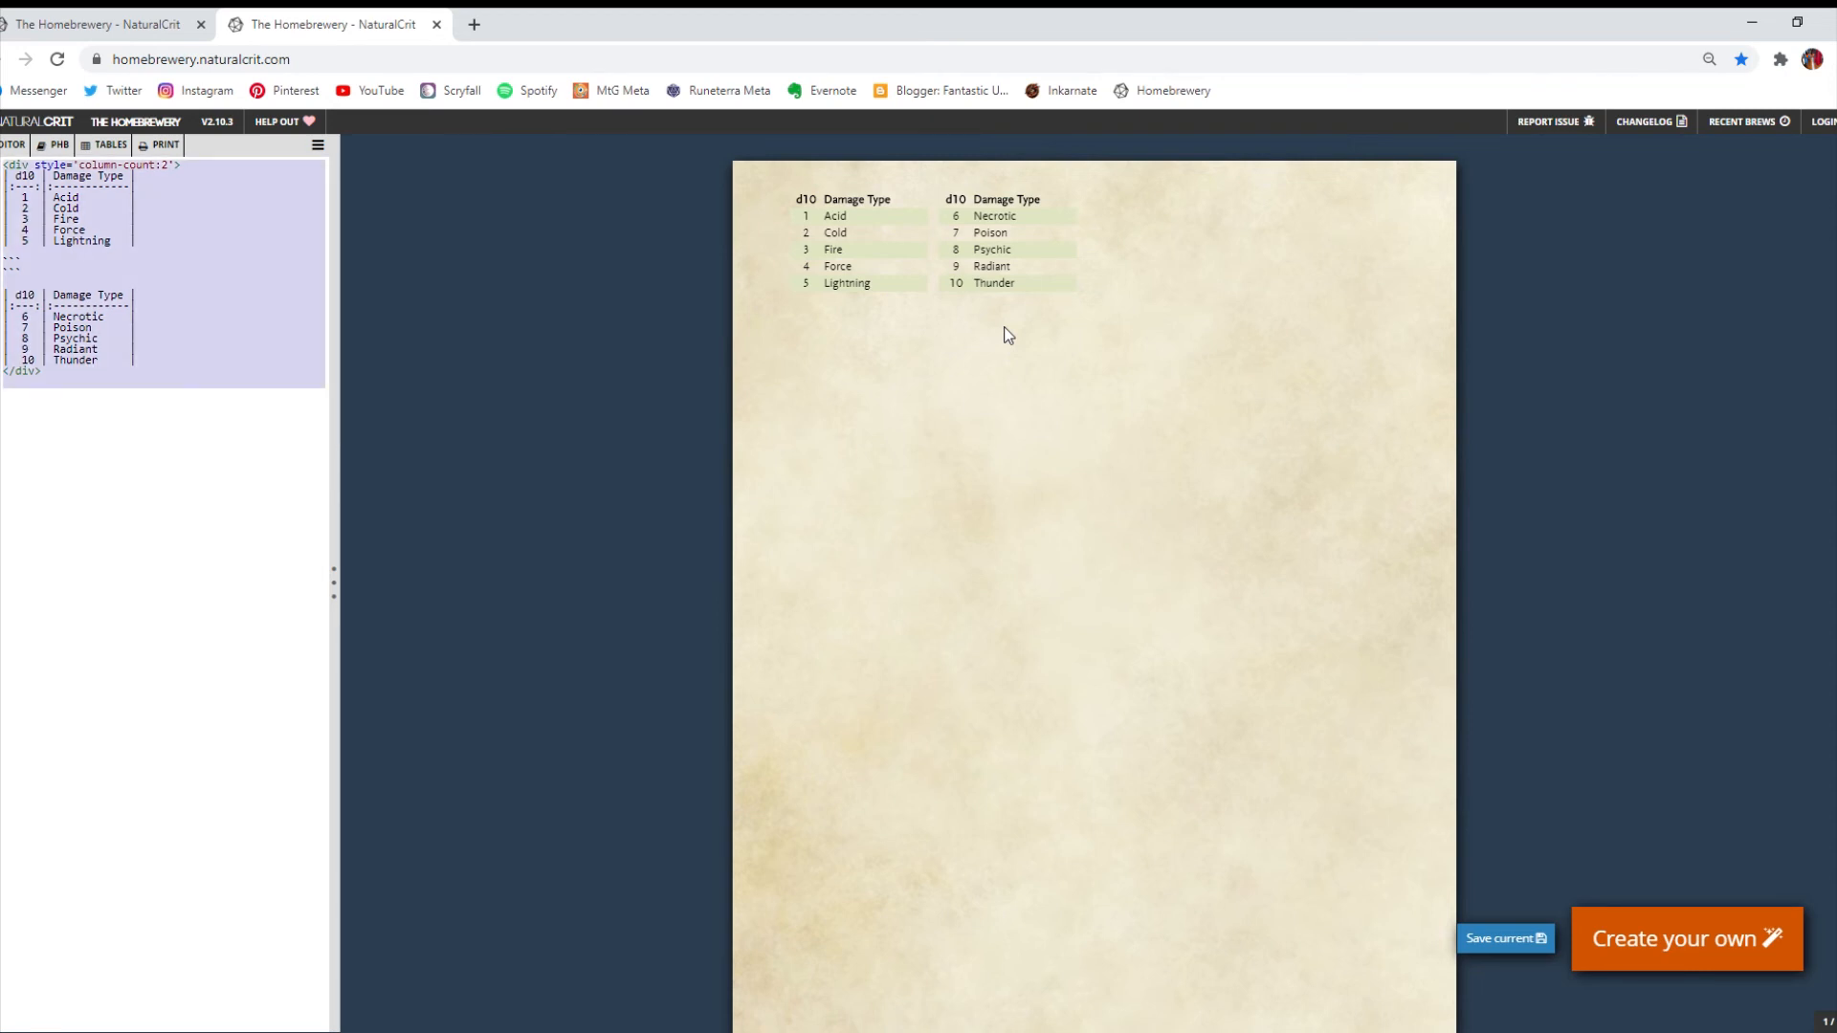
pyautogui.press('BackSpace')
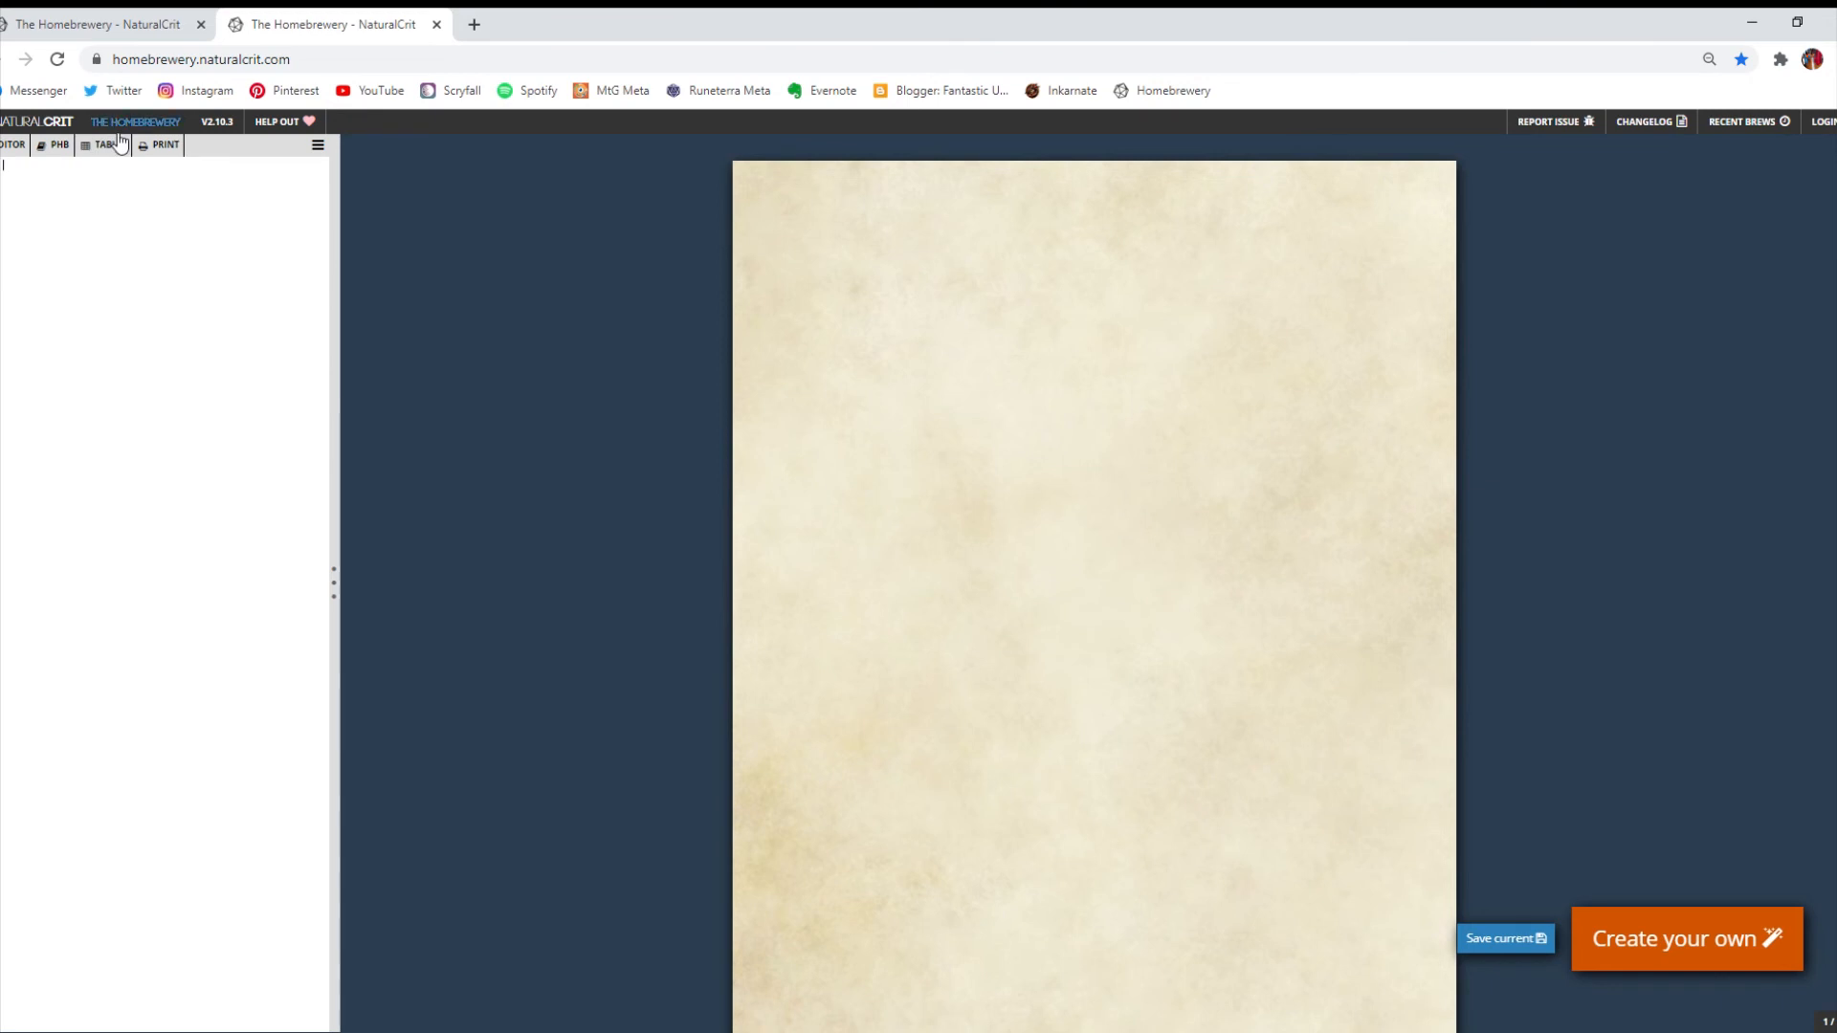
pyautogui.hotkey('ctrl', 'w')
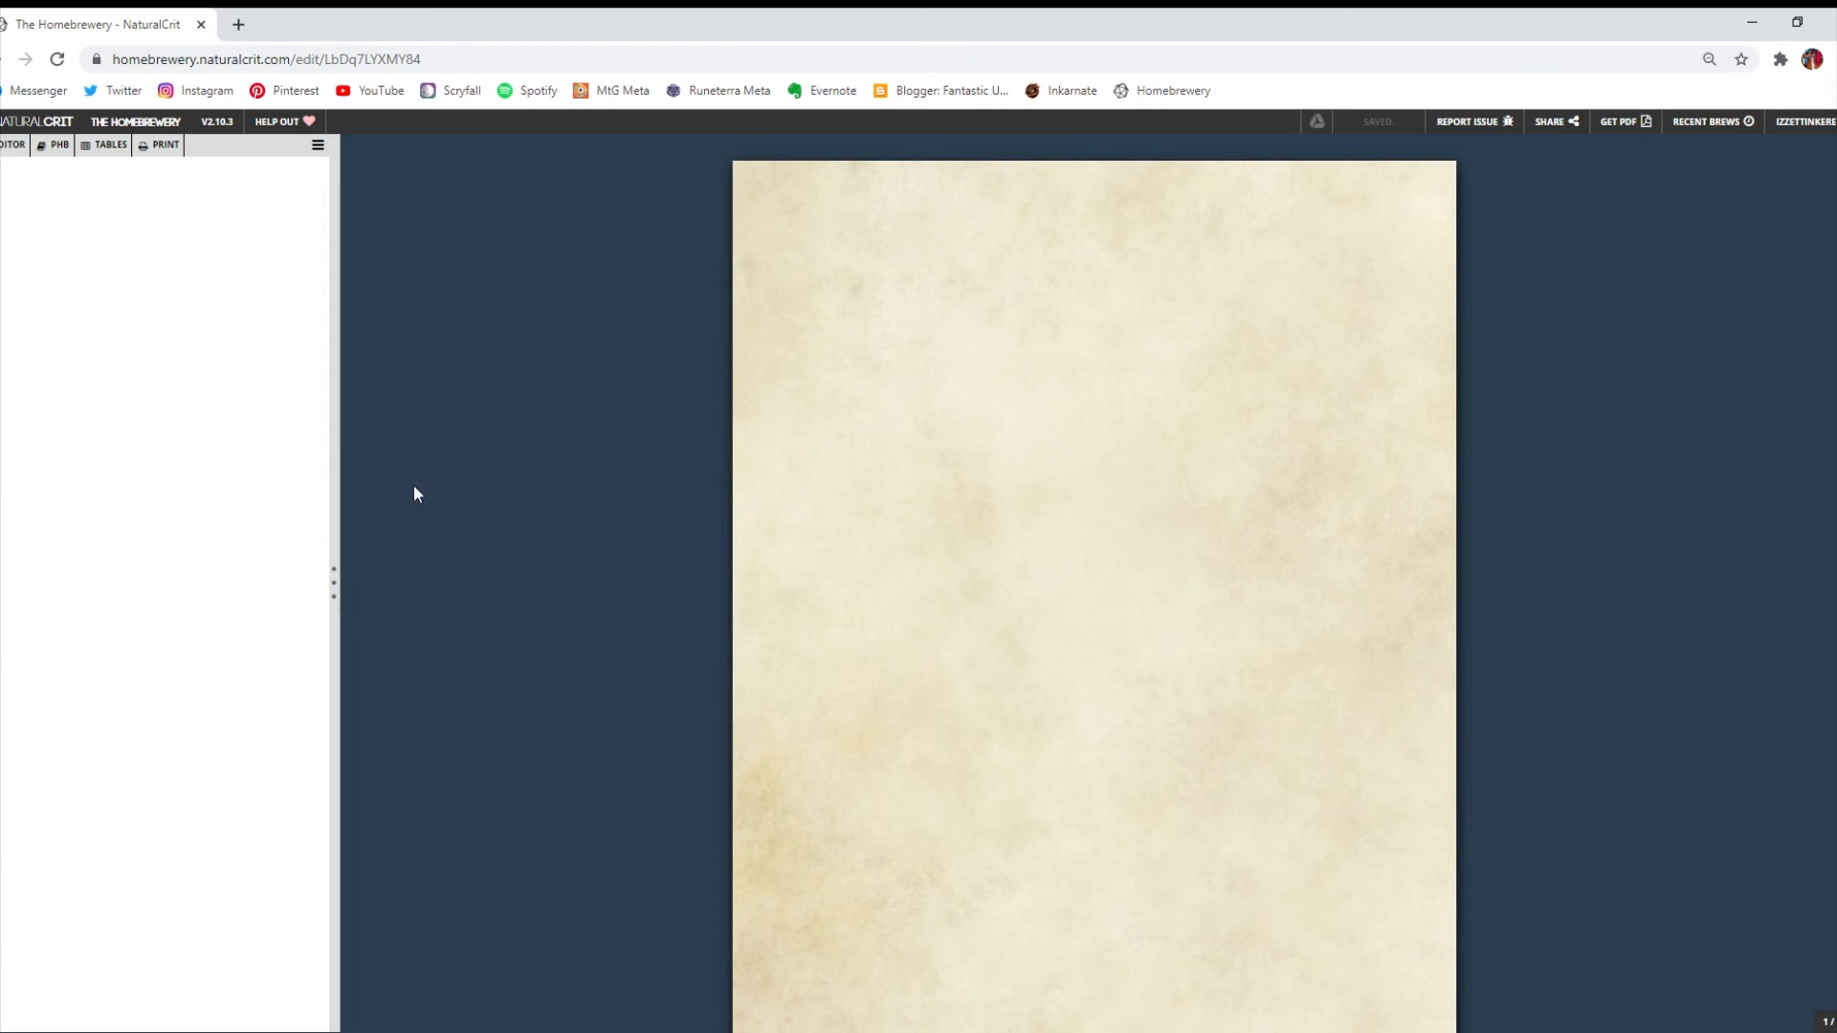
# Paste the Ancient Purple Dragon stat block into the blank brew, and replace that tab with a fresh Homebrewery page.
pyautogui.hotkey('ctrl', 'v')
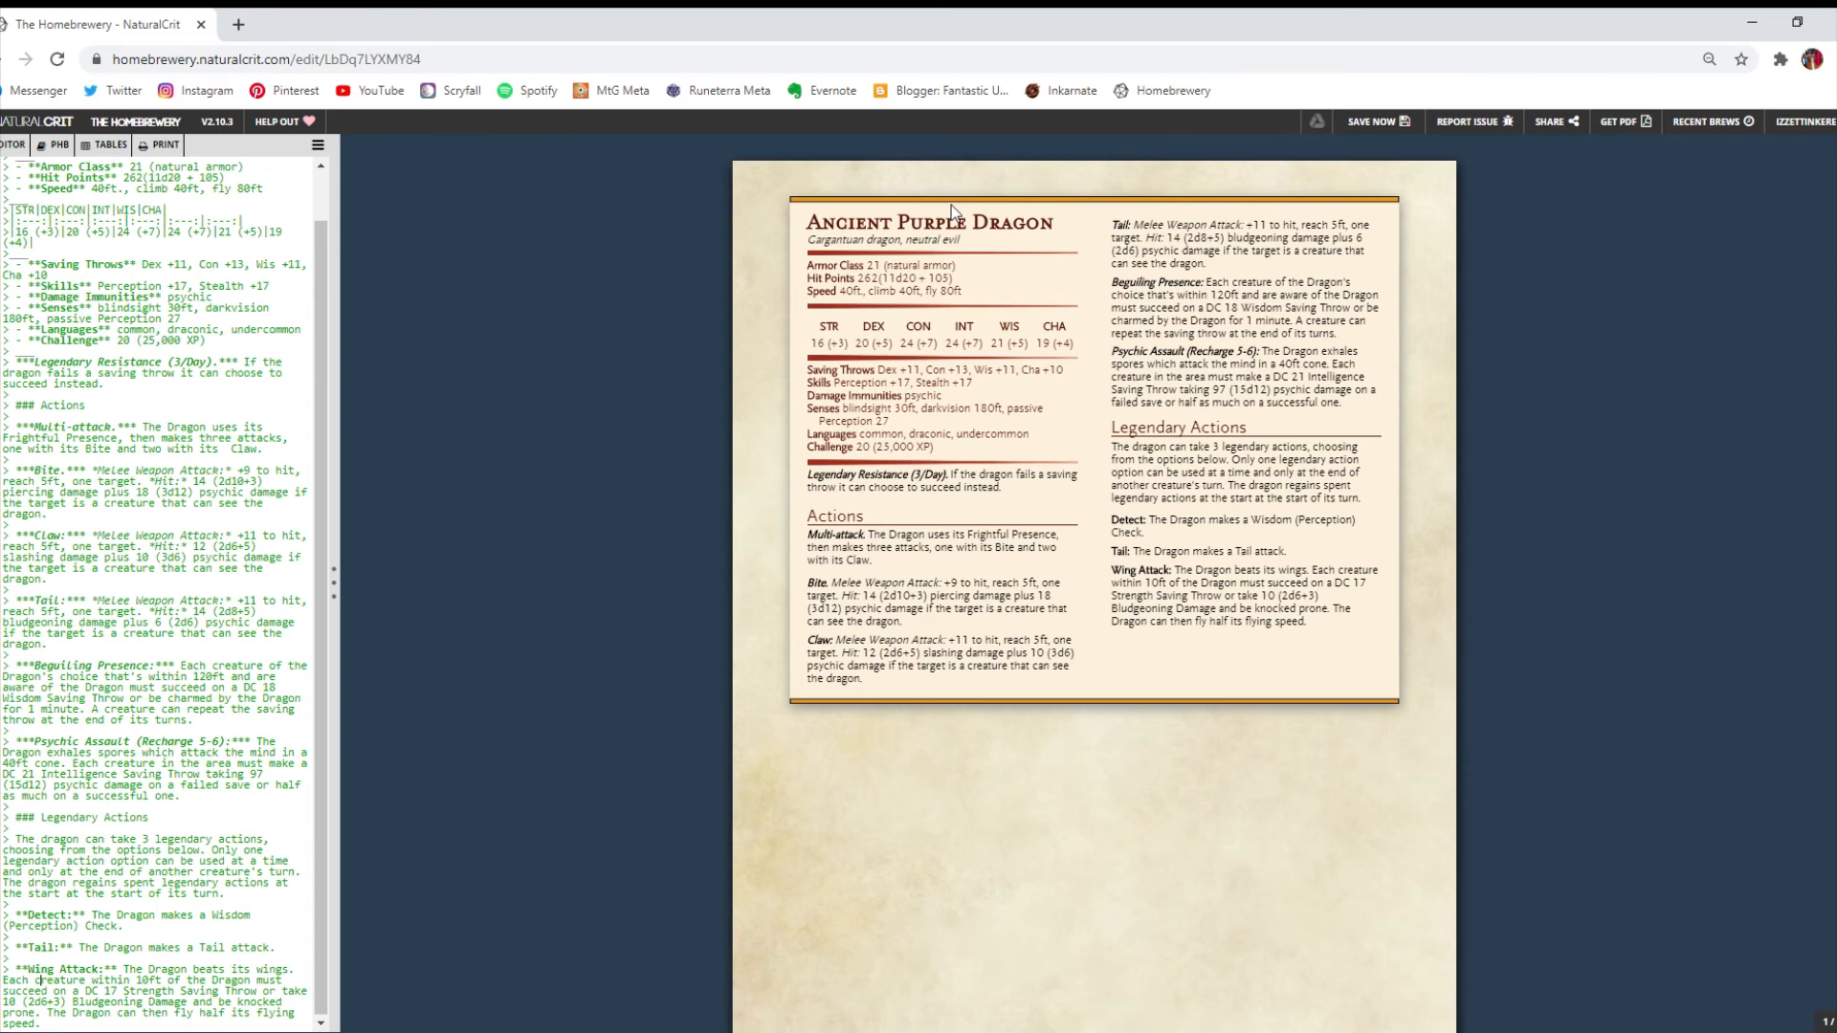
pyautogui.click(238, 29)
pyautogui.click(200, 26)
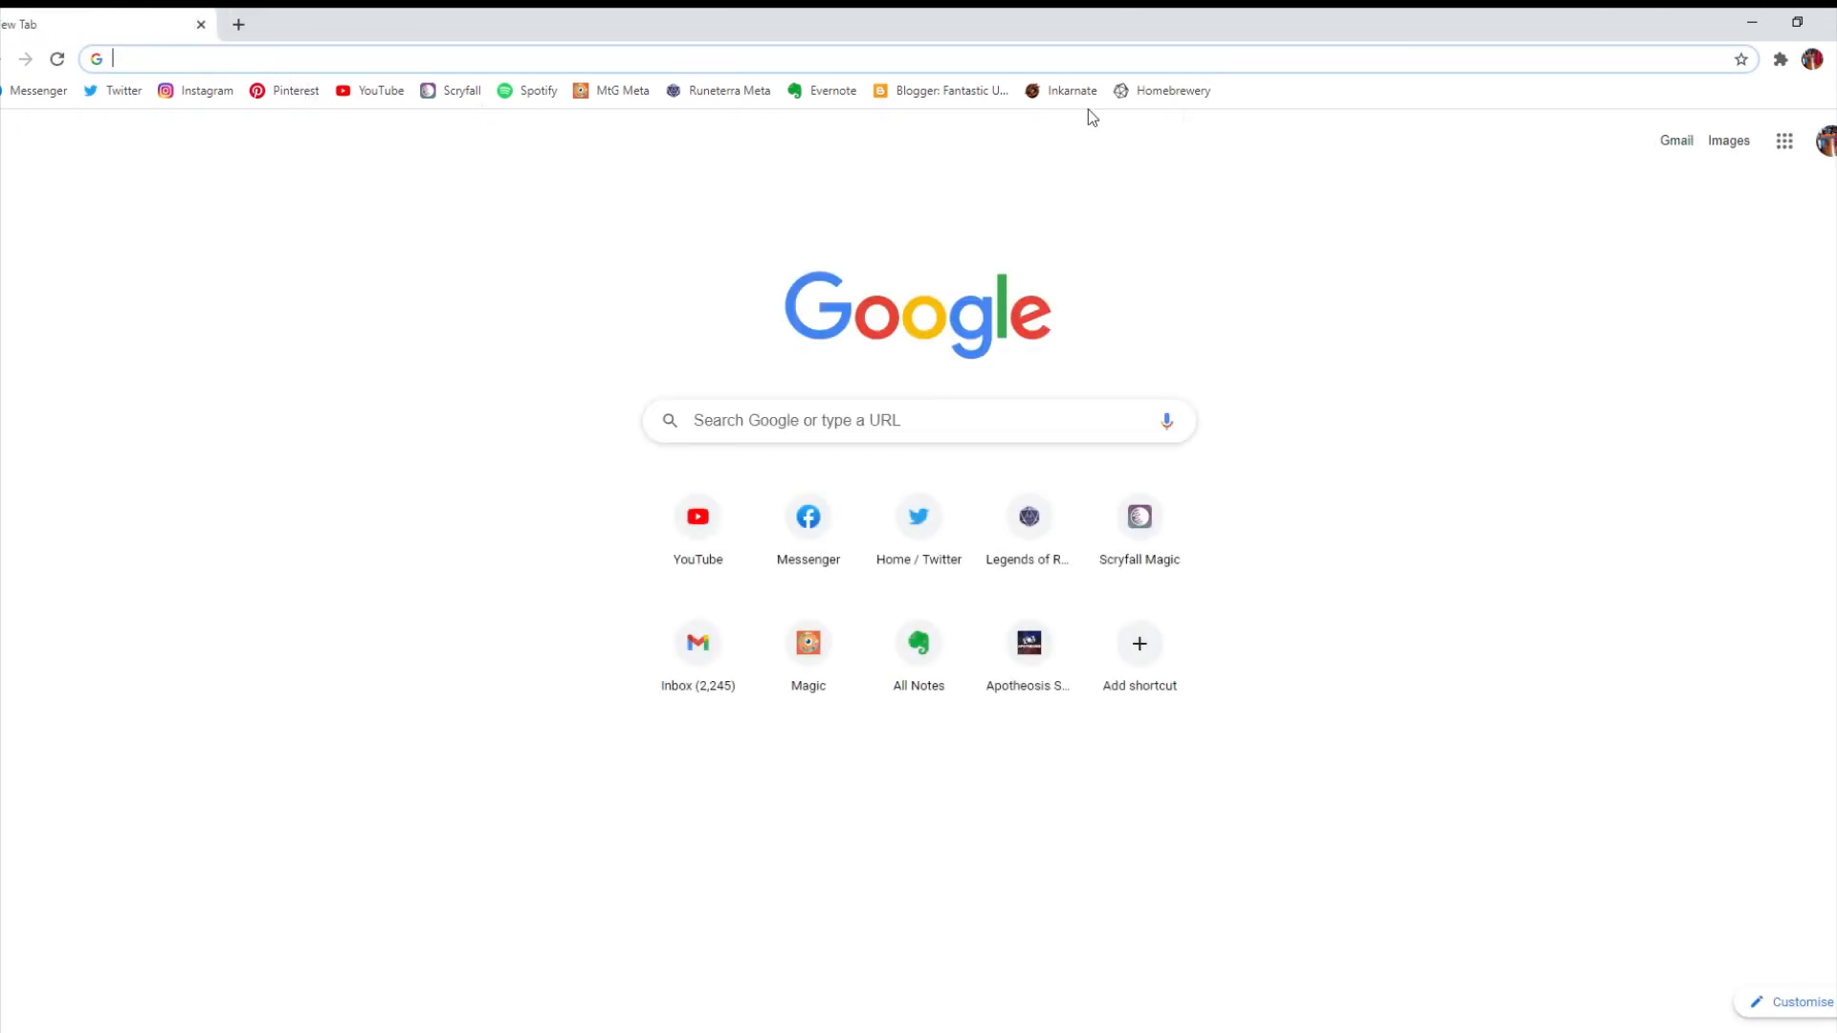
pyautogui.click(1186, 91)
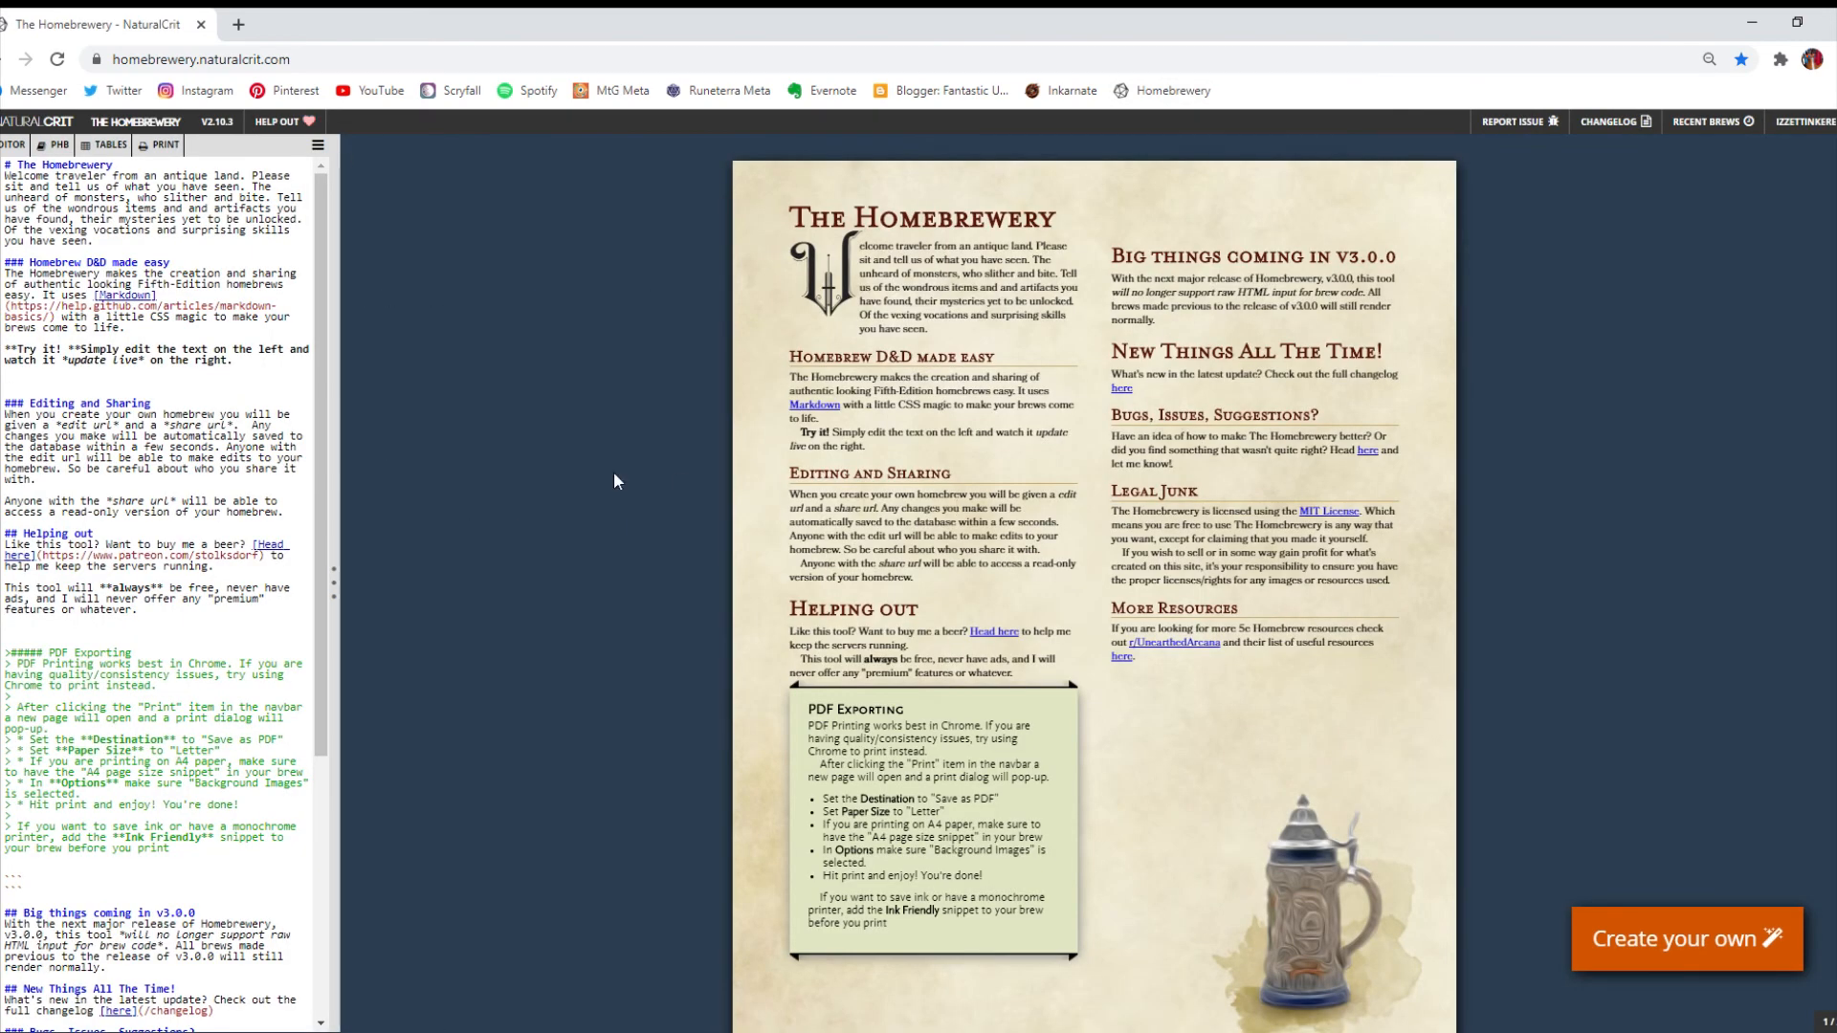
# Replace all the sample text with the Ancient Purple Dragon stat block and save it as a brew.
pyautogui.click(213, 388)
pyautogui.hotkey('ctrl', 'a')
pyautogui.hotkey('ctrl', 'v')
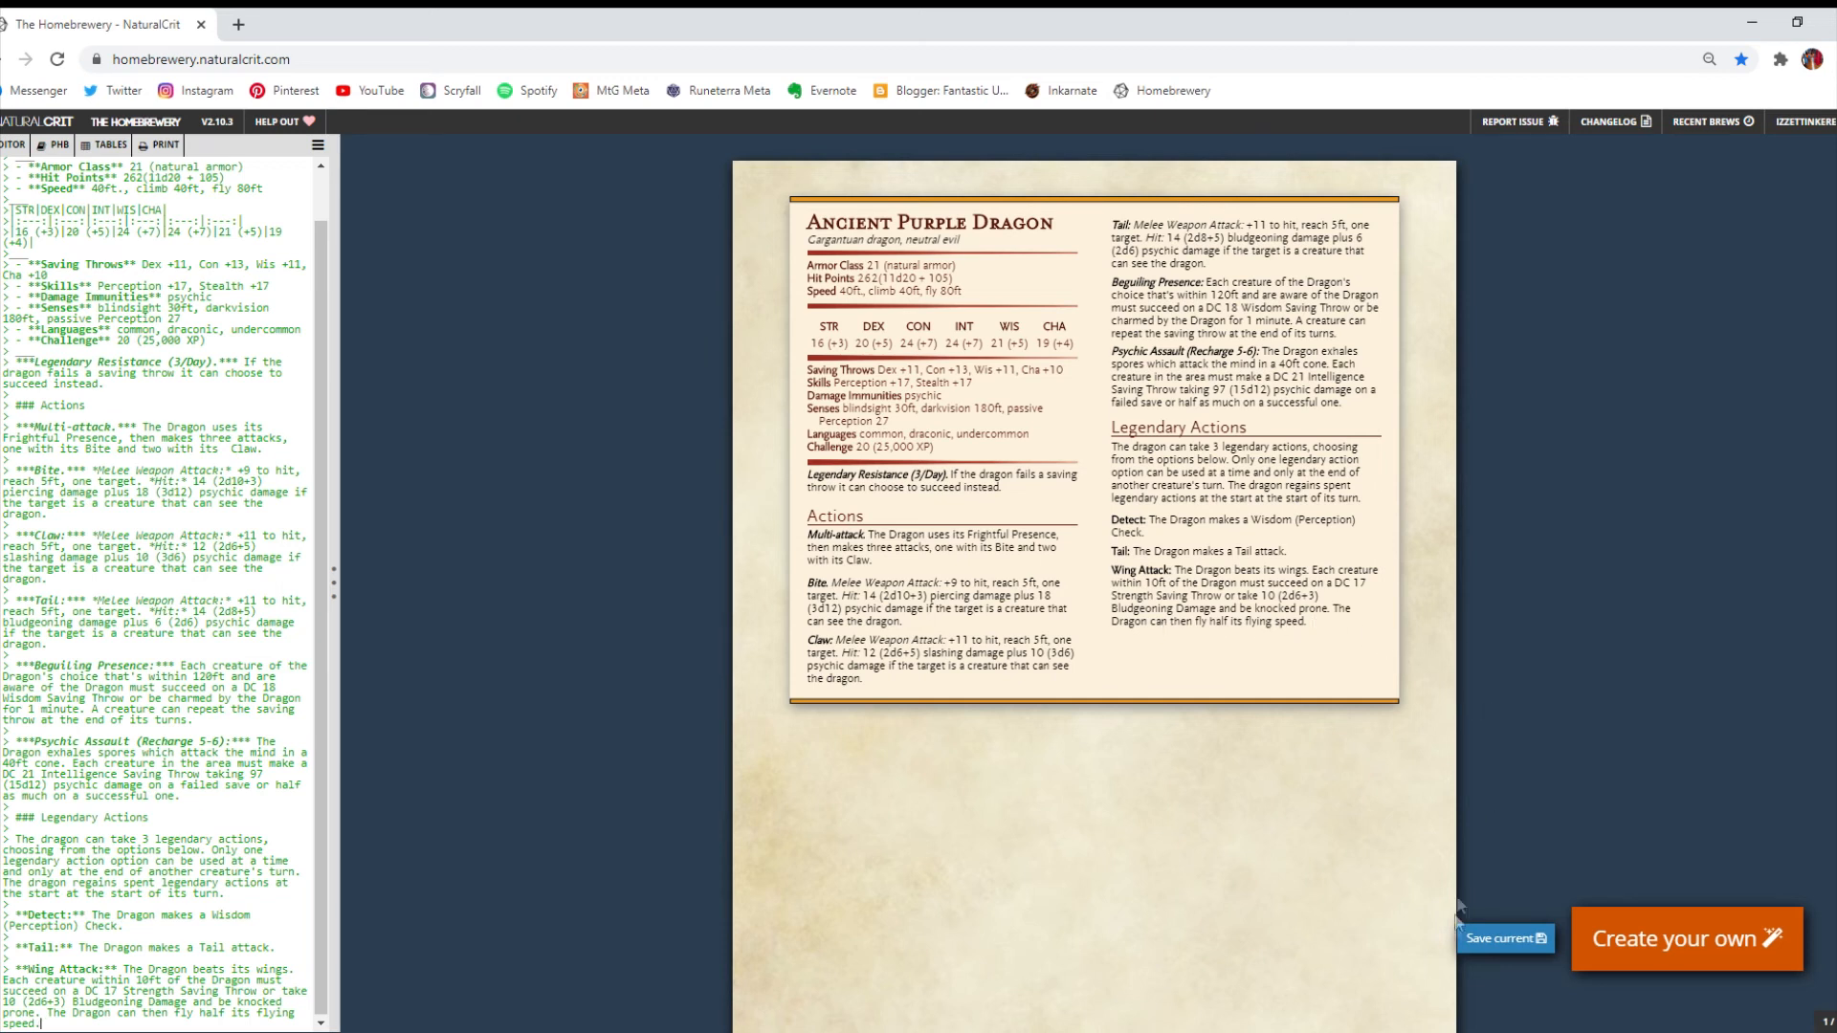
pyautogui.click(1516, 941)
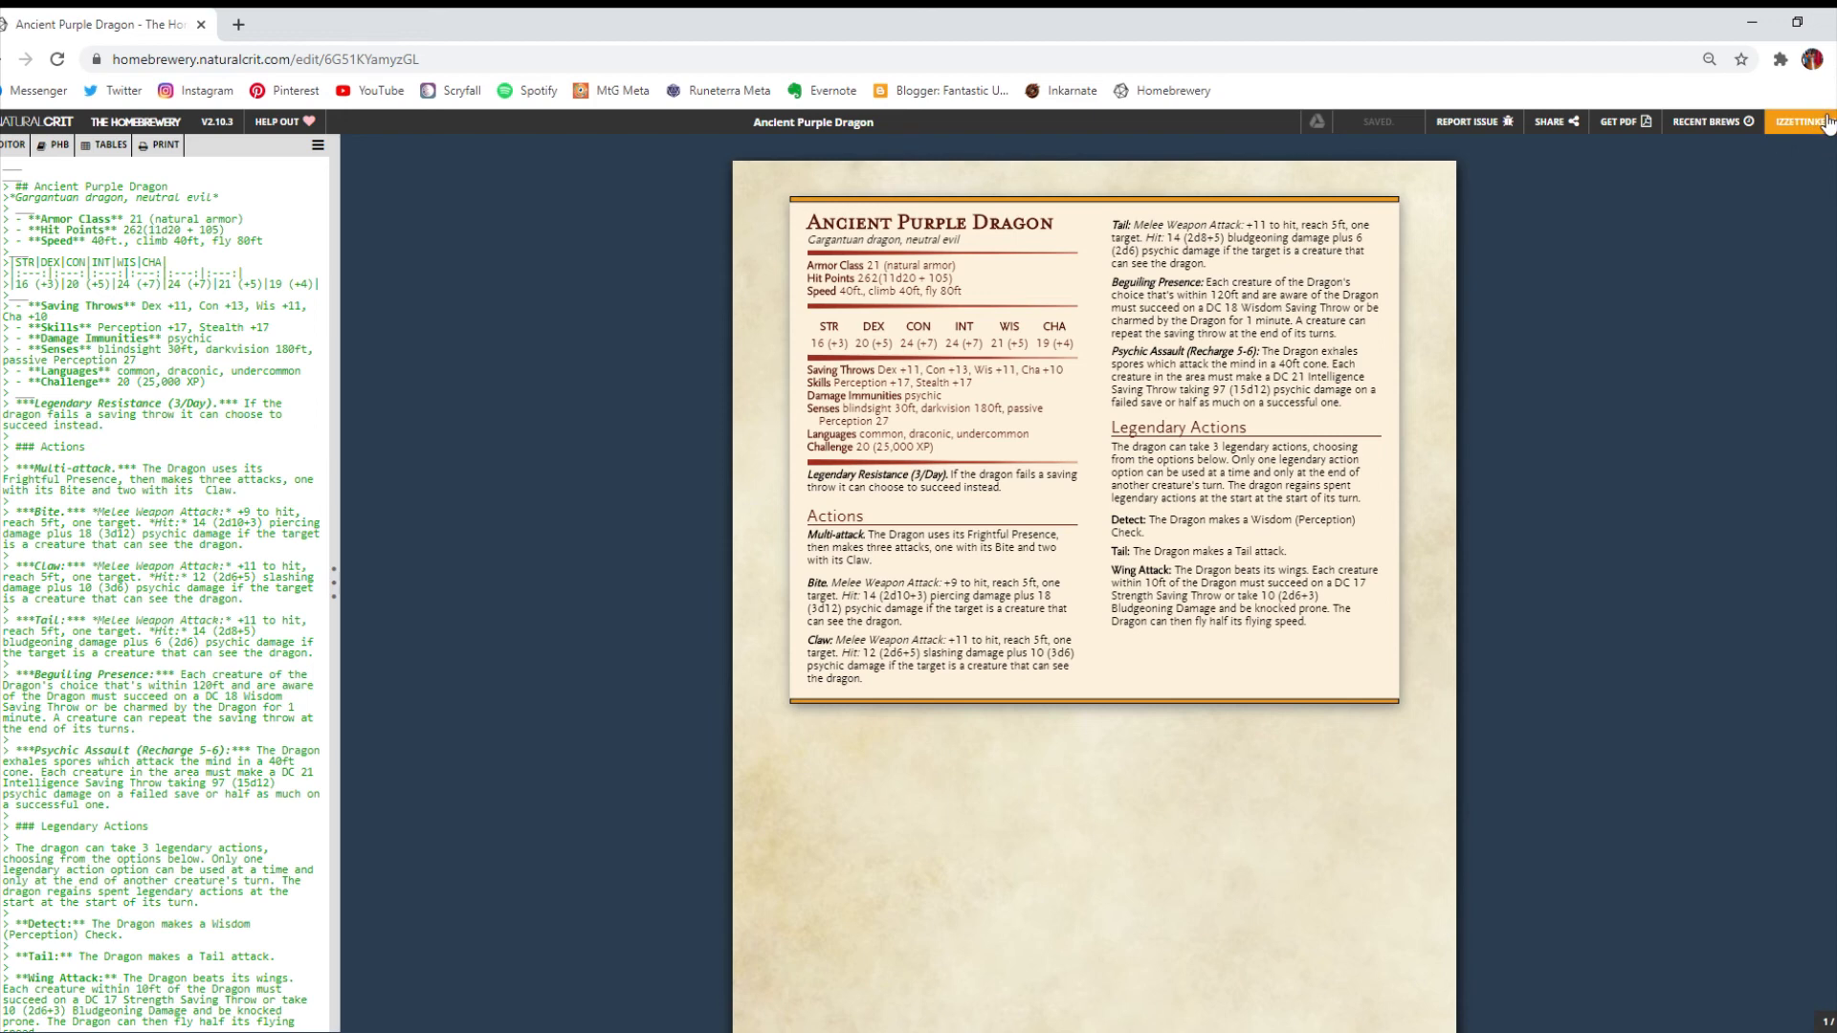
# Go to the account's list of brews and open the Ancient Purple Dragon brew from it.
pyautogui.scroll(-1, 1414, 436)
pyautogui.scroll(1, 1622, 490)
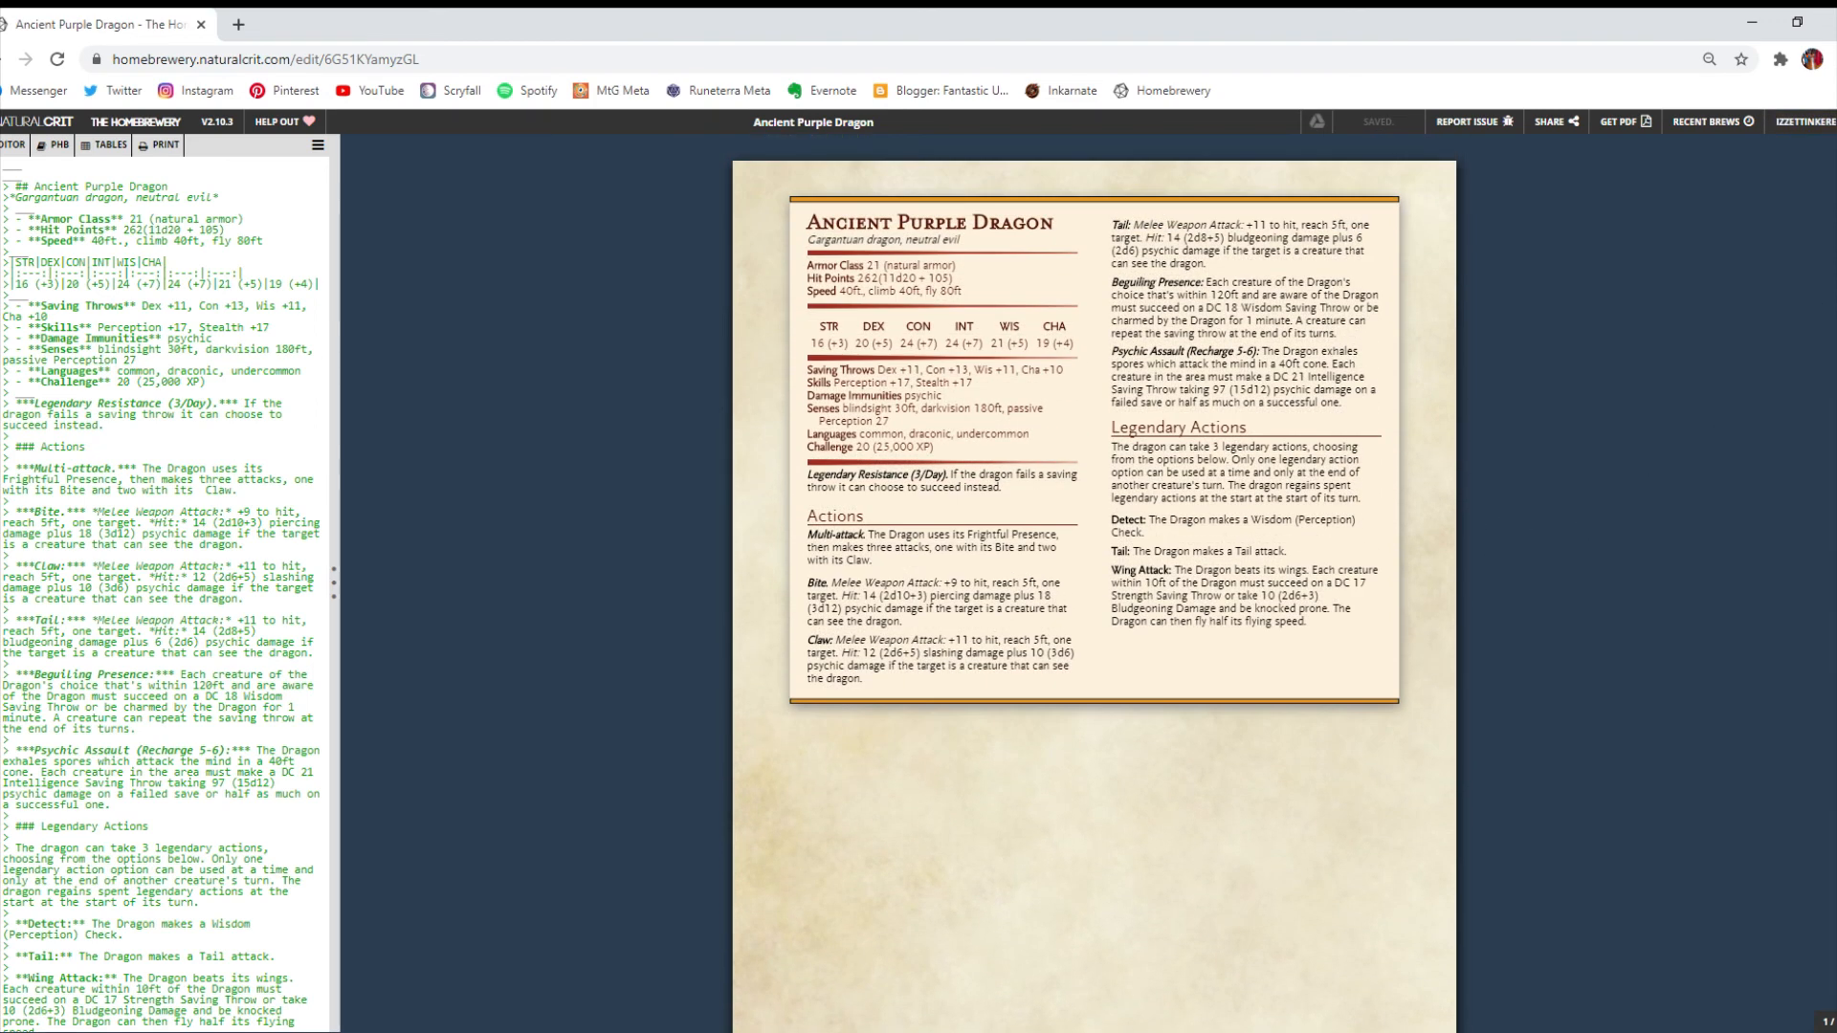
pyautogui.click(1831, 126)
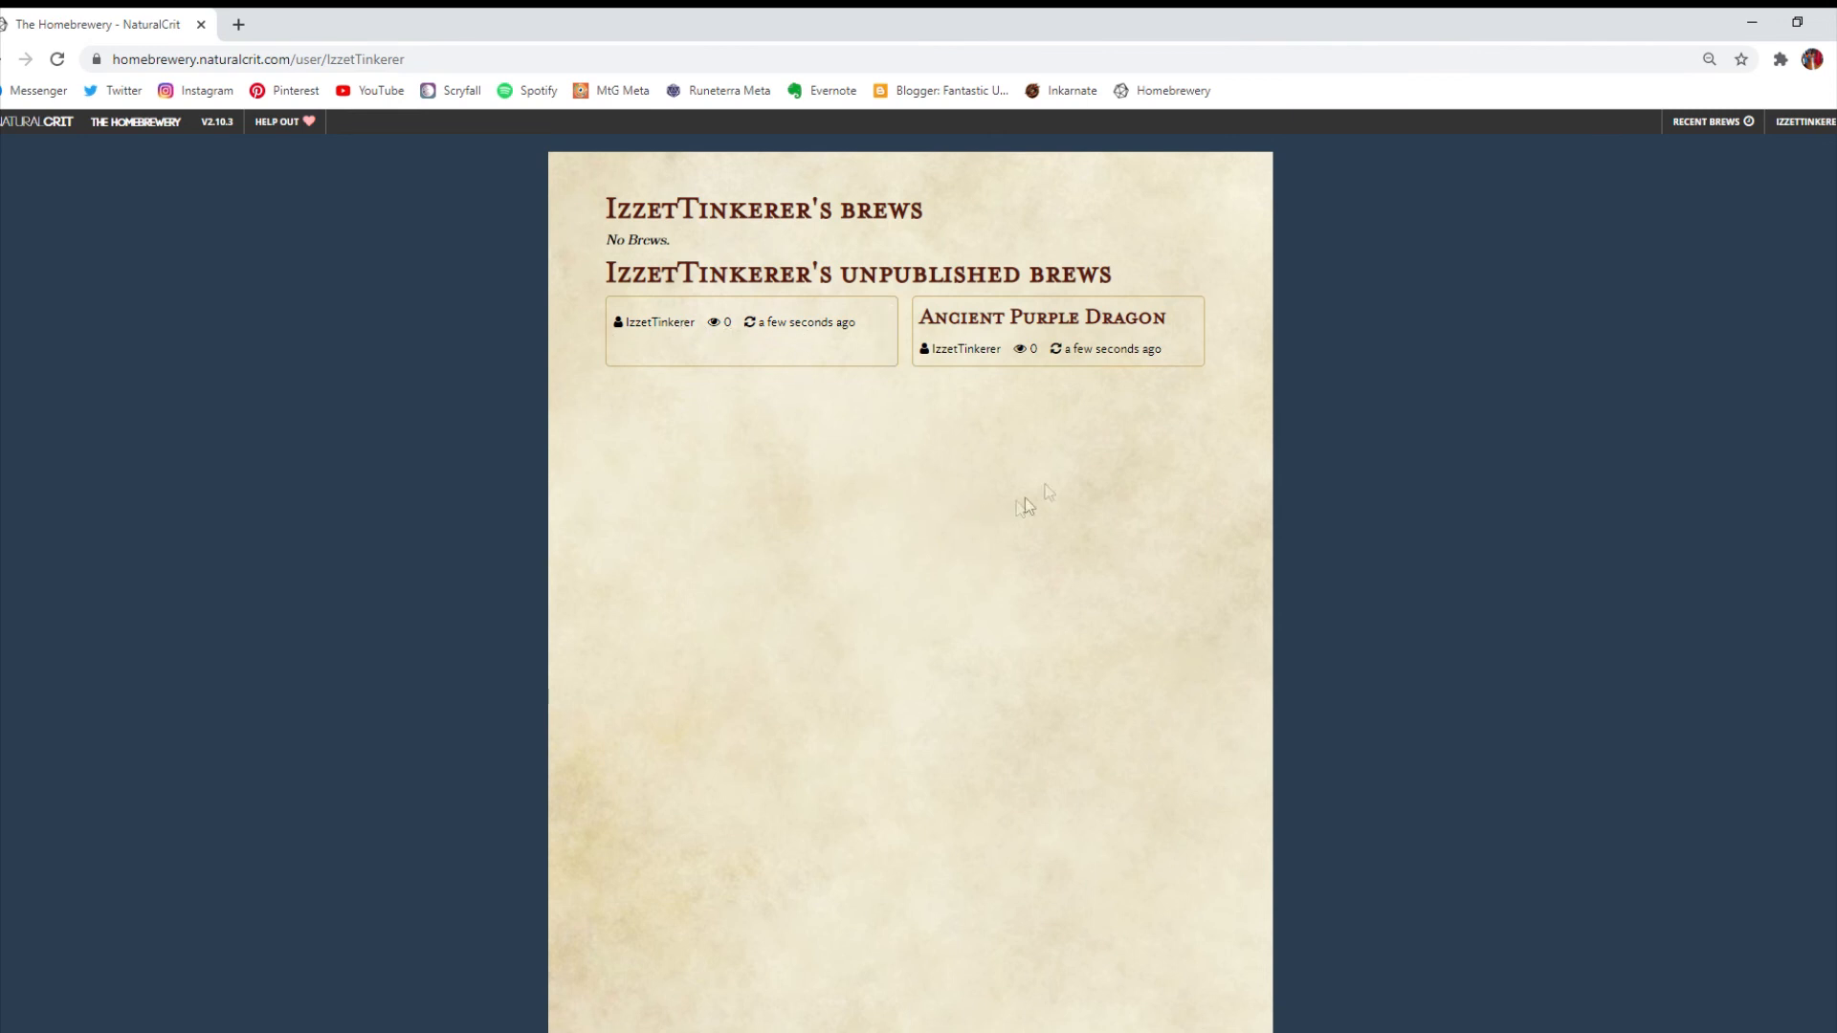
pyautogui.click(1192, 331)
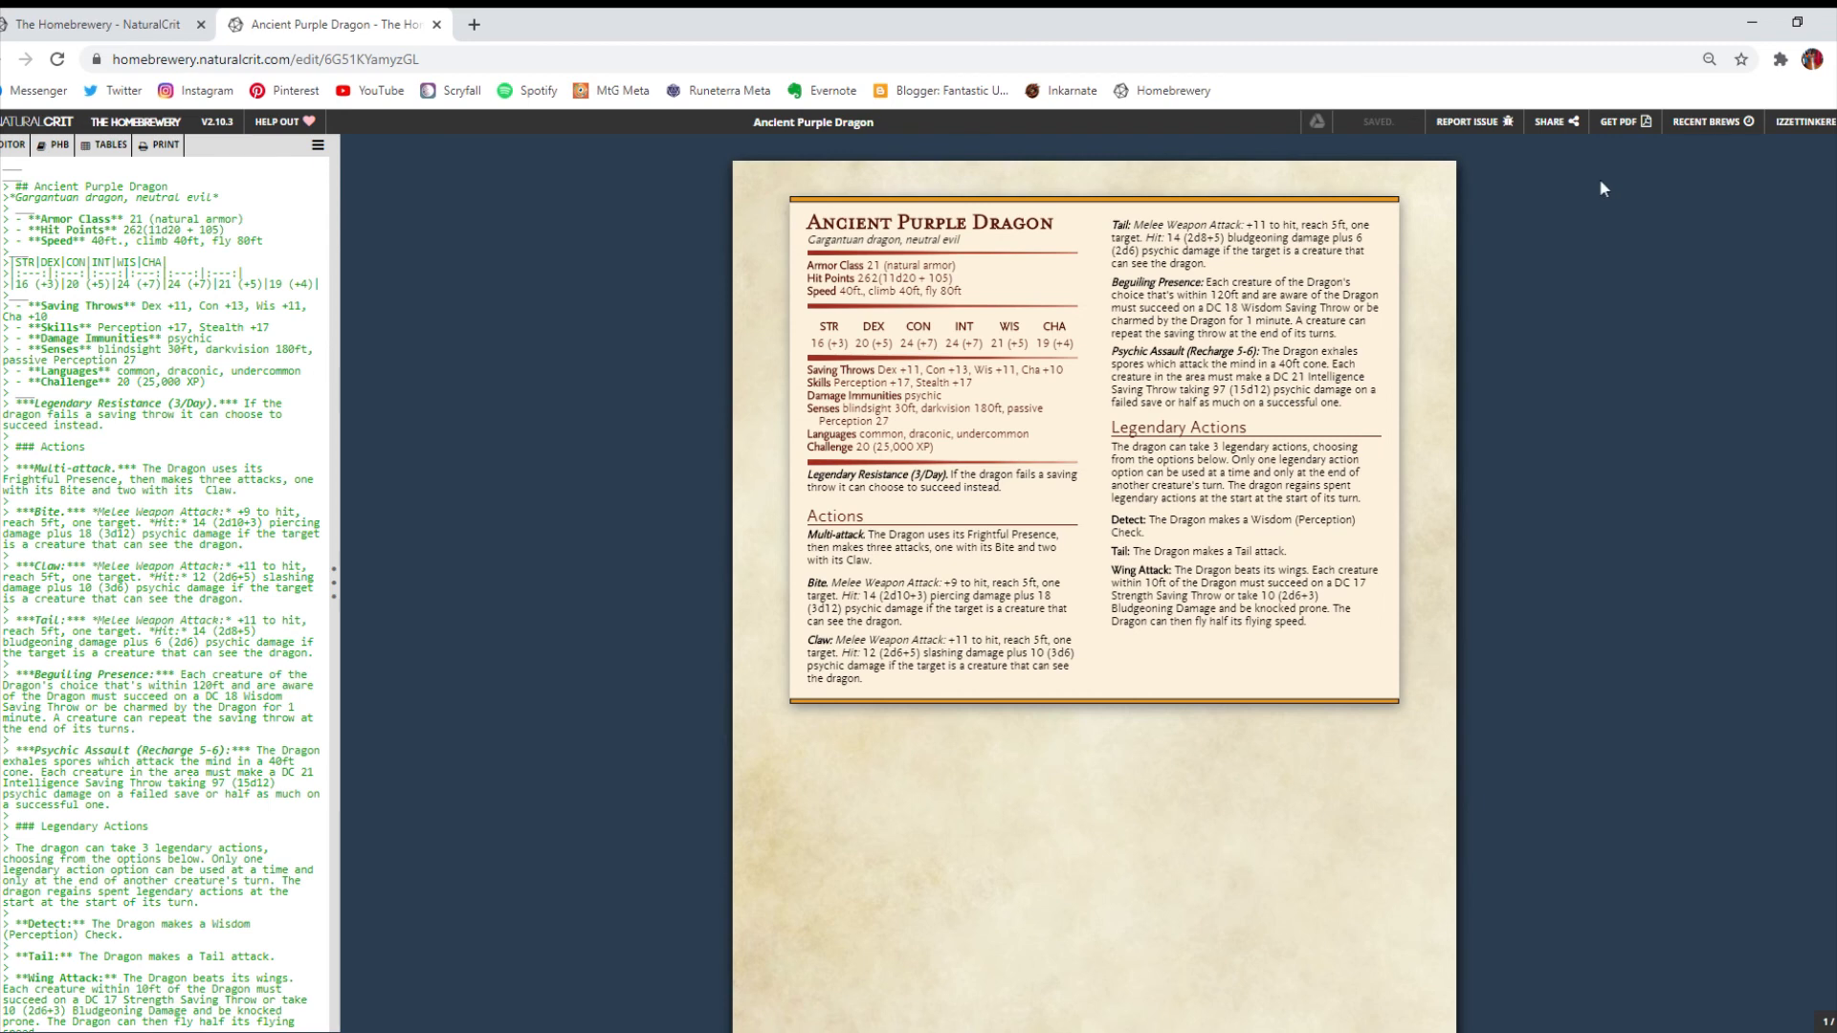
# Request a PDF of the Ancient Purple Dragon brew.
pyautogui.click(1619, 123)
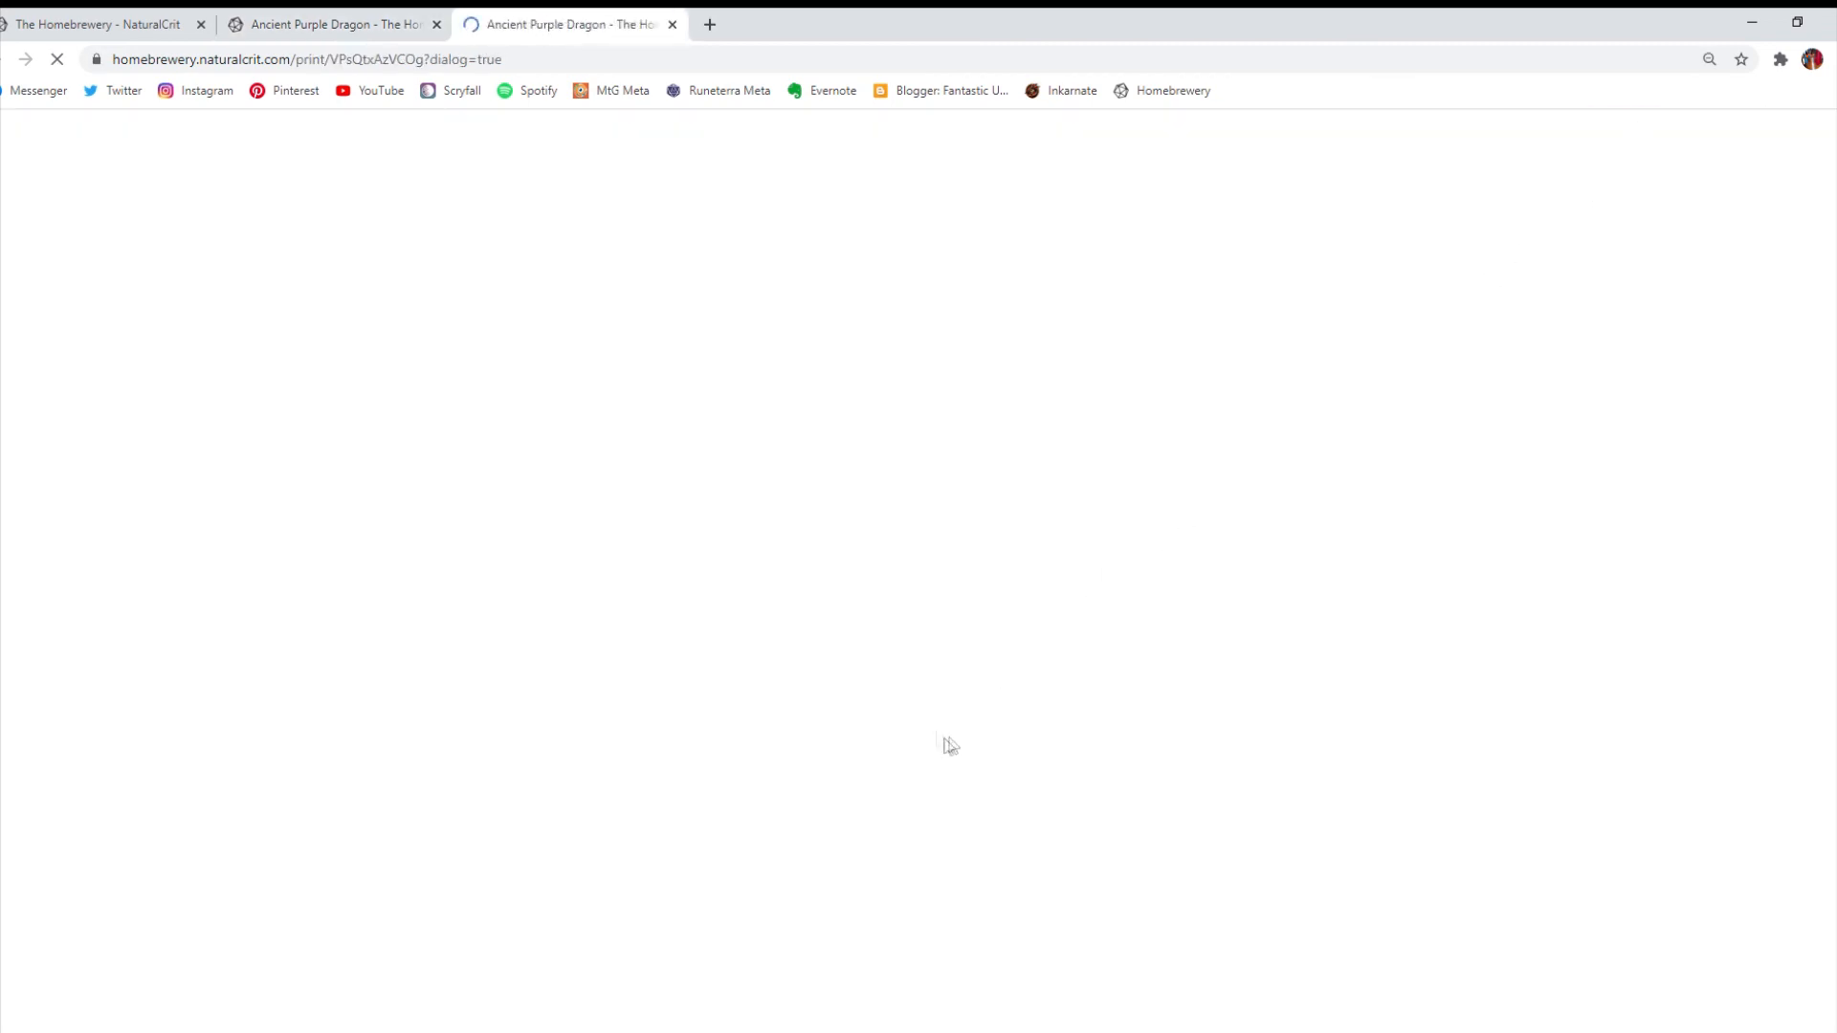